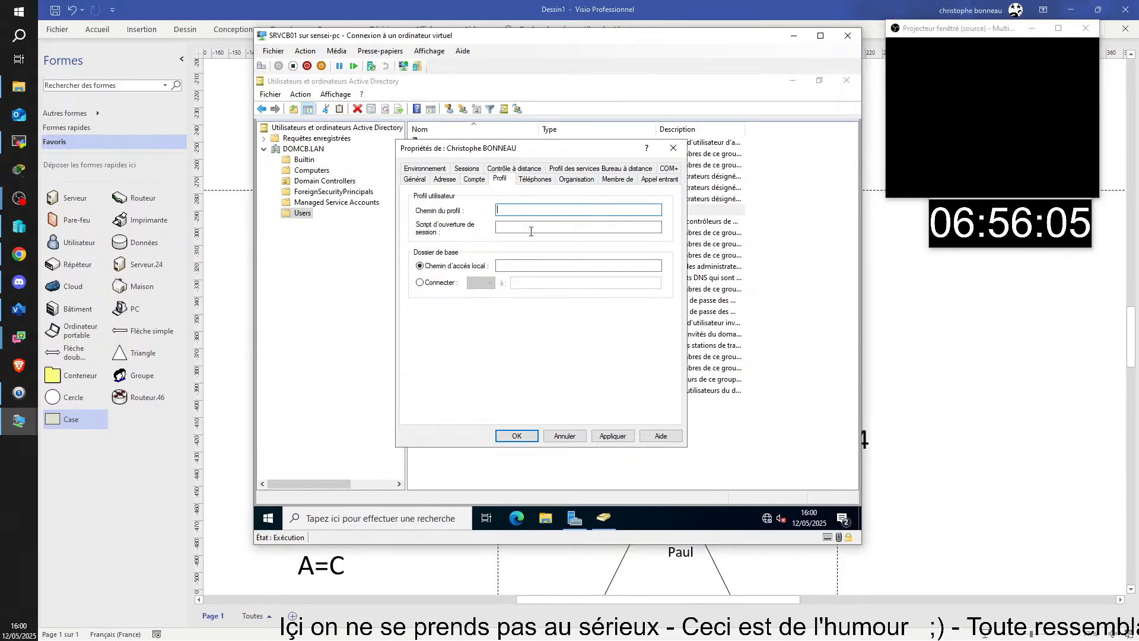
- Show the user's Téléphones page, where all telephone numbers are blank
click(534, 178)
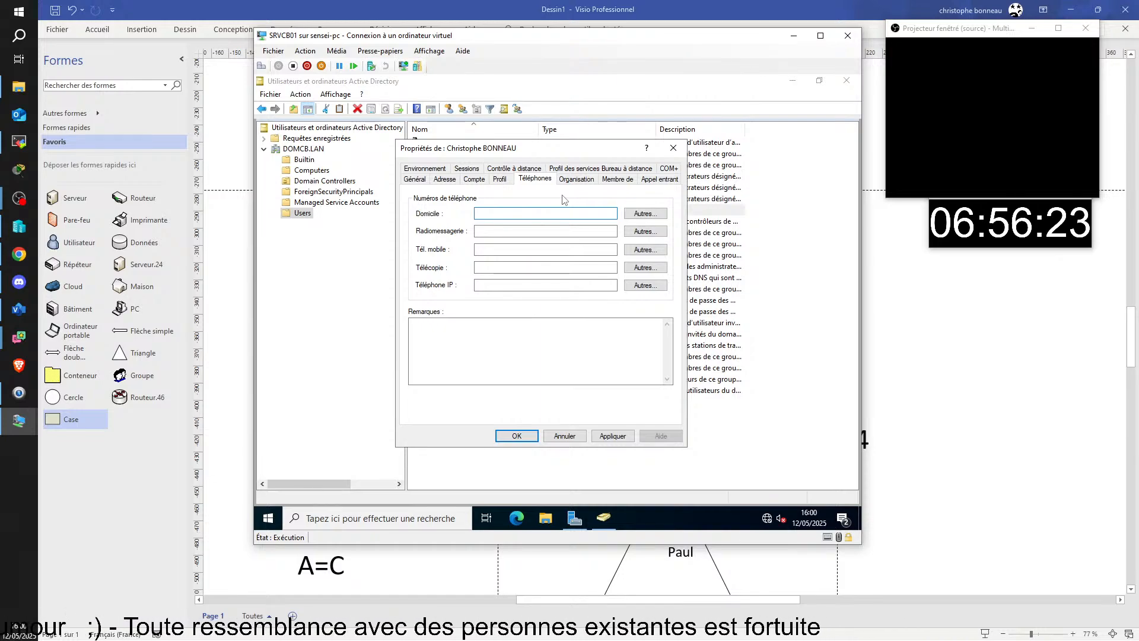
click(497, 232)
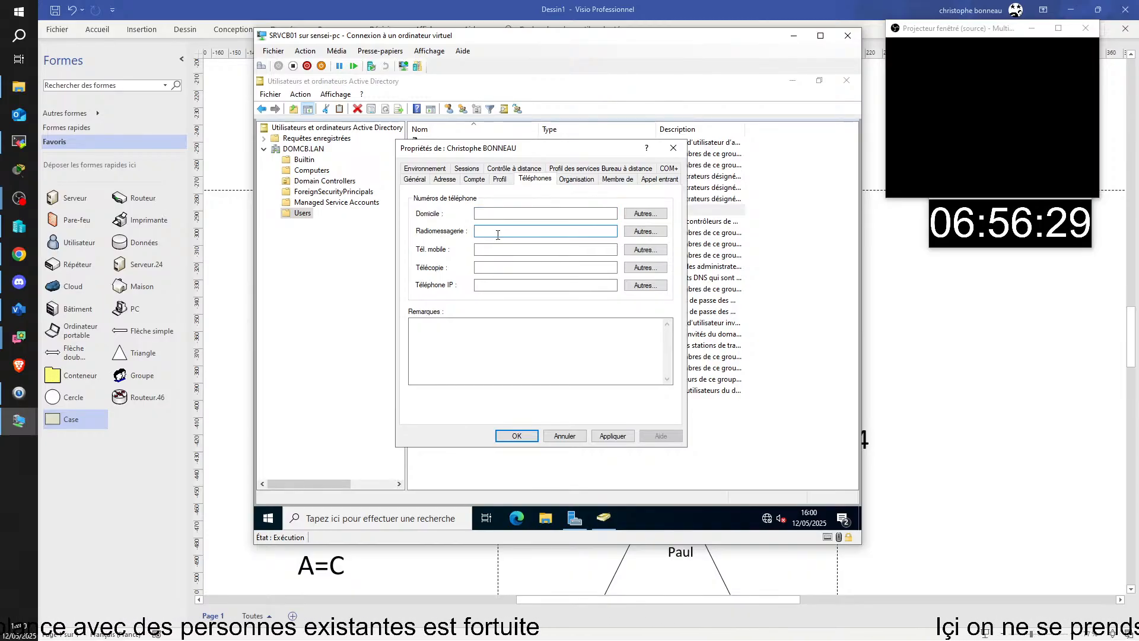
click(580, 180)
click(535, 180)
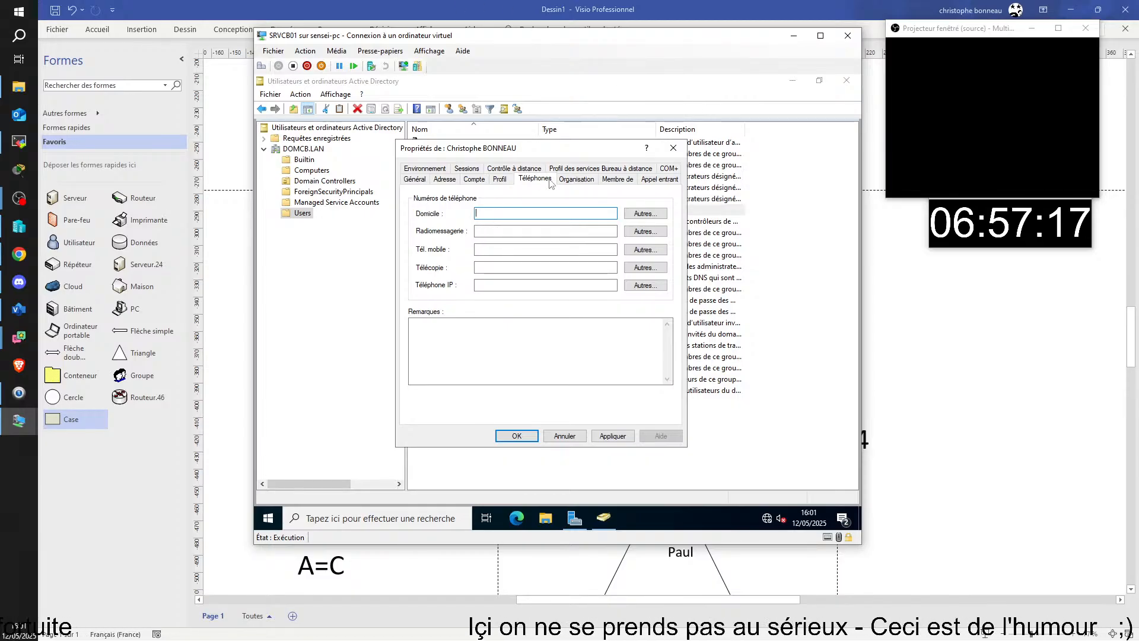
- Show the Membre de list and widen the Nom column so Utilisateurs du domaine reads fully
click(579, 179)
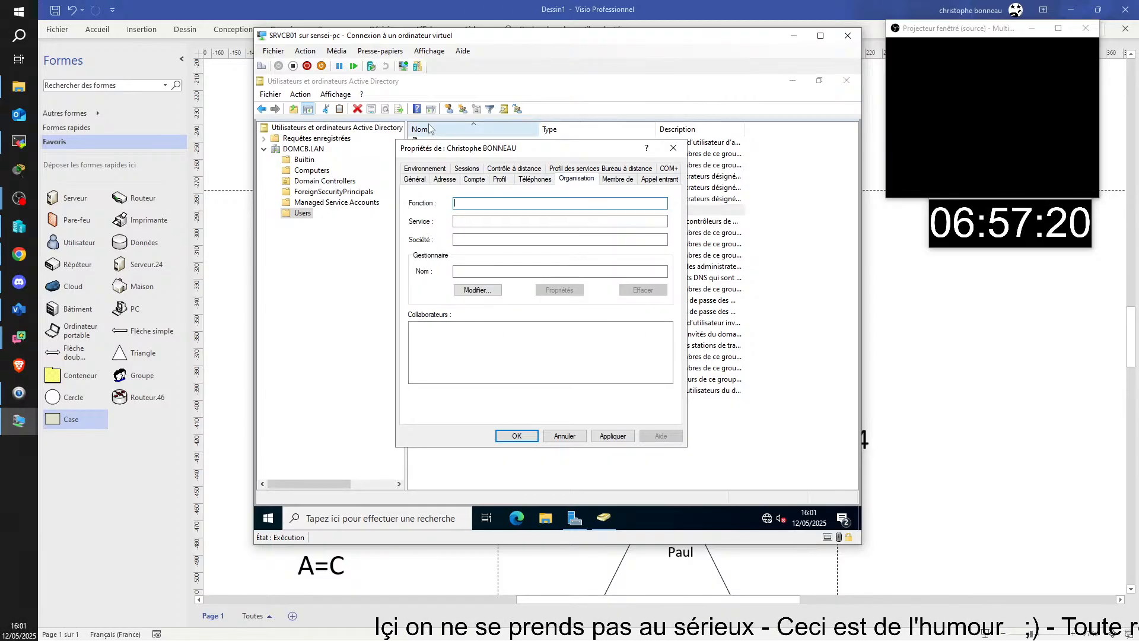
click(618, 179)
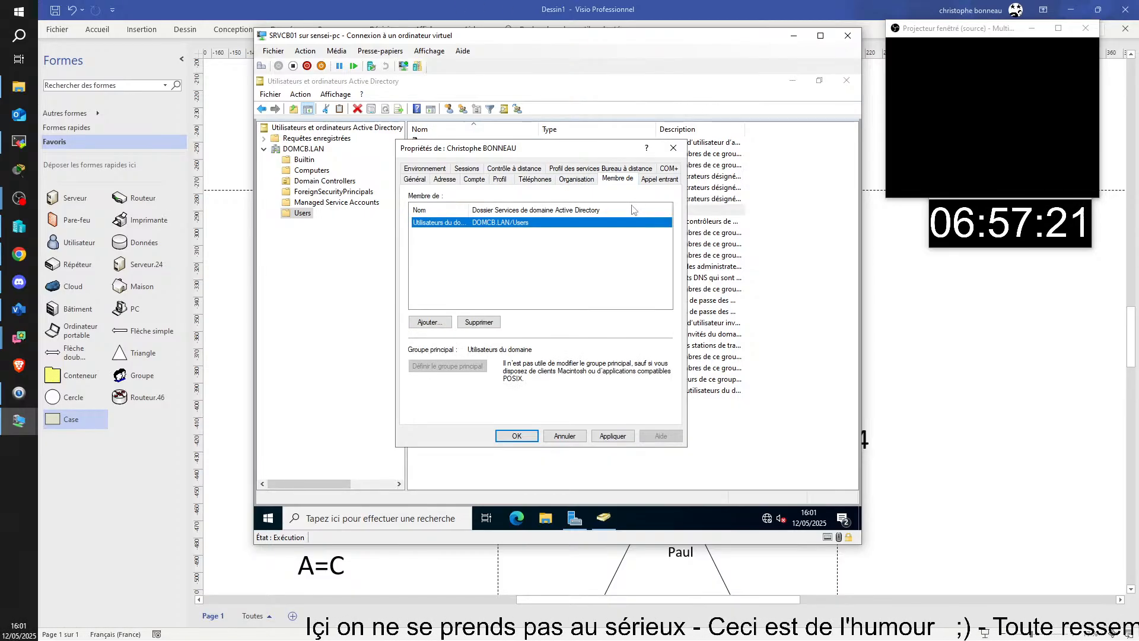
click(544, 273)
drag(464, 207, 484, 208)
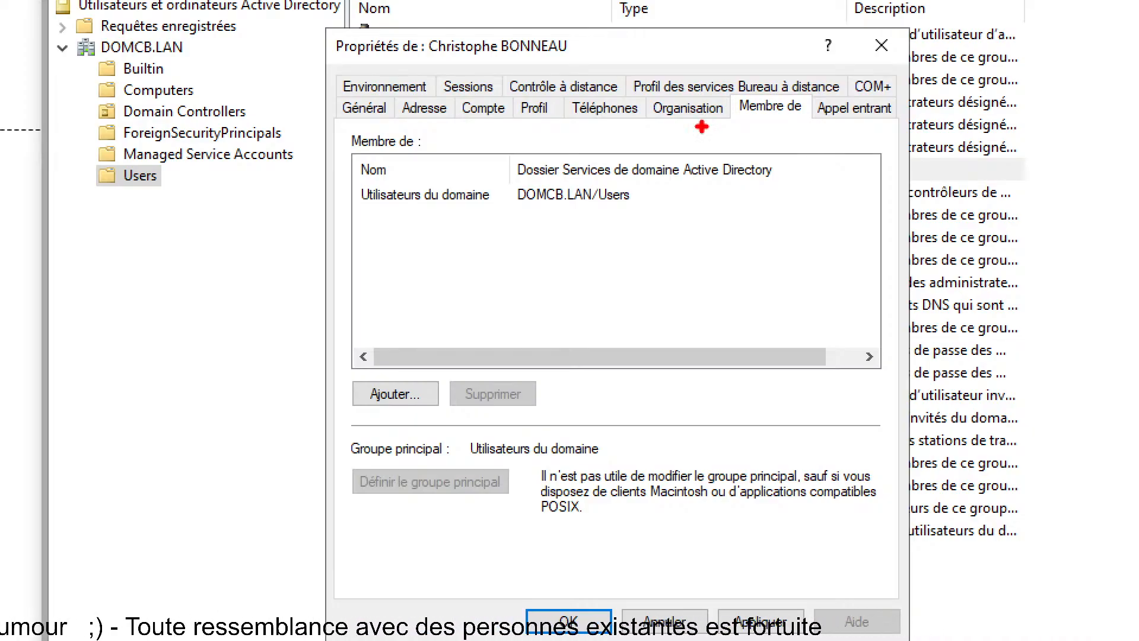
drag(733, 89, 810, 129)
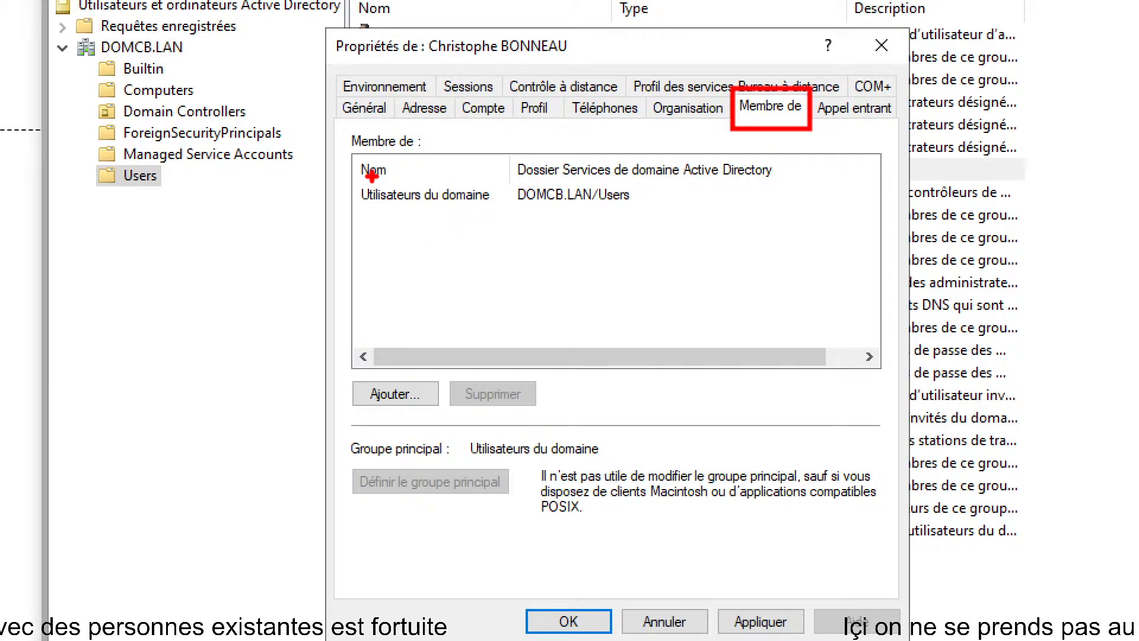
mouse_move(346, 122)
mouse_down()
mouse_move(450, 287)
mouse_move(524, 326)
mouse_move(517, 345)
mouse_up()
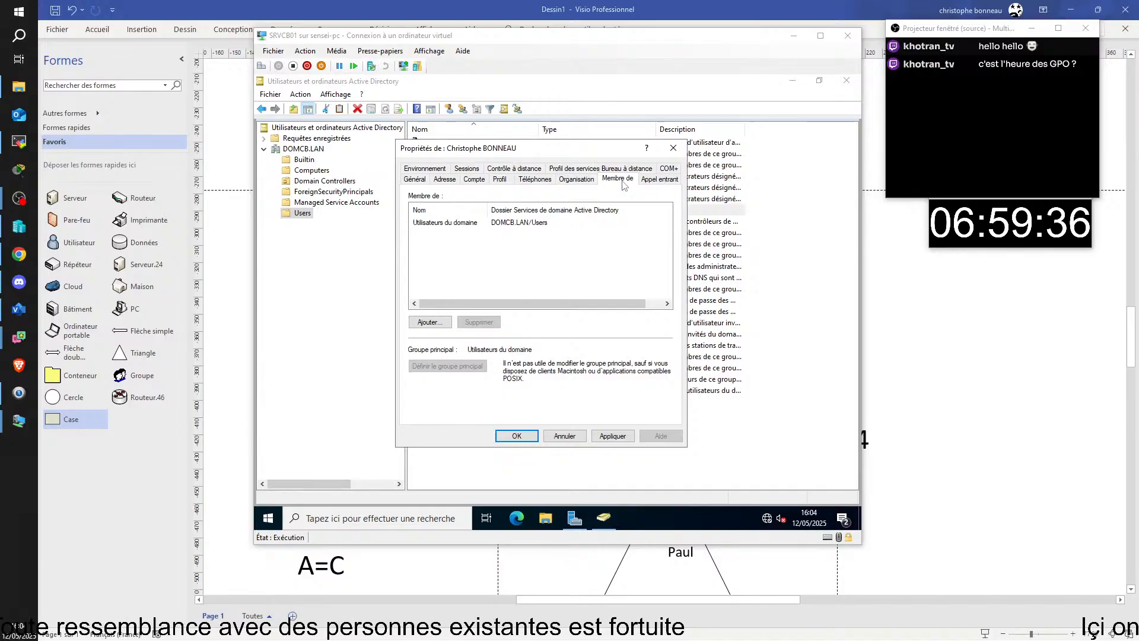
click(620, 183)
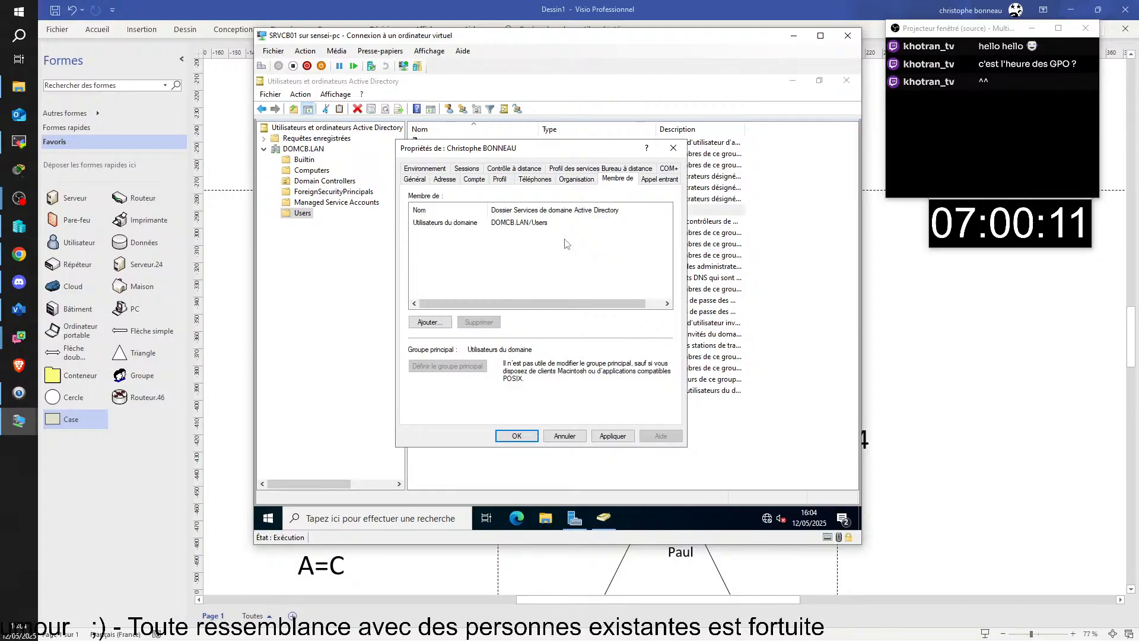
- Show the Appel entrant settings (network-policy access, no callback) and outline them for the audience
click(660, 179)
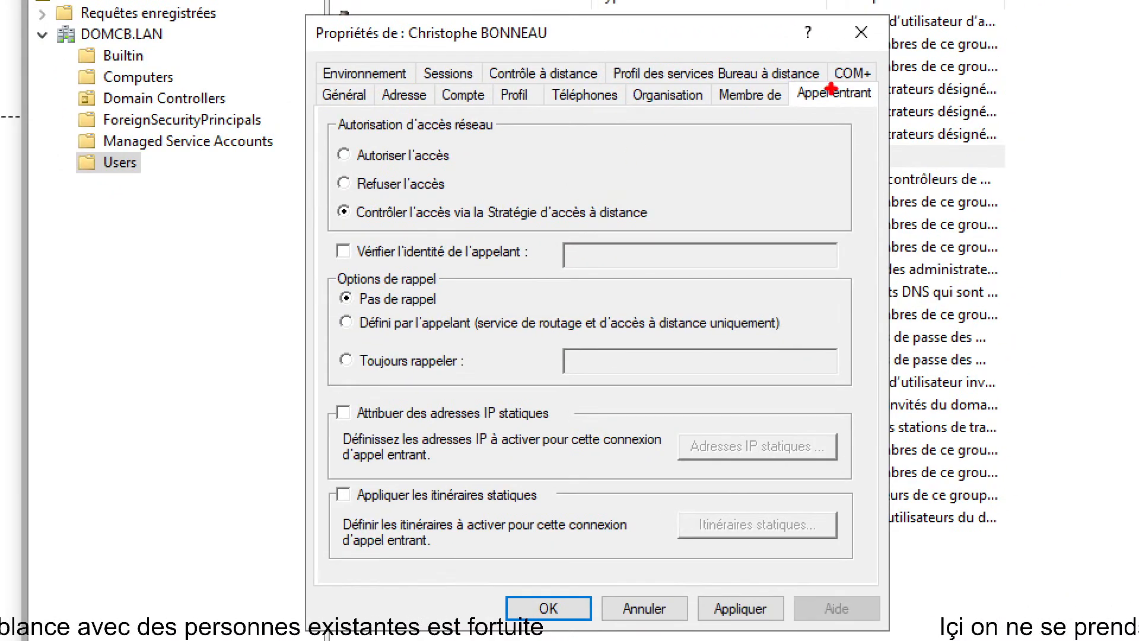
drag(787, 77, 882, 113)
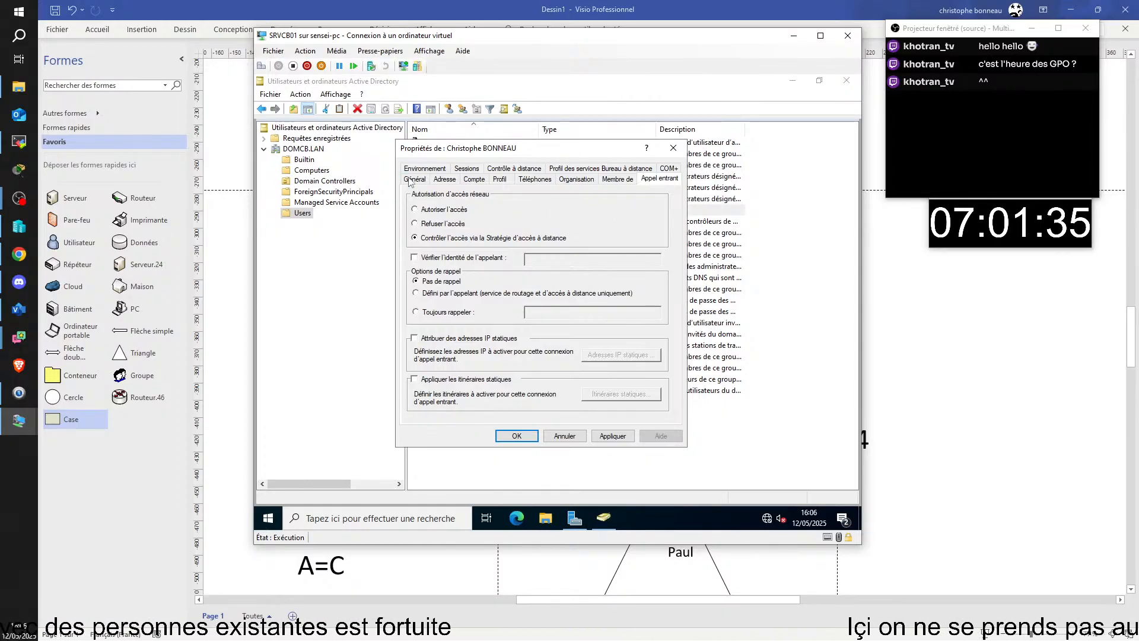
- Review the session environment settings, then return to the Général page with the user's names
click(439, 170)
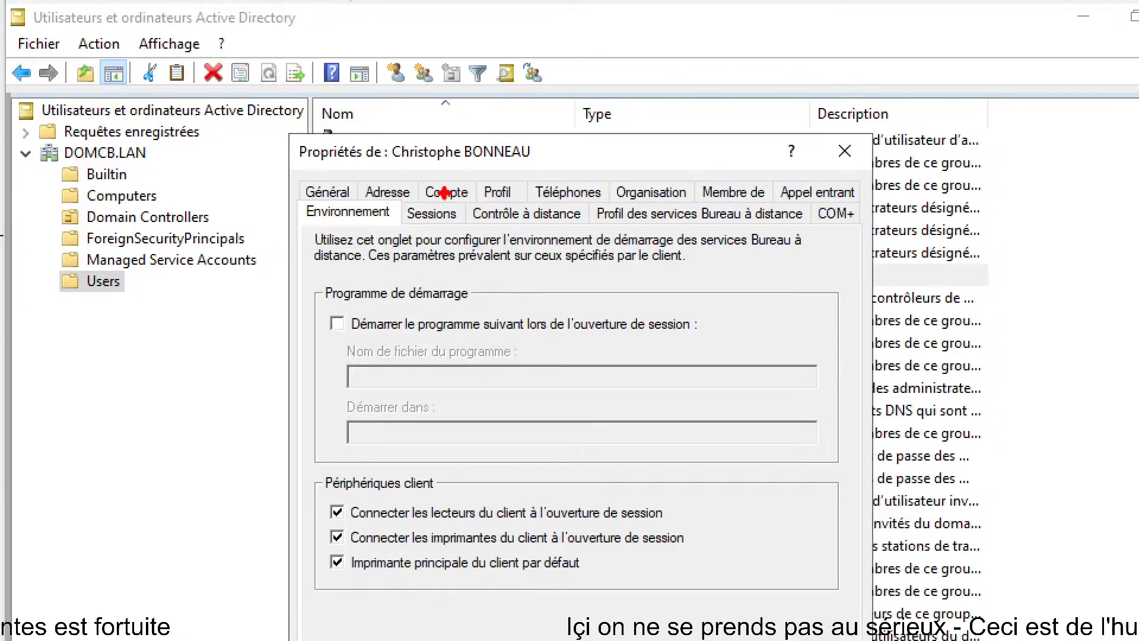
mouse_move(298, 198)
mouse_down()
mouse_move(584, 230)
mouse_move(770, 217)
mouse_move(870, 234)
mouse_up()
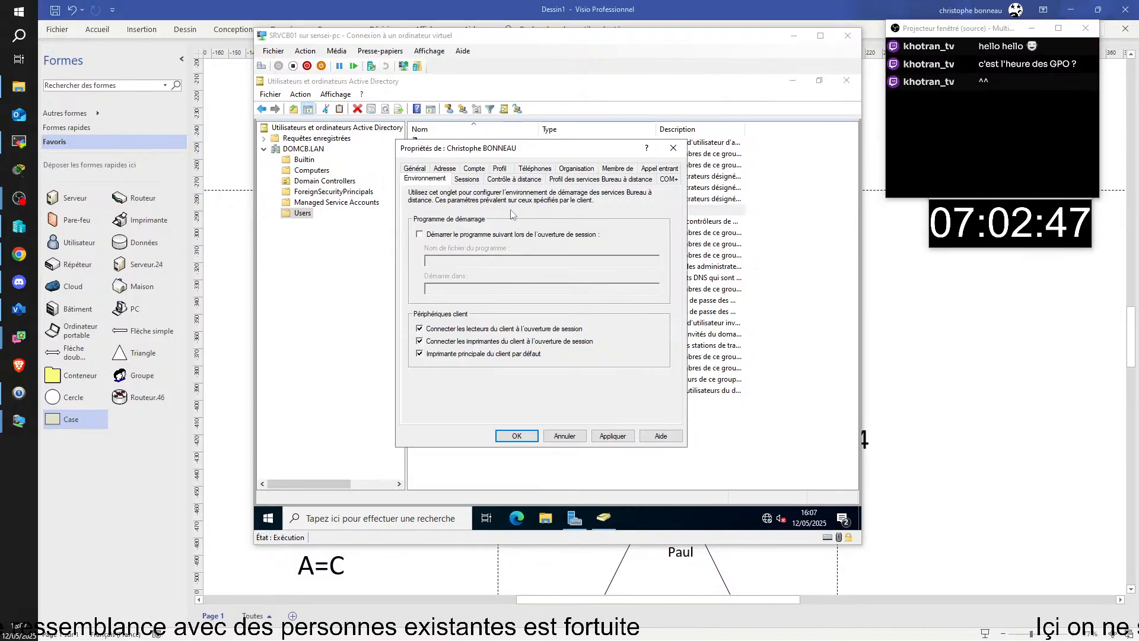
click(410, 180)
click(414, 169)
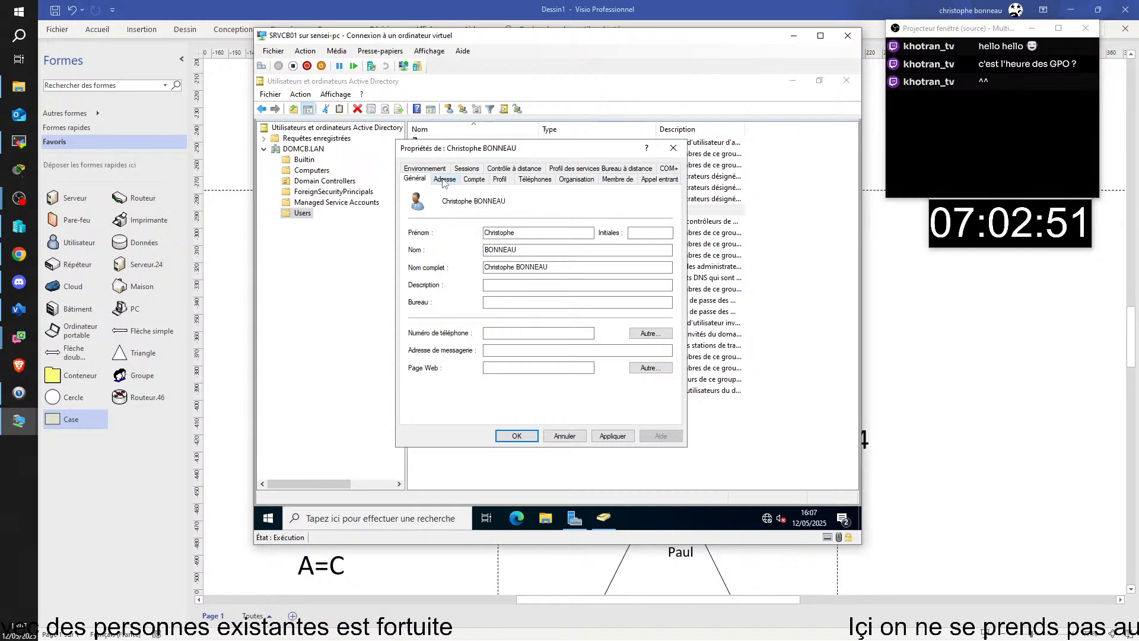
- Step through Adresse, Téléphones, Organisation, Compte, Profil and Bureau à distance pages, ending on Membre de
click(445, 182)
click(537, 180)
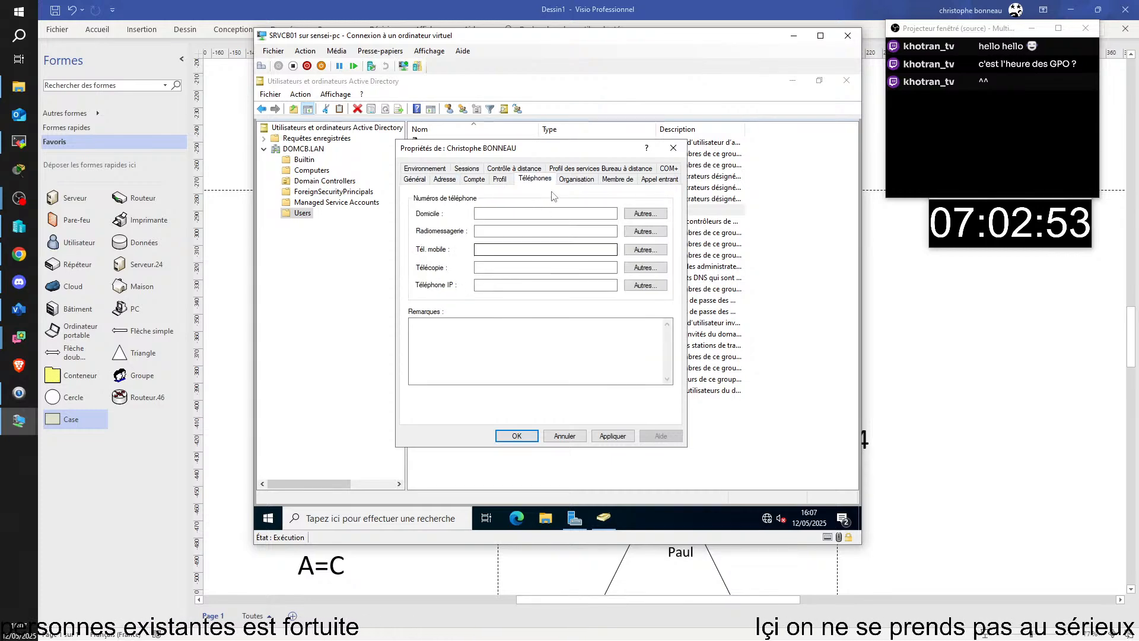
click(579, 182)
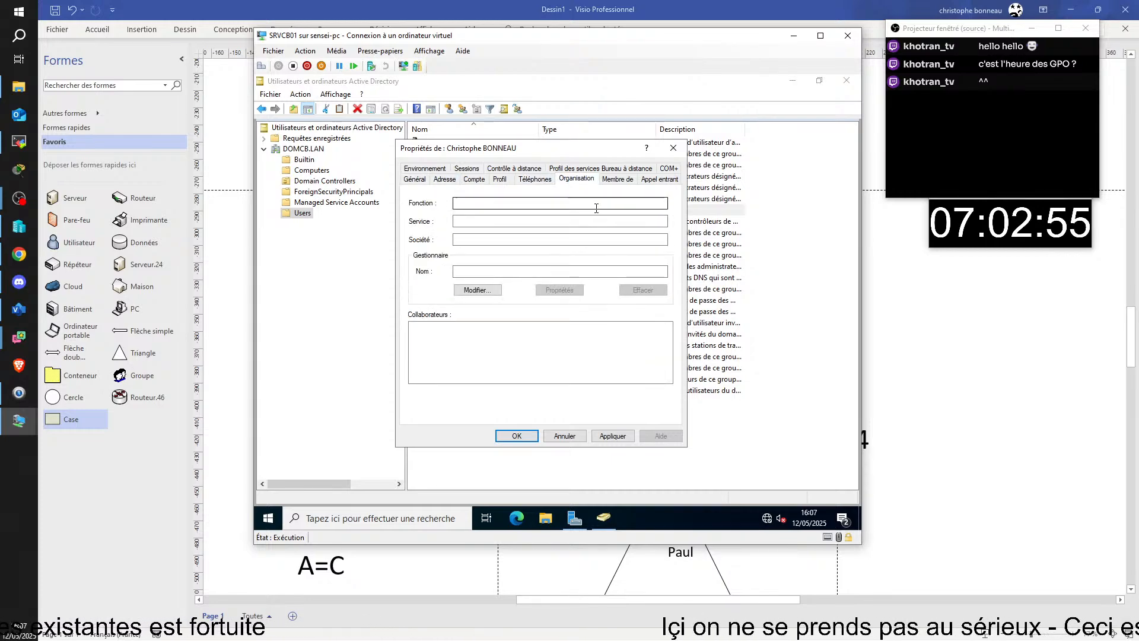
click(474, 179)
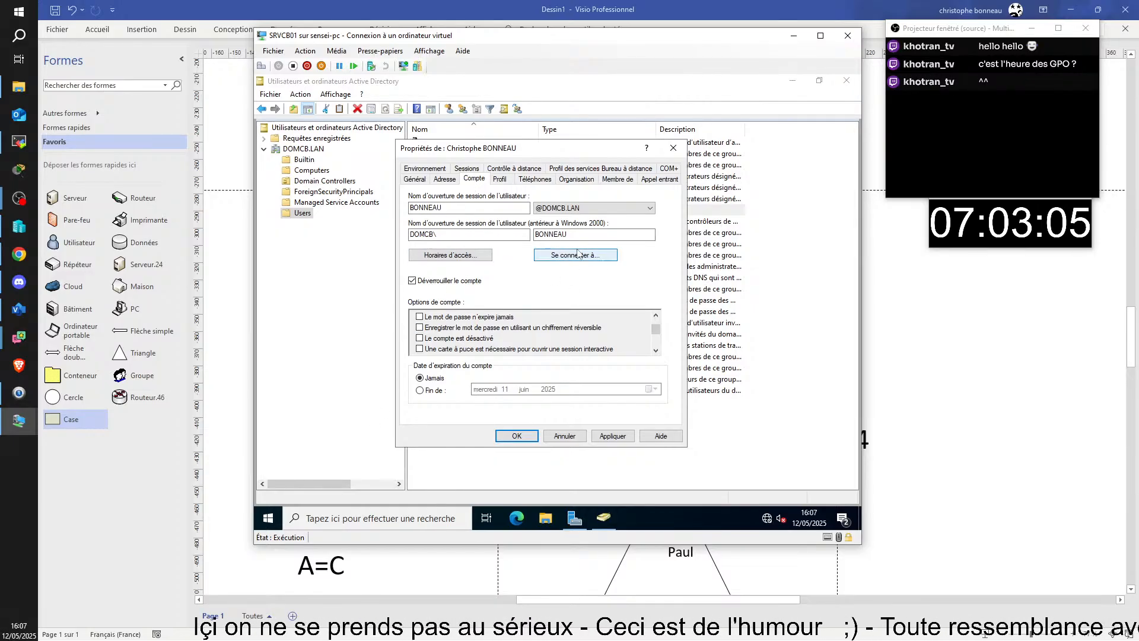
click(501, 179)
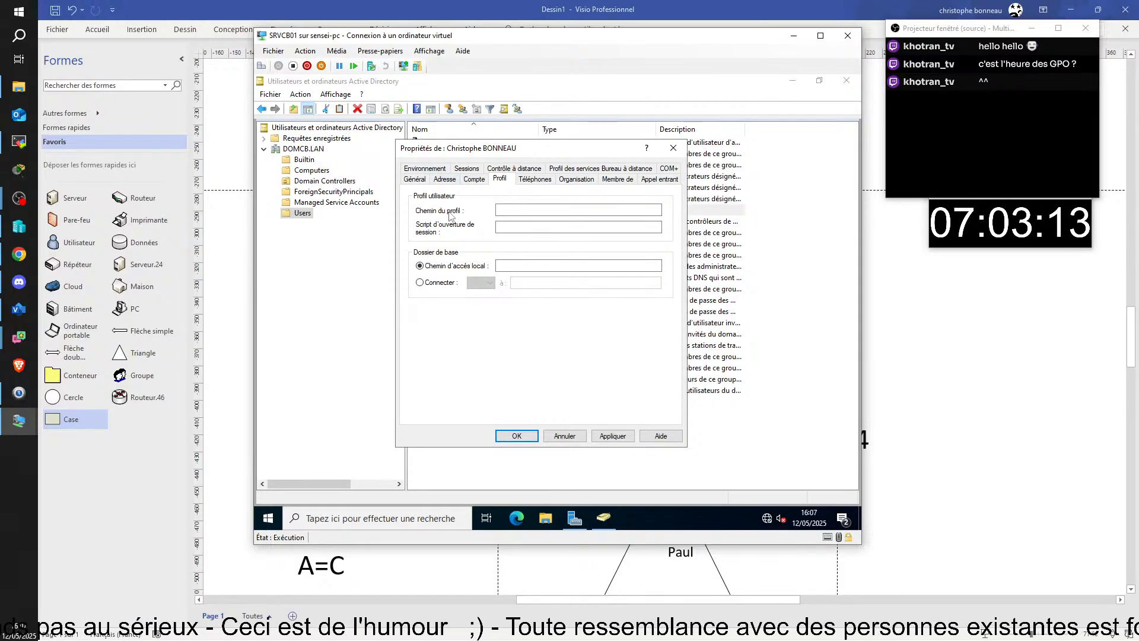
click(540, 226)
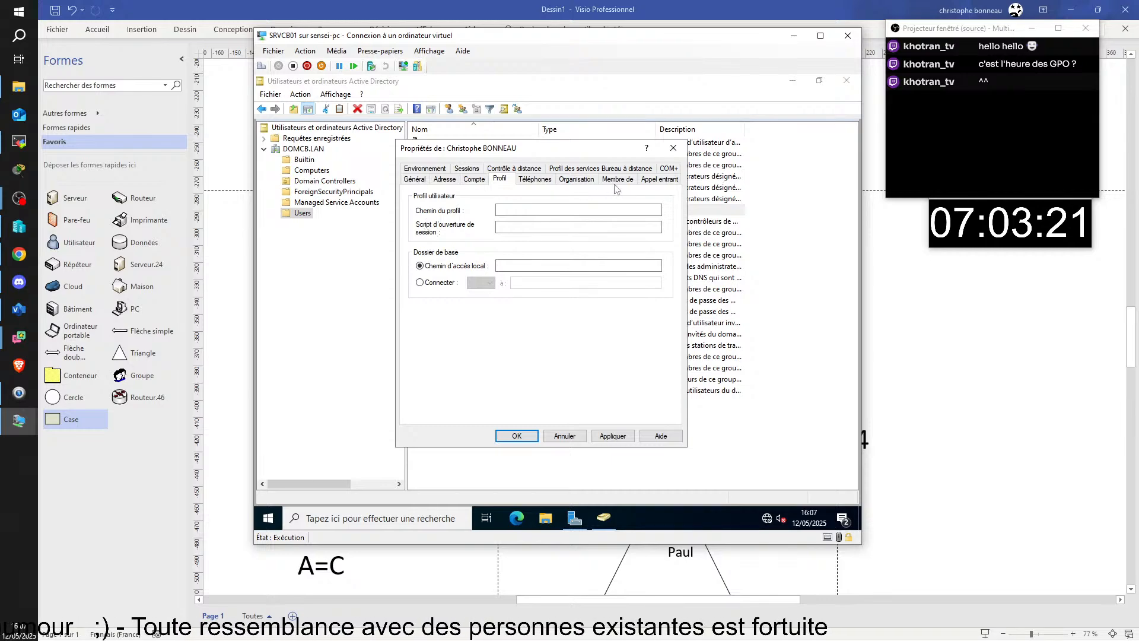
click(625, 172)
click(620, 169)
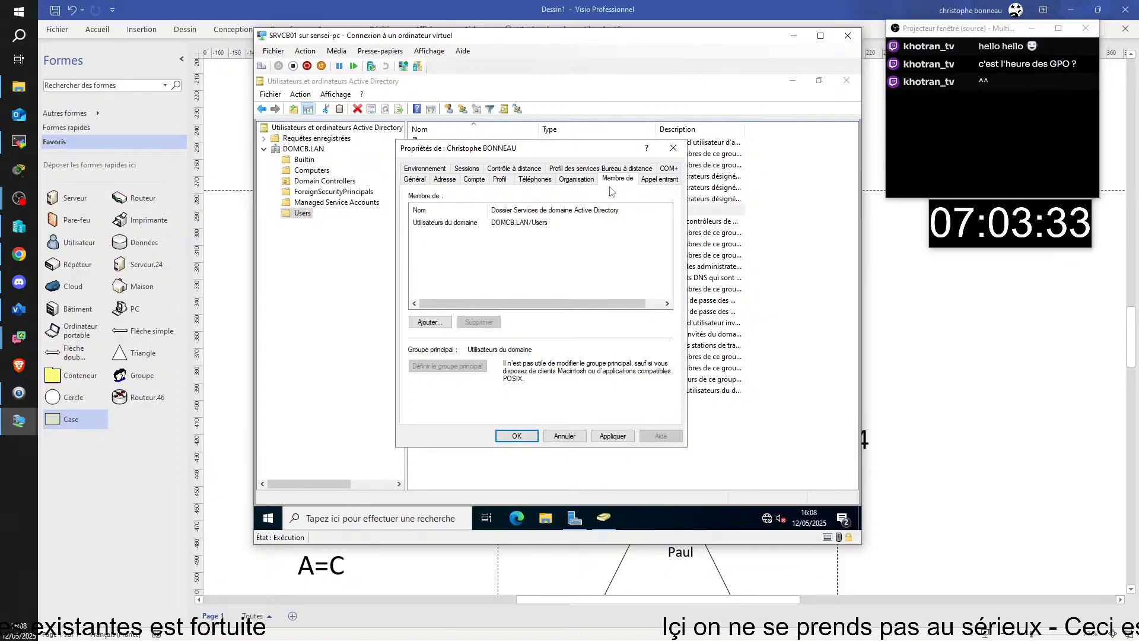
- Cancel the properties and open the user account's context menu offering Réinitialiser le mot de passe
click(564, 435)
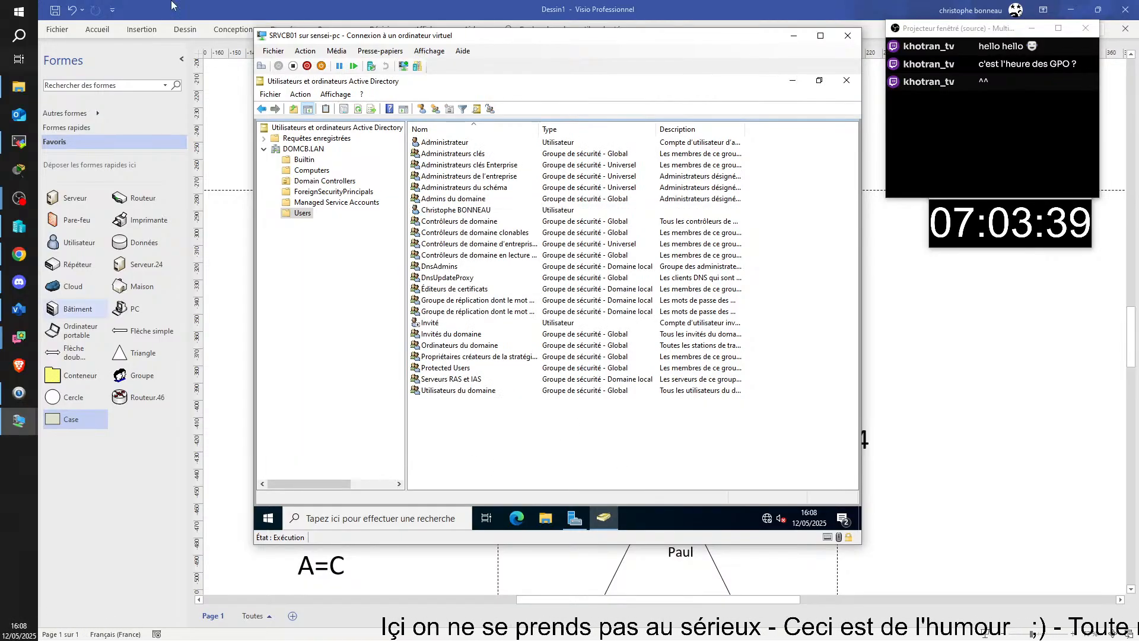
click(438, 211)
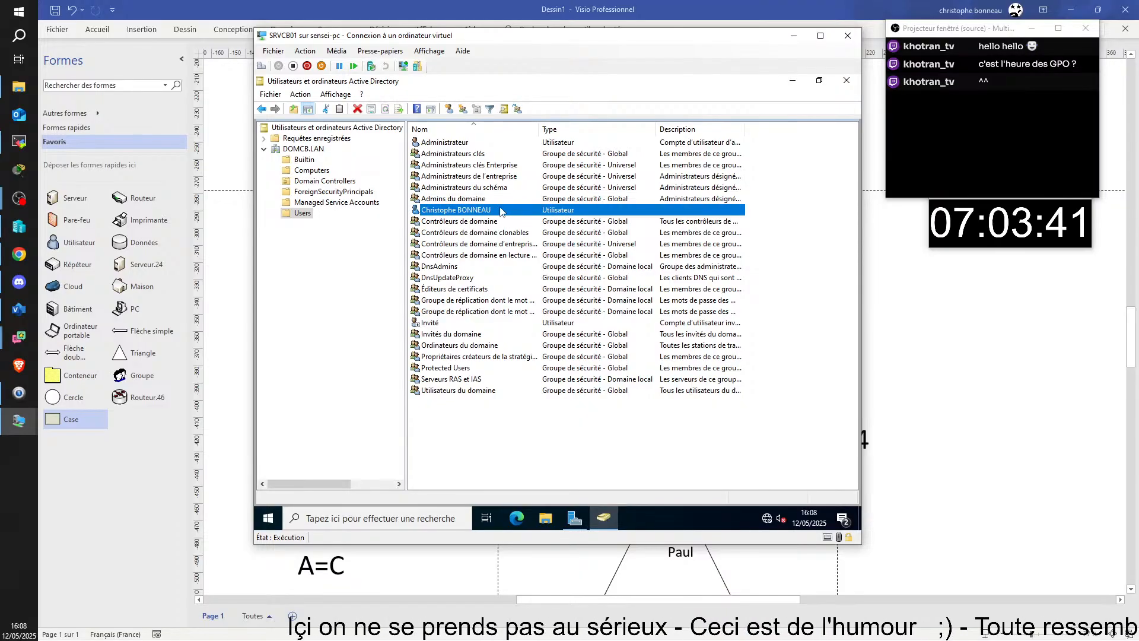
right_click(472, 212)
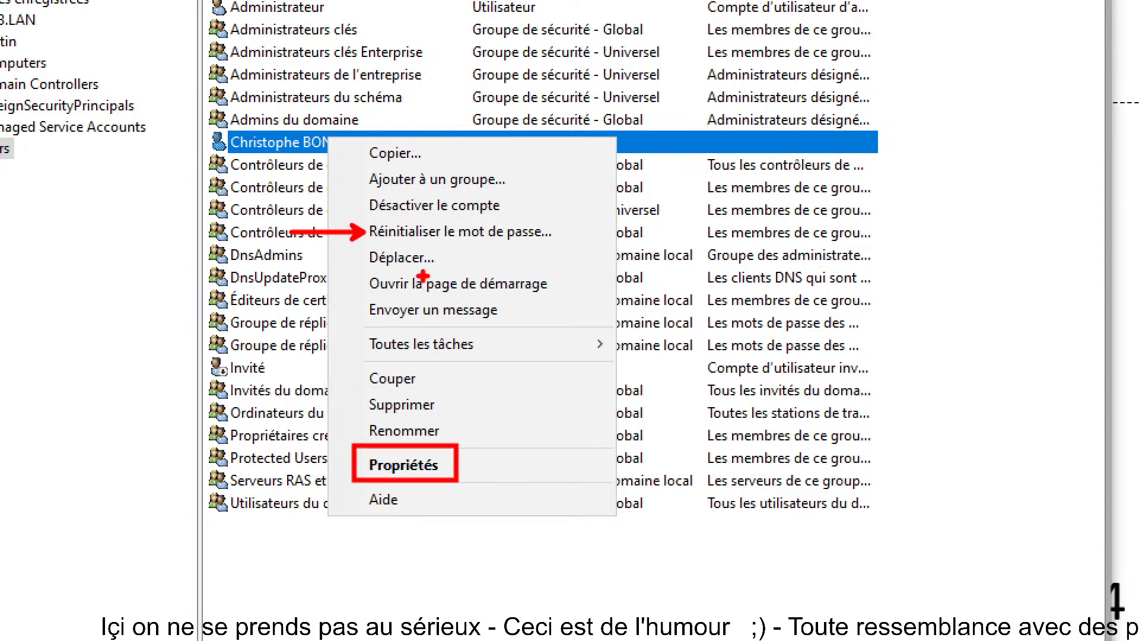
drag(351, 160, 533, 198)
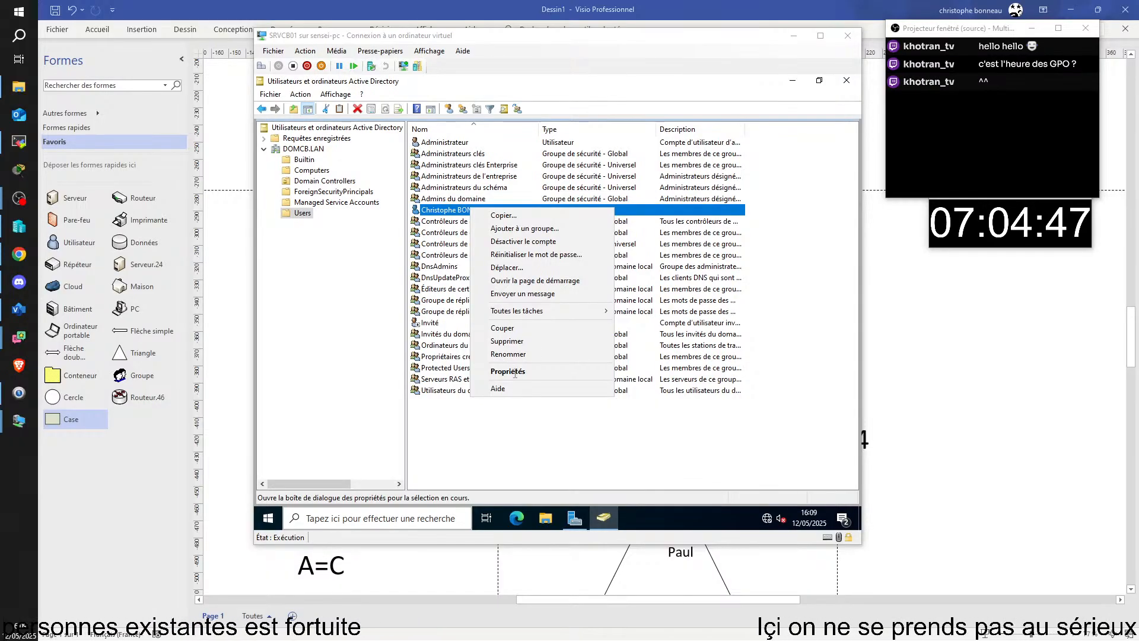
click(515, 372)
- Check the Membre de page, which lists only Utilisateurs du domaine
click(625, 179)
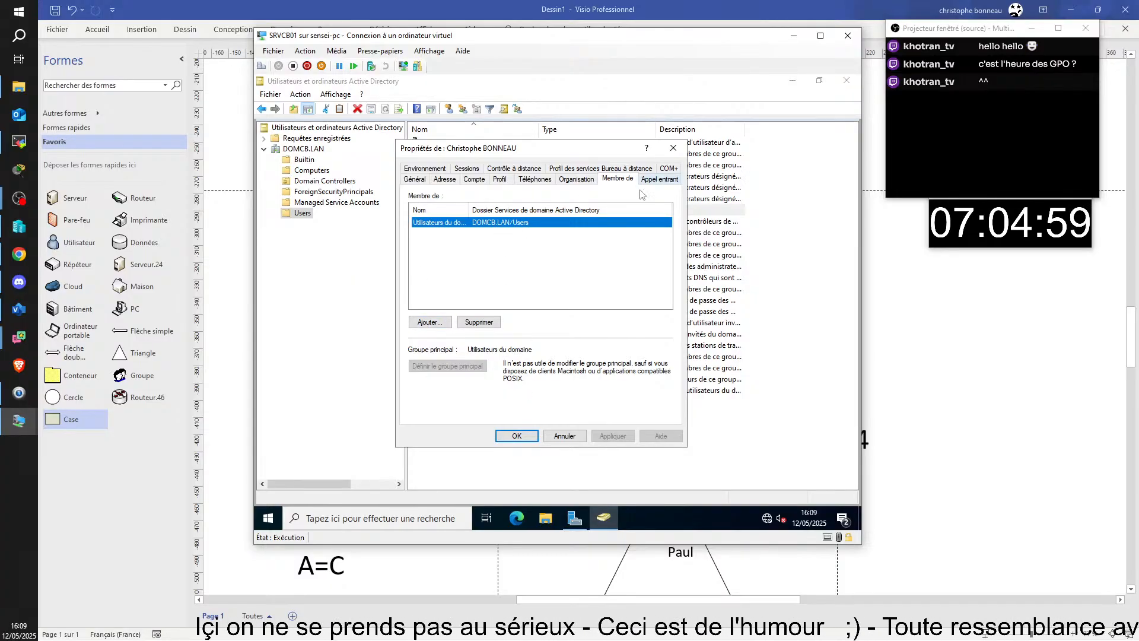
- Close the user's properties and open the Users container's context menu from empty list space
click(564, 437)
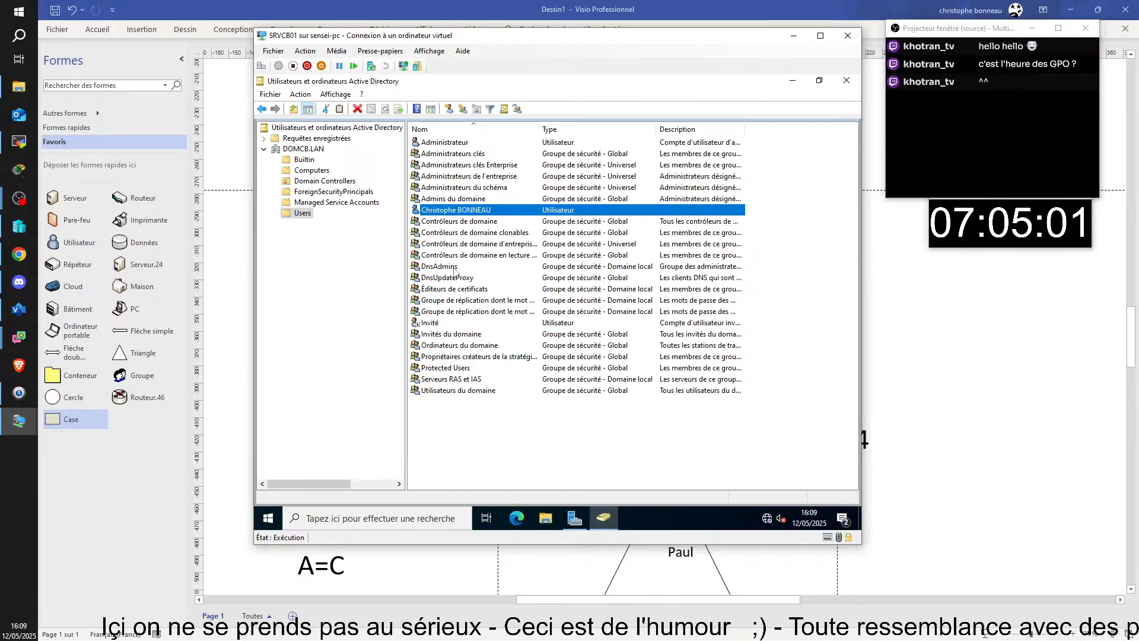
right_click(483, 210)
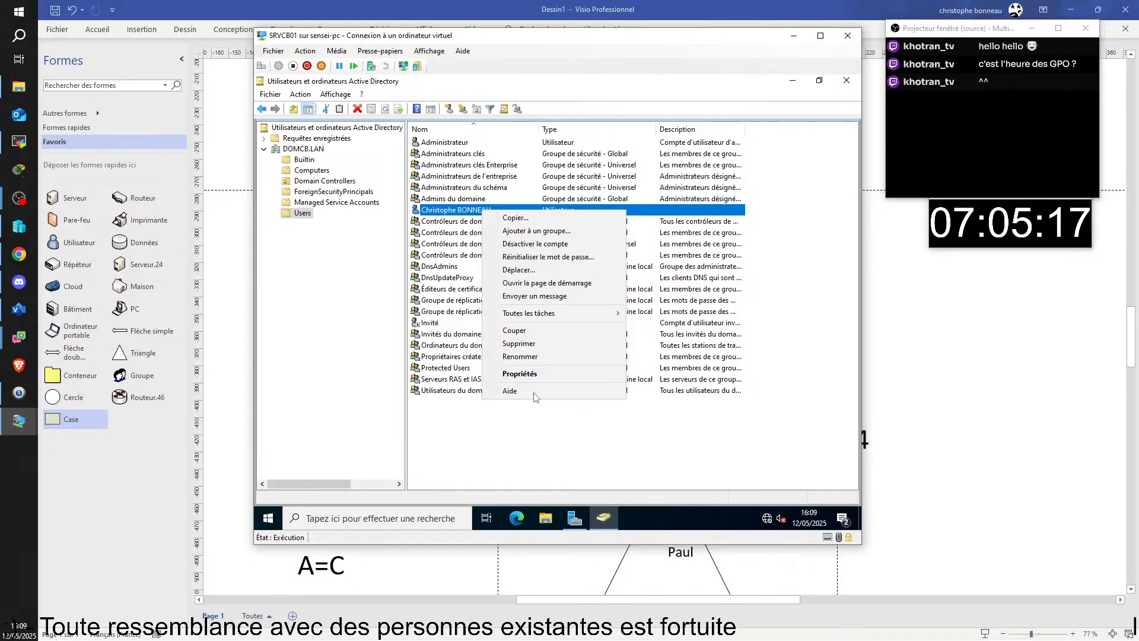
click(599, 445)
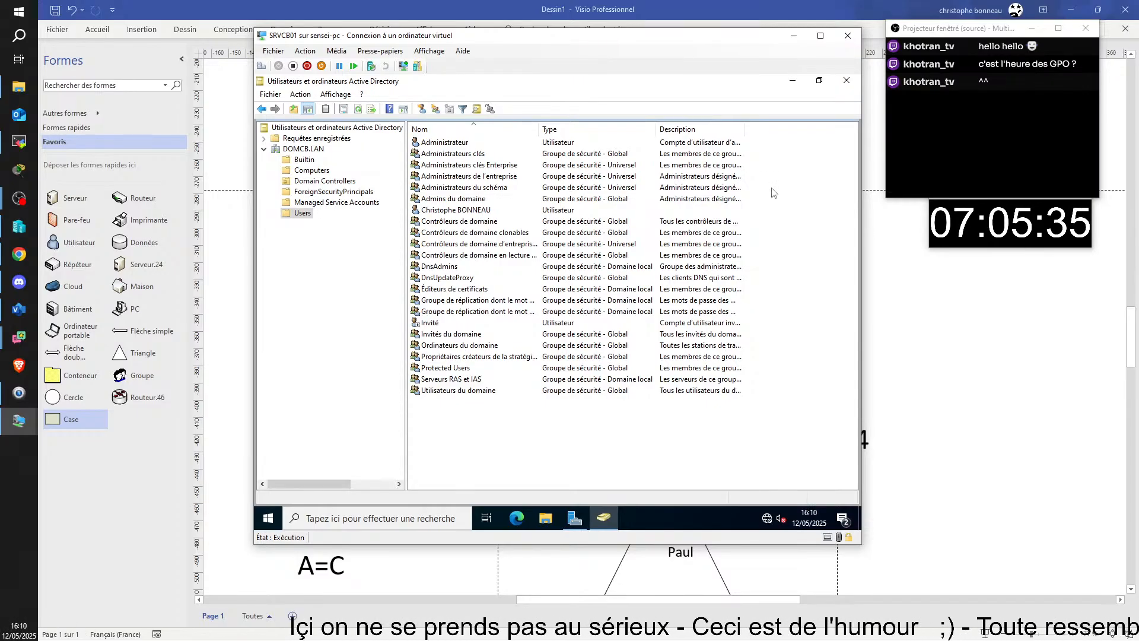
right_click(464, 438)
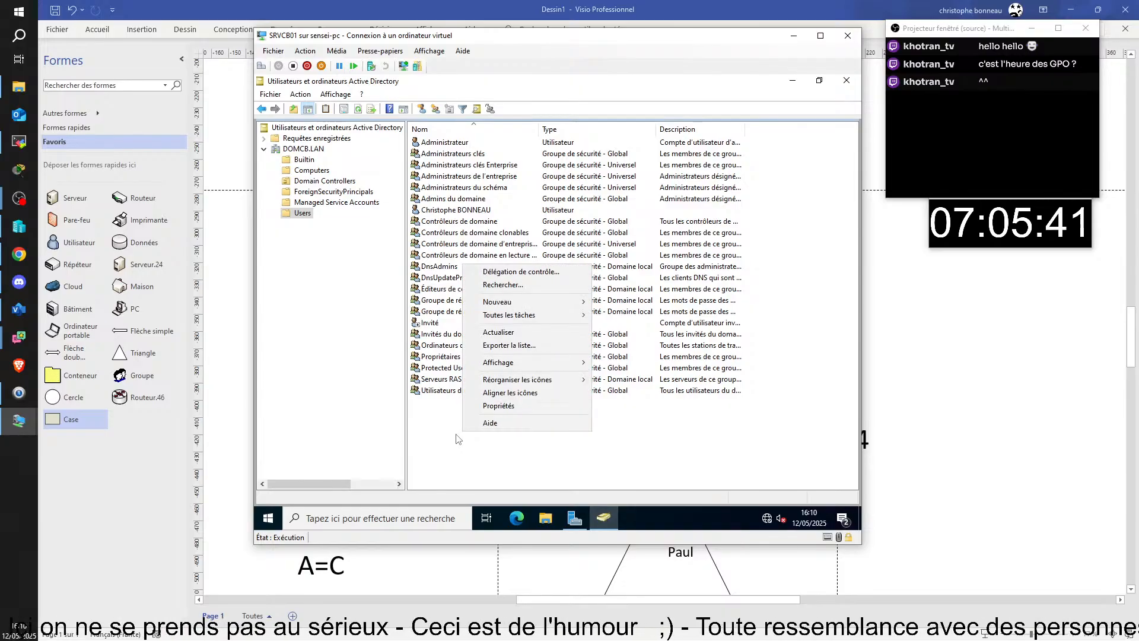
- Choose Nouveau > Utilisateur and enter the new user's first name, last name and logon name
mouse_move(525, 307)
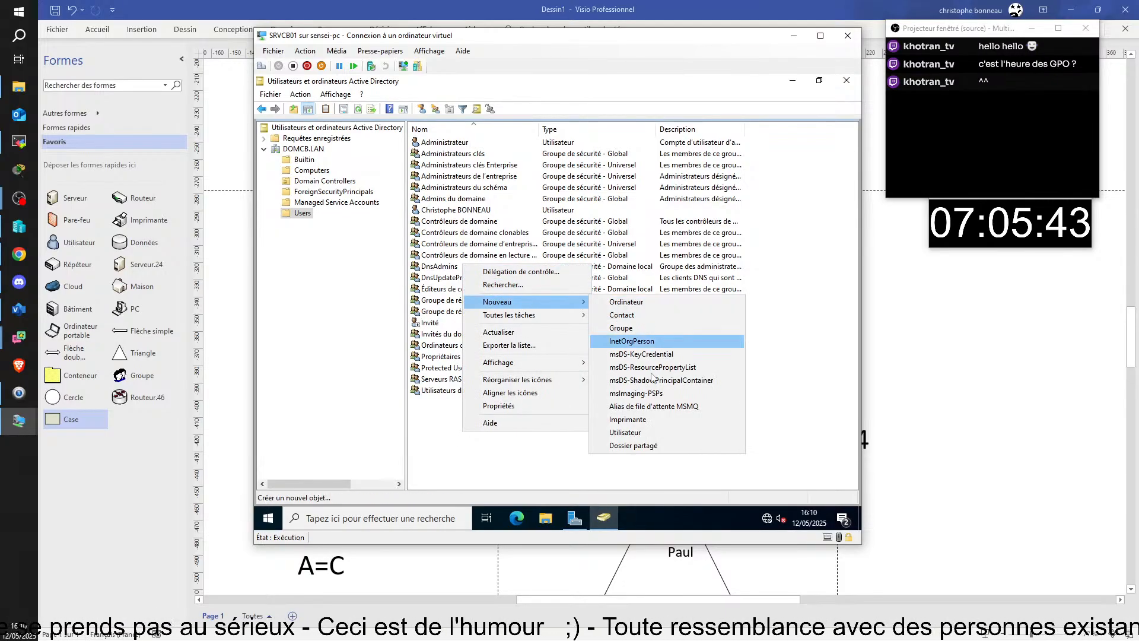
click(651, 437)
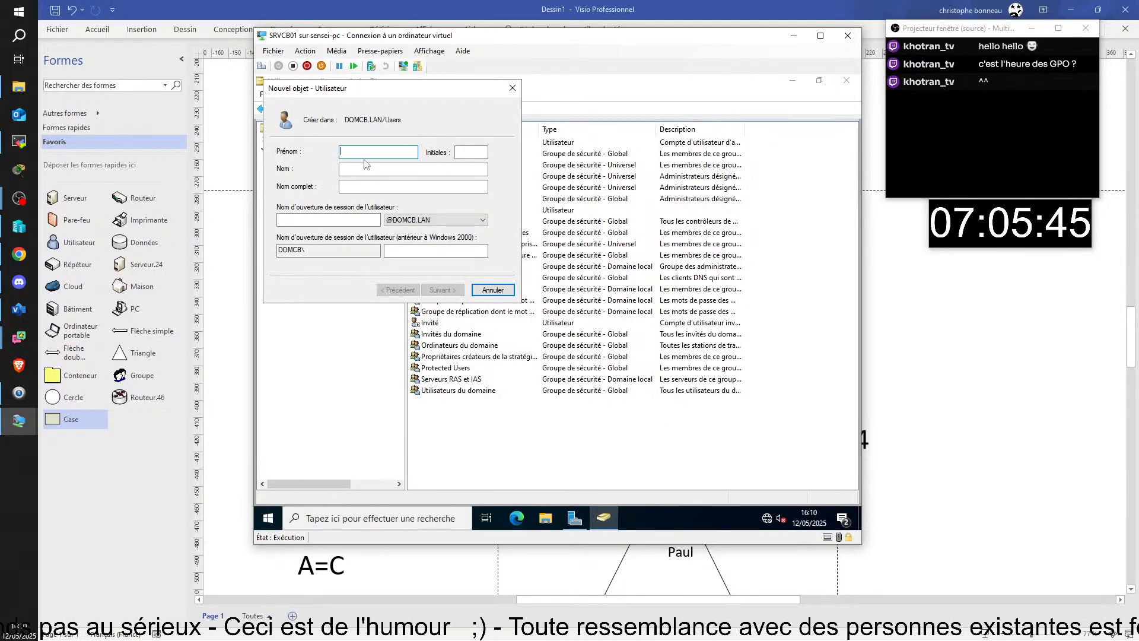
text(A)
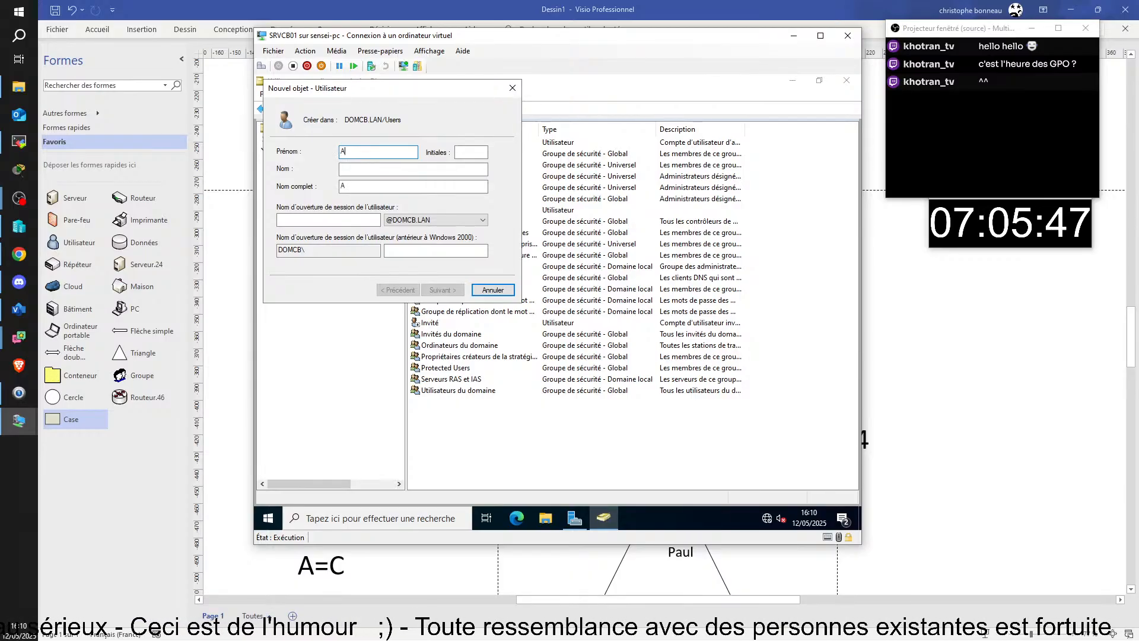
text(nna)
key(Tab)
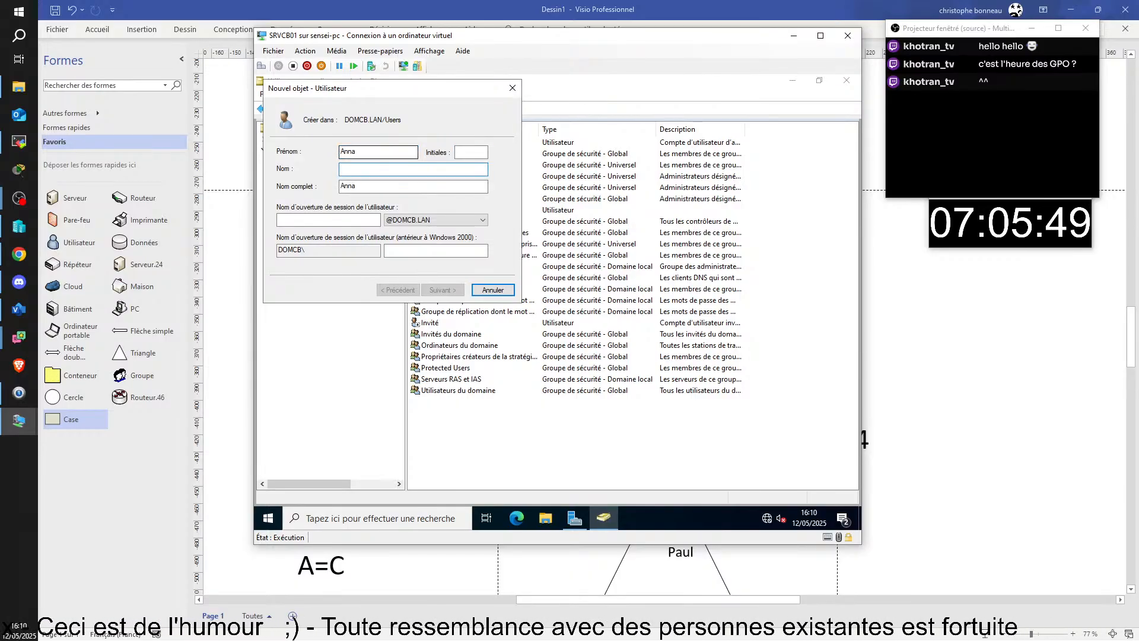
text(Da)
key(BackSpace)
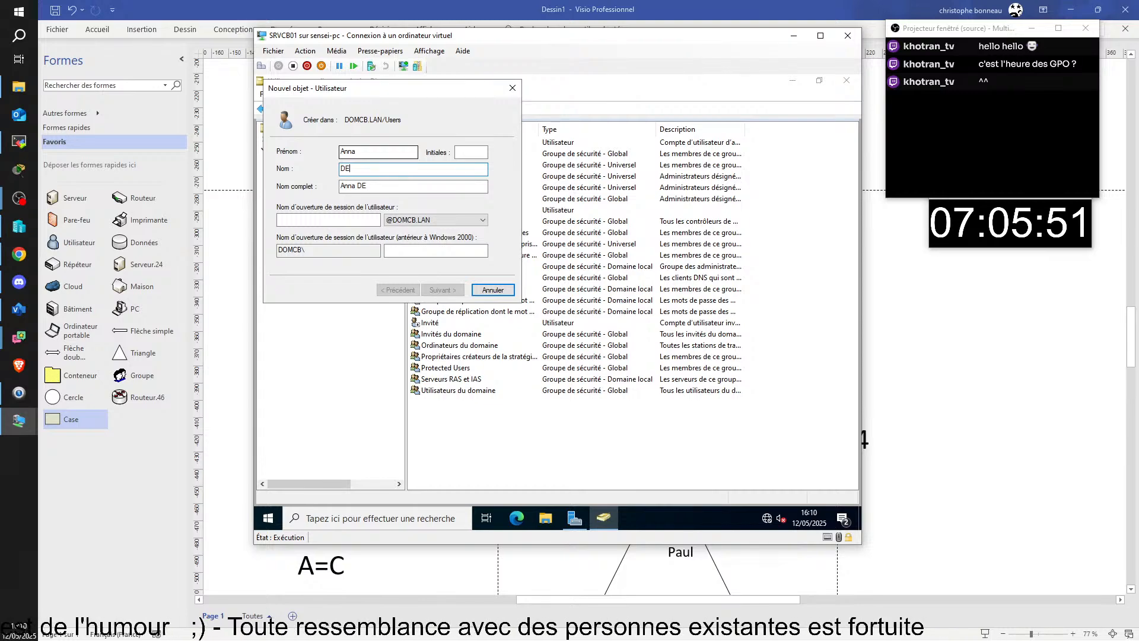
text(EARMAS)
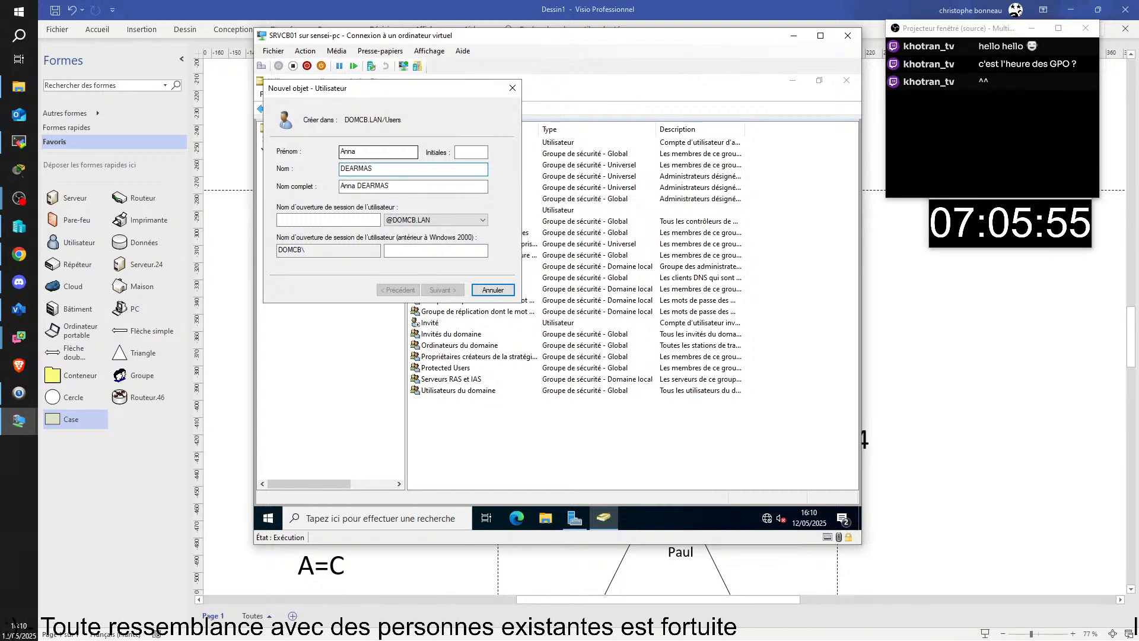
key(Tab)
key(Tab)
text(>DARMAS)
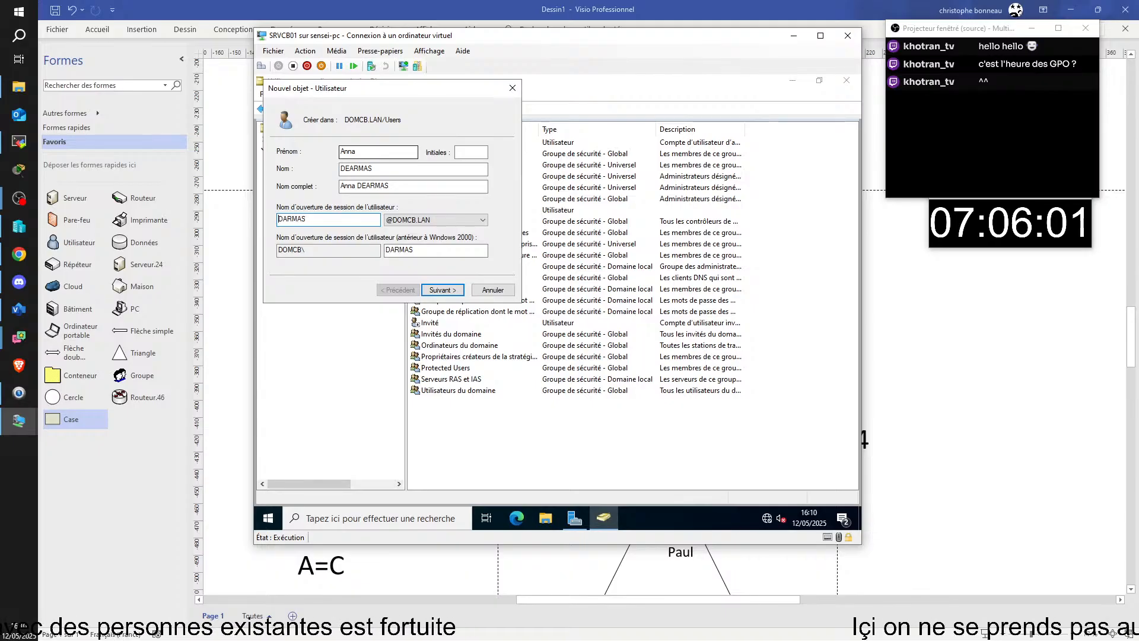
text(E)
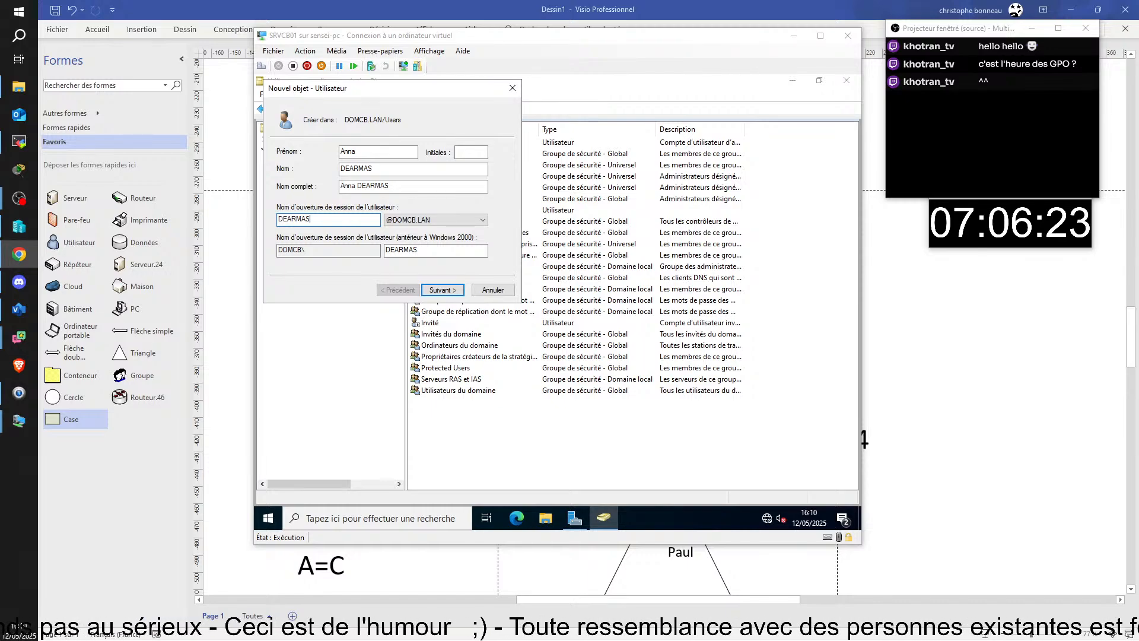
drag(1138, 178, 619, 32)
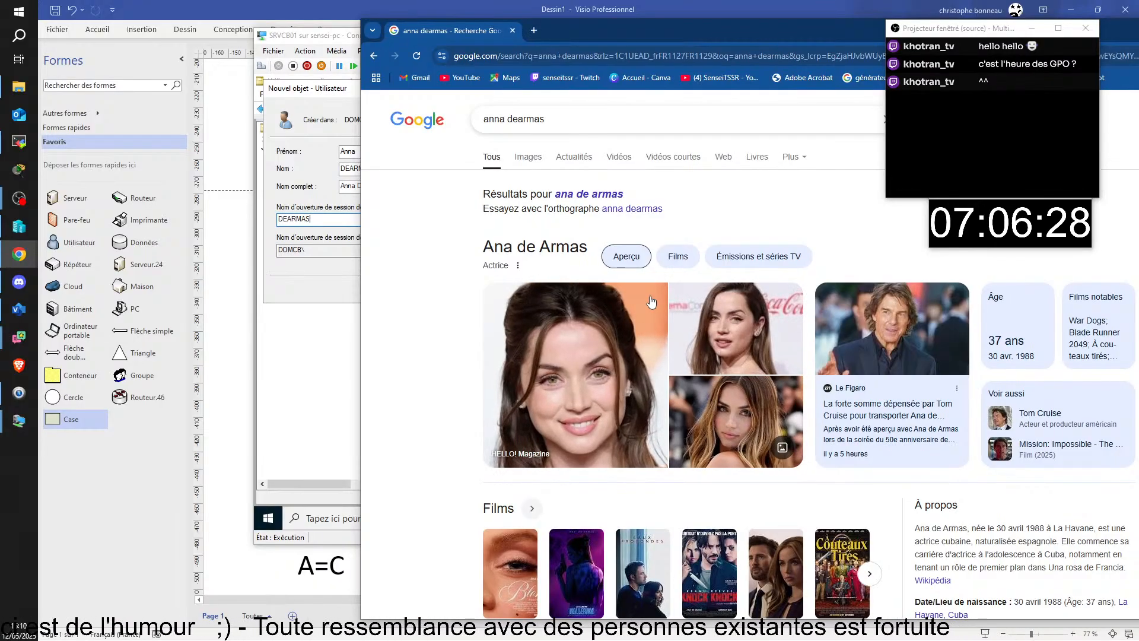
drag(627, 34, 1138, 163)
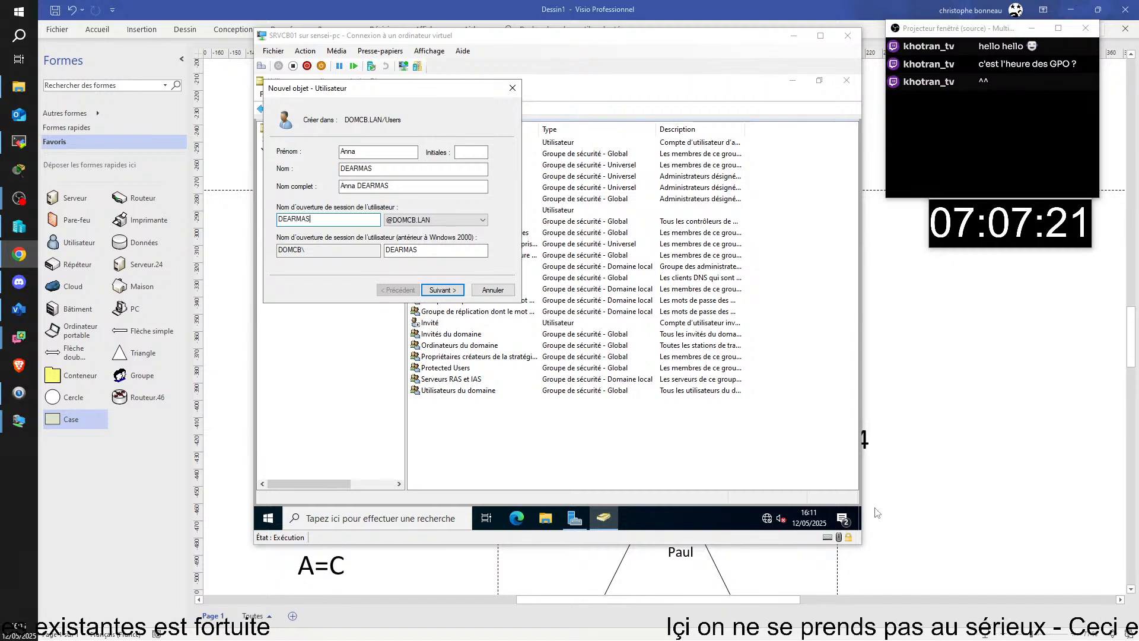
- Replace the first and last name fields with the user's revised names
double_click(344, 150)
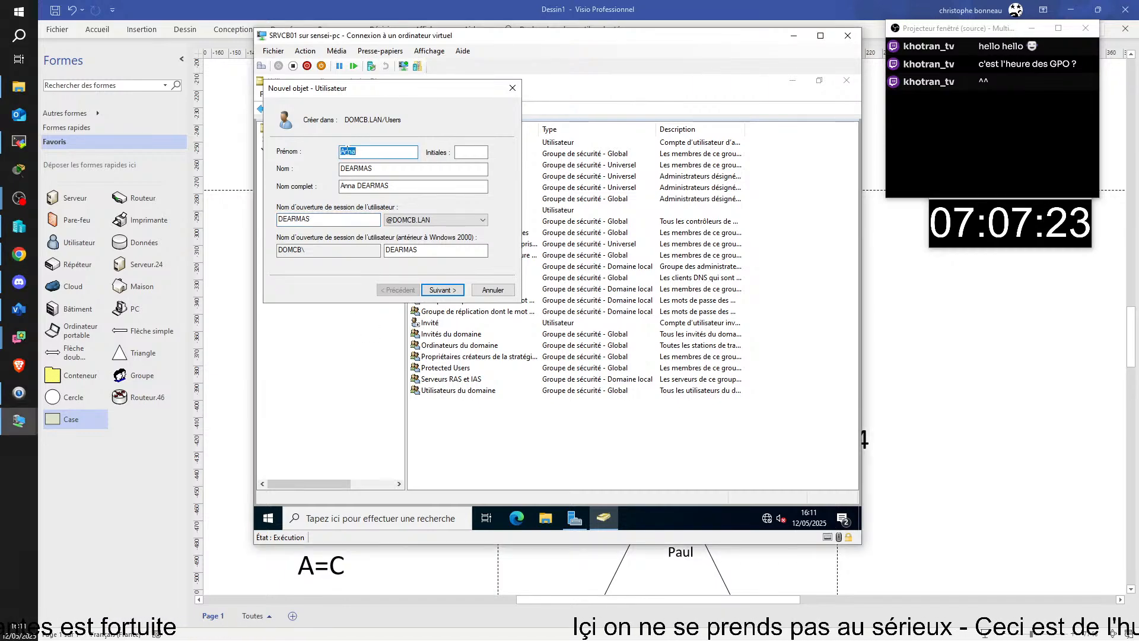
text(Eva)
key(Tab)
text(GREEN)
key(Tab)
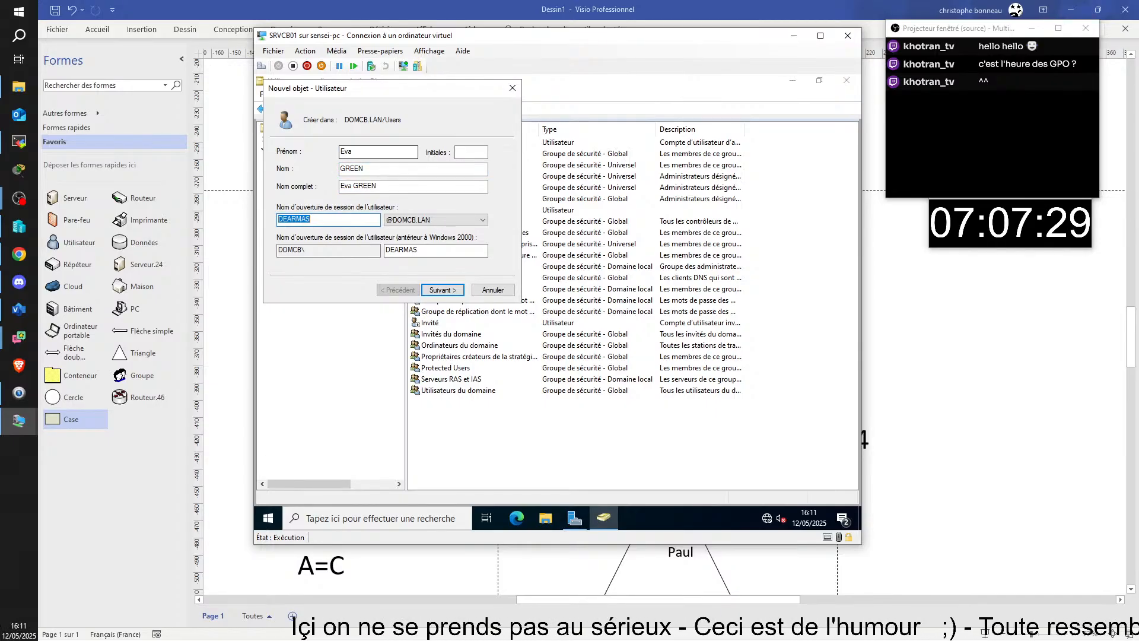
text(GREEN)
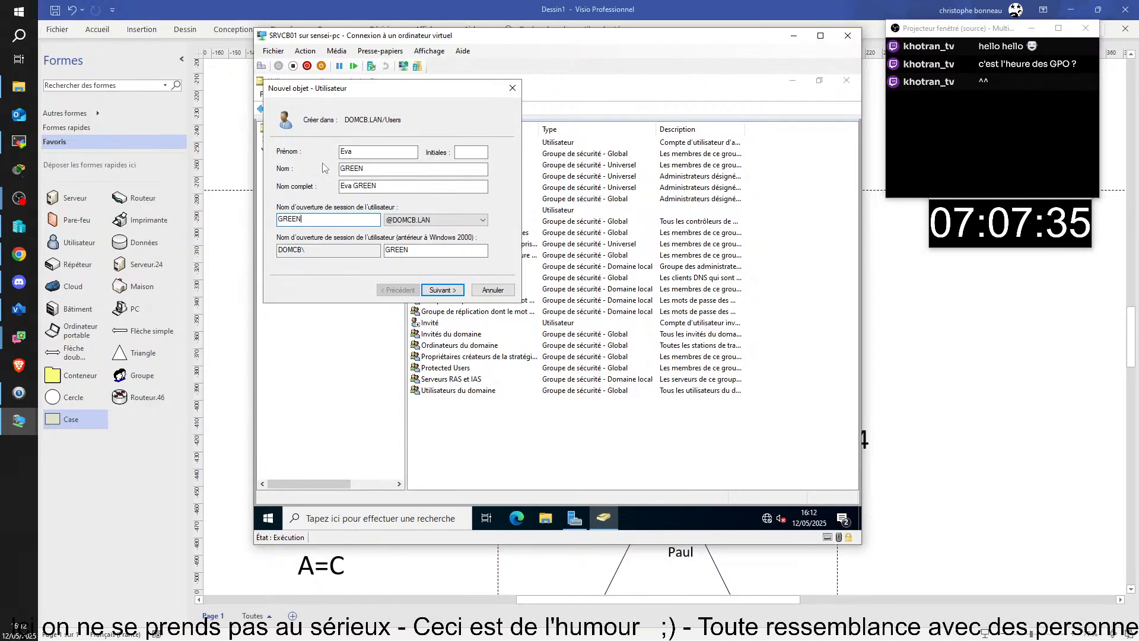
- Enter and confirm the initial password, then finish the new-user wizard
click(441, 290)
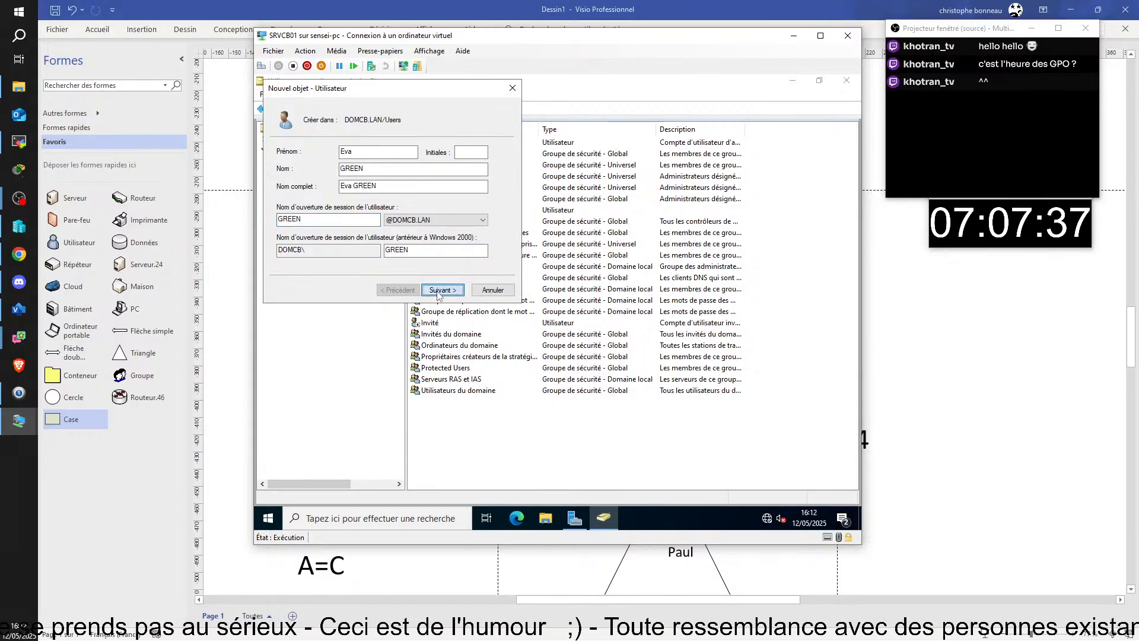
text(P@ssw0rd)
key(Tab)
text(P@ssw)
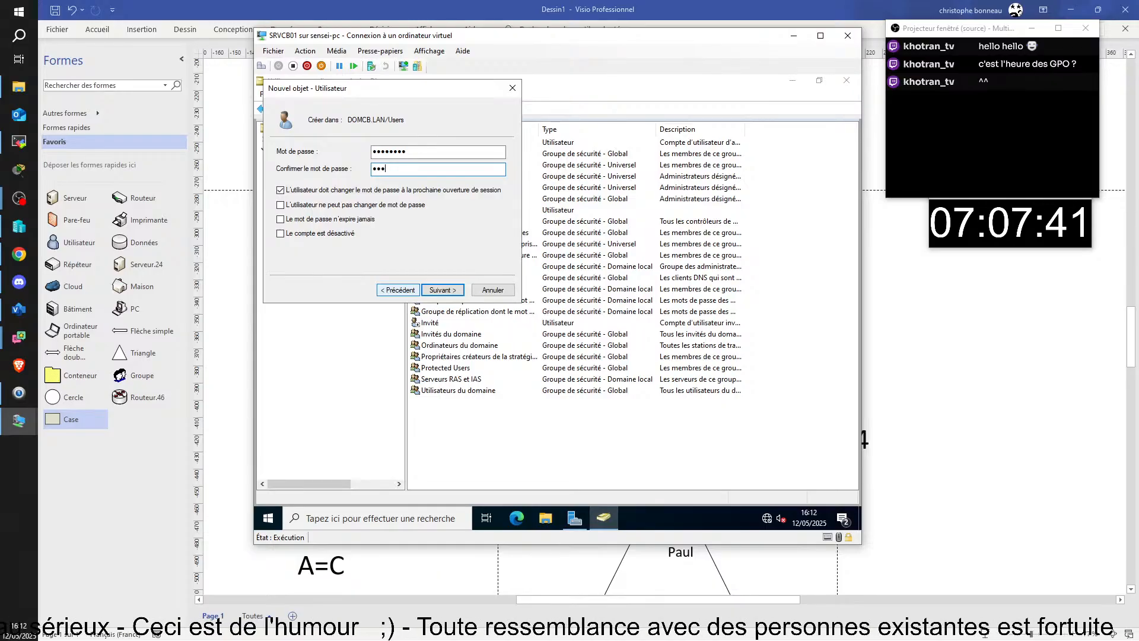
text(0rd)
click(422, 289)
click(422, 290)
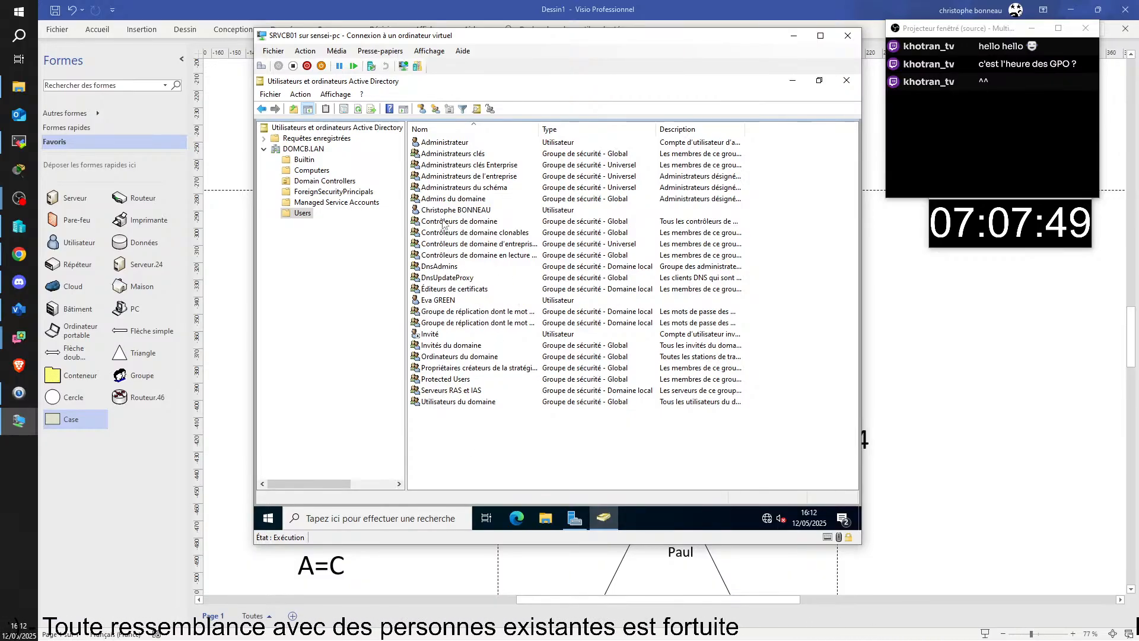
- Bring the CLICB01 window forward and sign in as Autre utilisateur with the test domain account's logon name and password
click(19, 420)
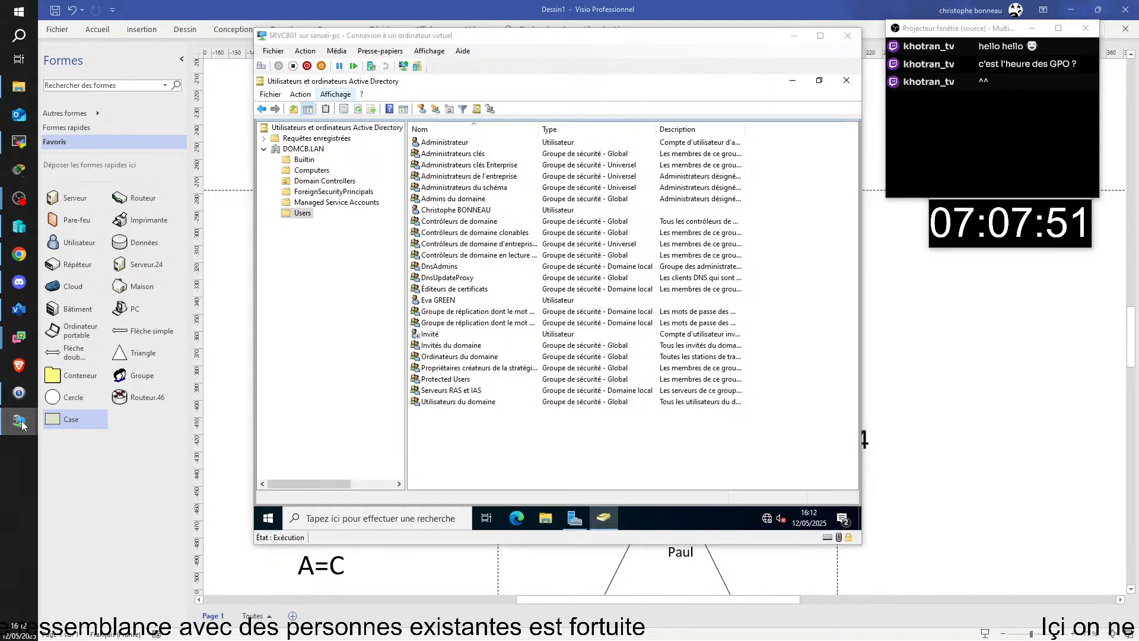
click(101, 436)
click(391, 273)
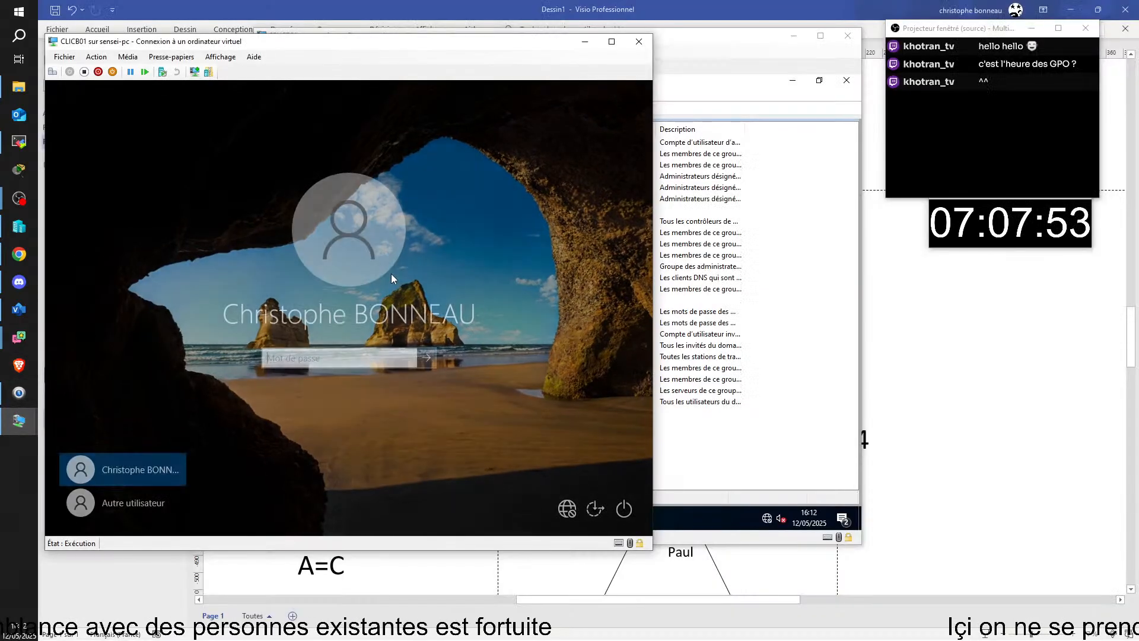
click(144, 502)
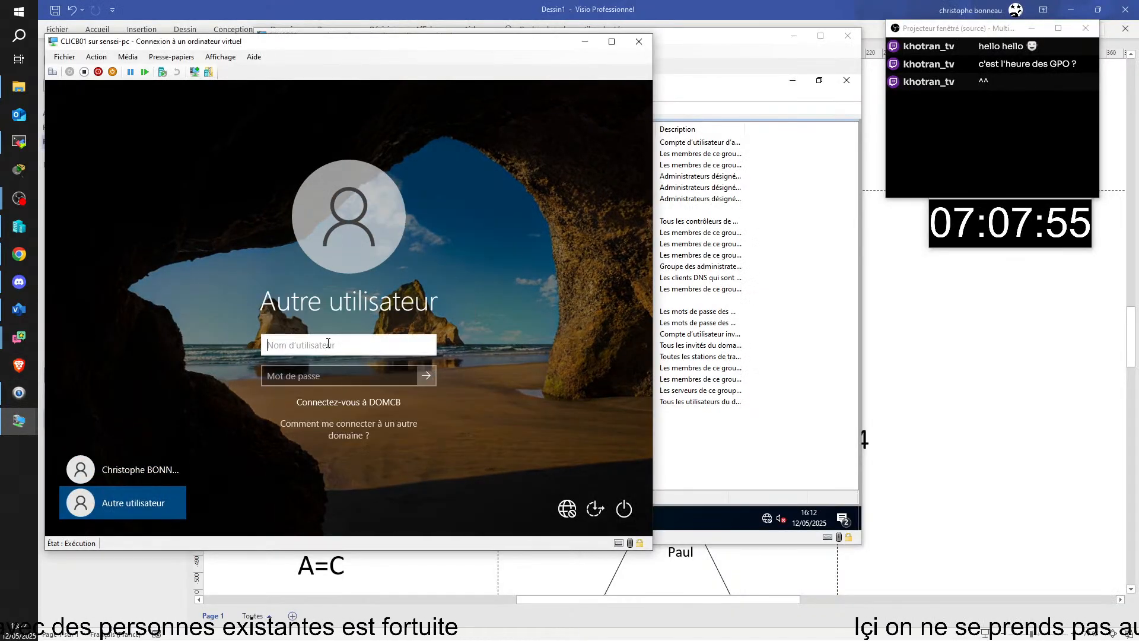
text(green)
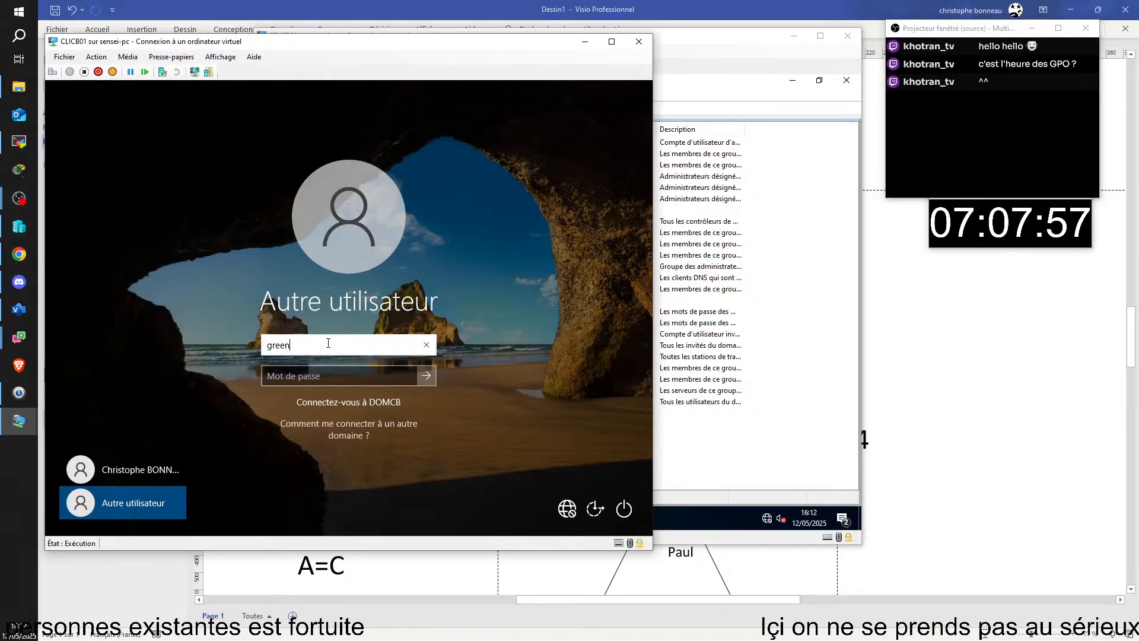
key(Tab)
text(********)
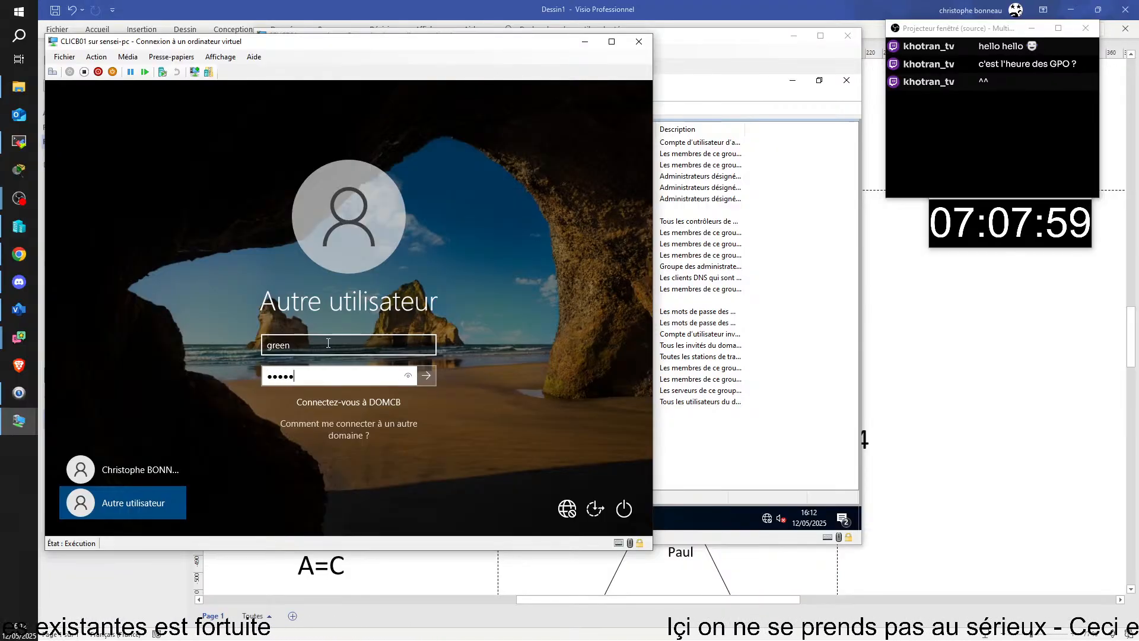
key(Return)
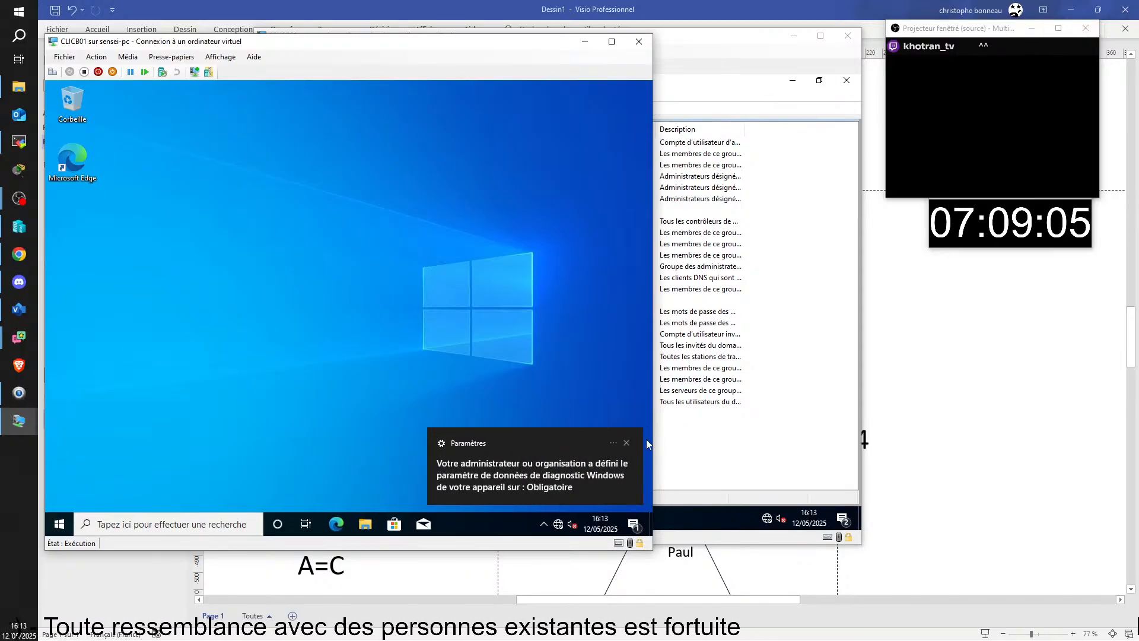
- Move the CLICB01 window right and sign out via Start's Arrêter ou se déconnecter > Se déconnecter
drag(296, 43, 496, 55)
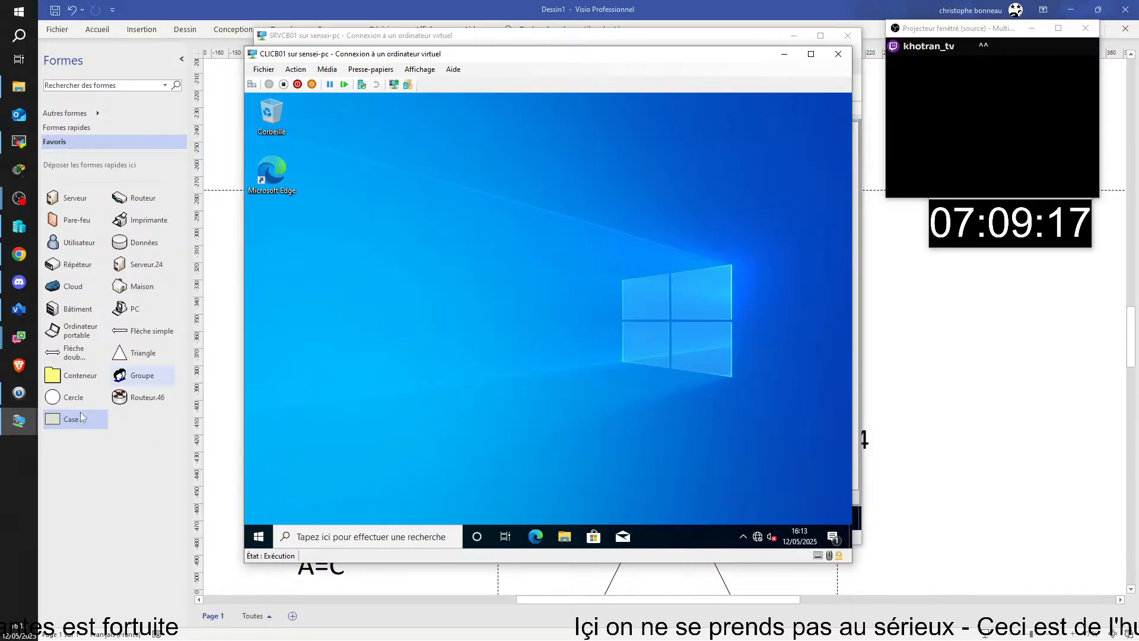
right_click(264, 543)
mouse_move(356, 505)
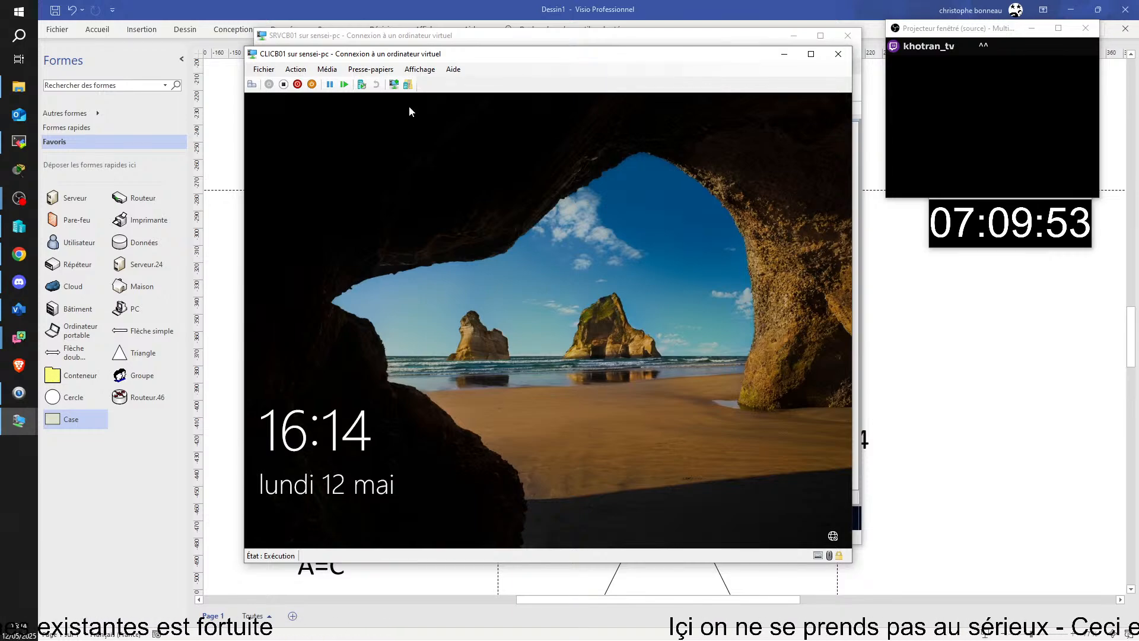
- Switch back to the SRVCB01 Active Directory console and select the test user in the Users container
mouse_move(3, 425)
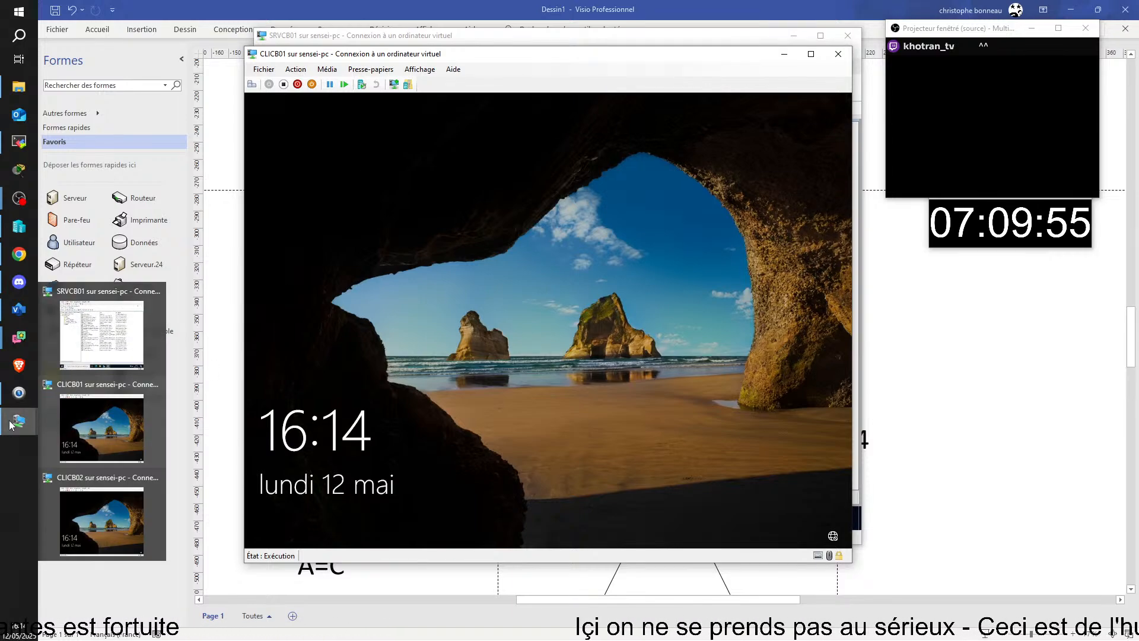
click(115, 340)
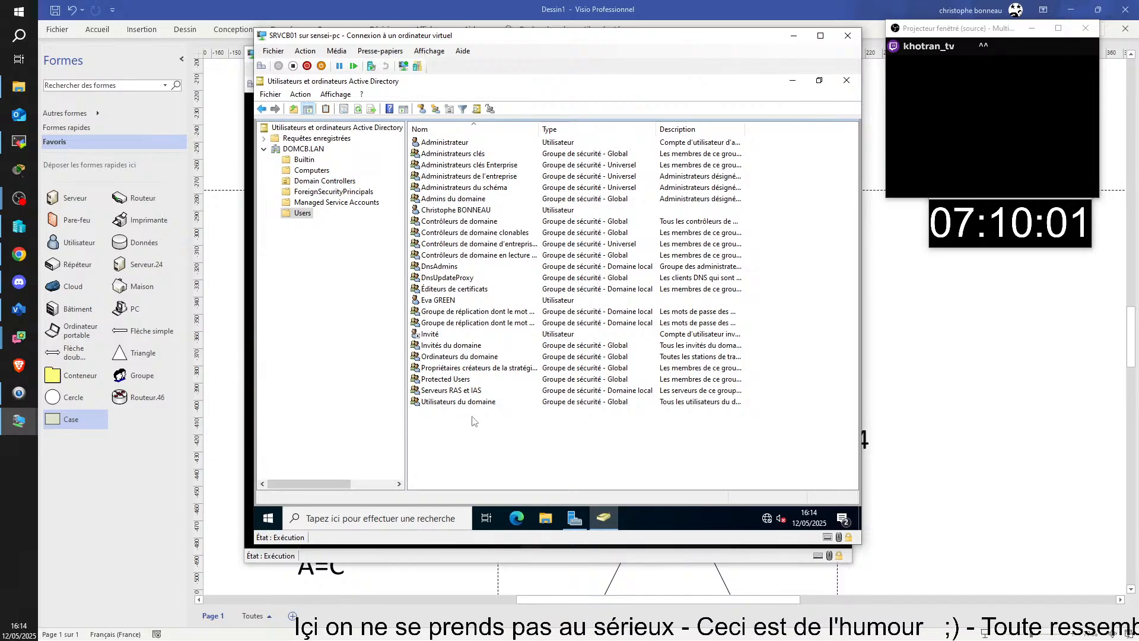
click(466, 300)
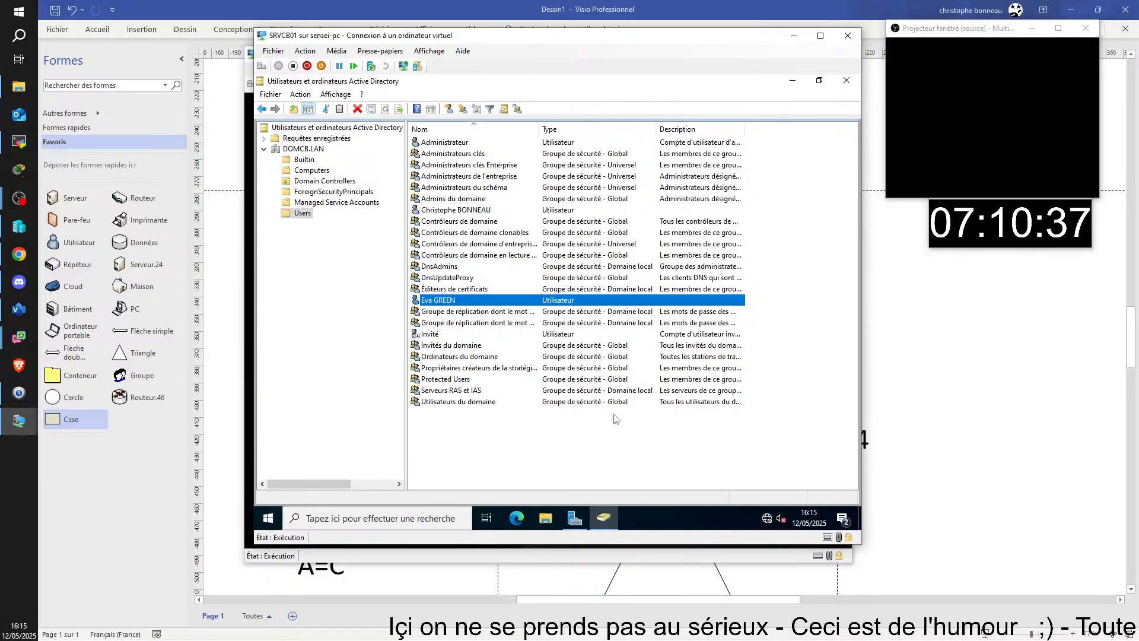
- Rename the test user by inserting 'SUPER-' after the first name and committing to open the rename dialog
key(F2)
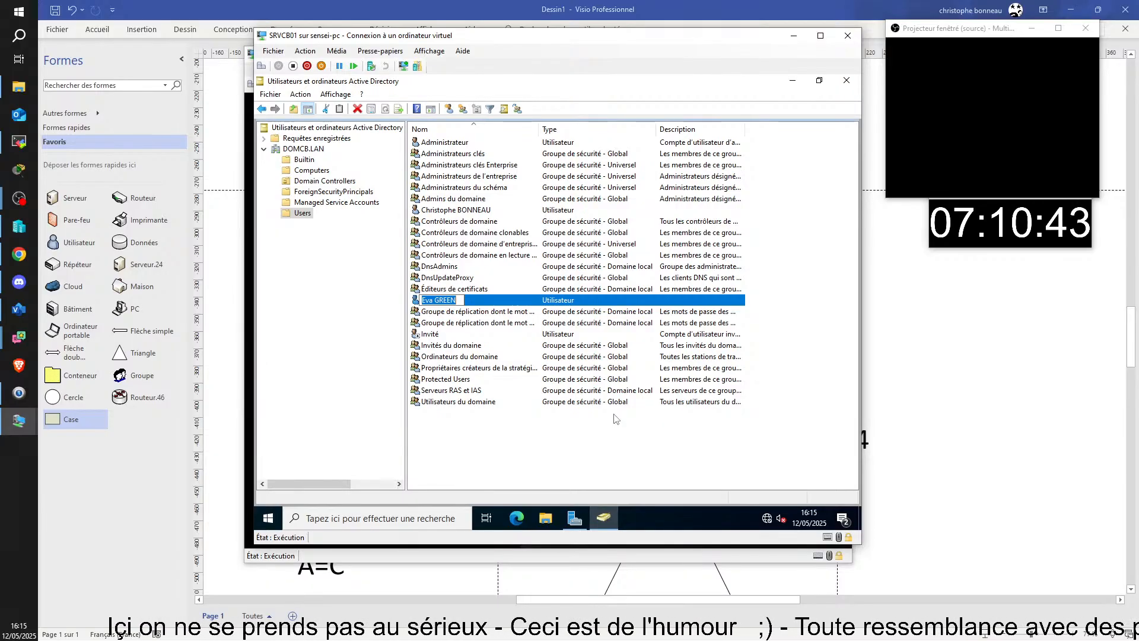
key(Home)
key(Right)
key(Right)
key(Right)
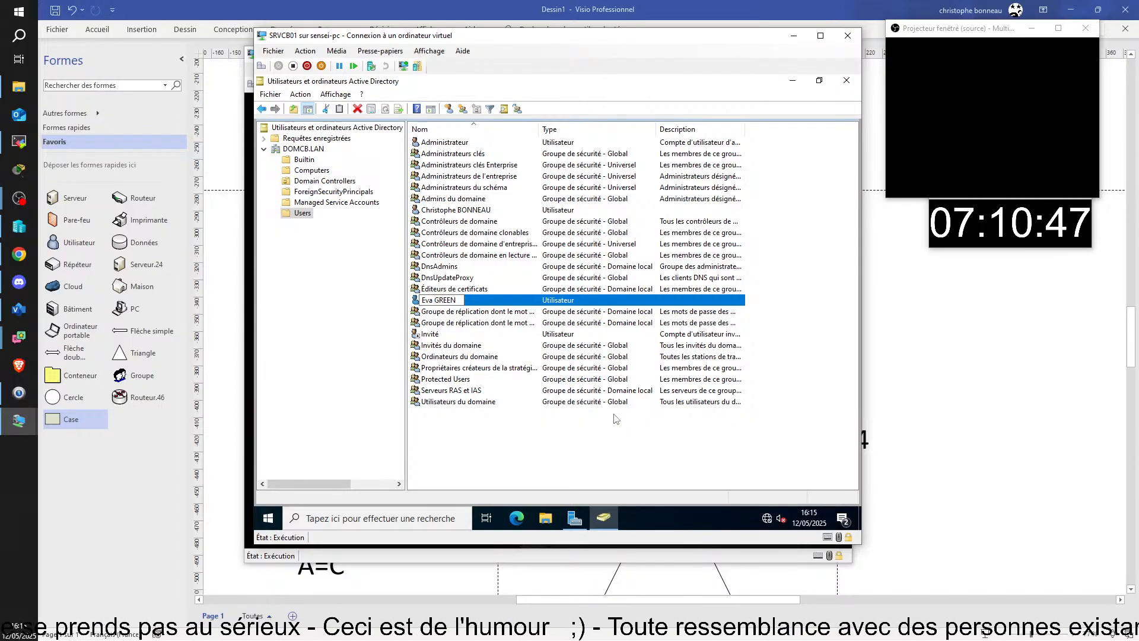
text(SUPER)
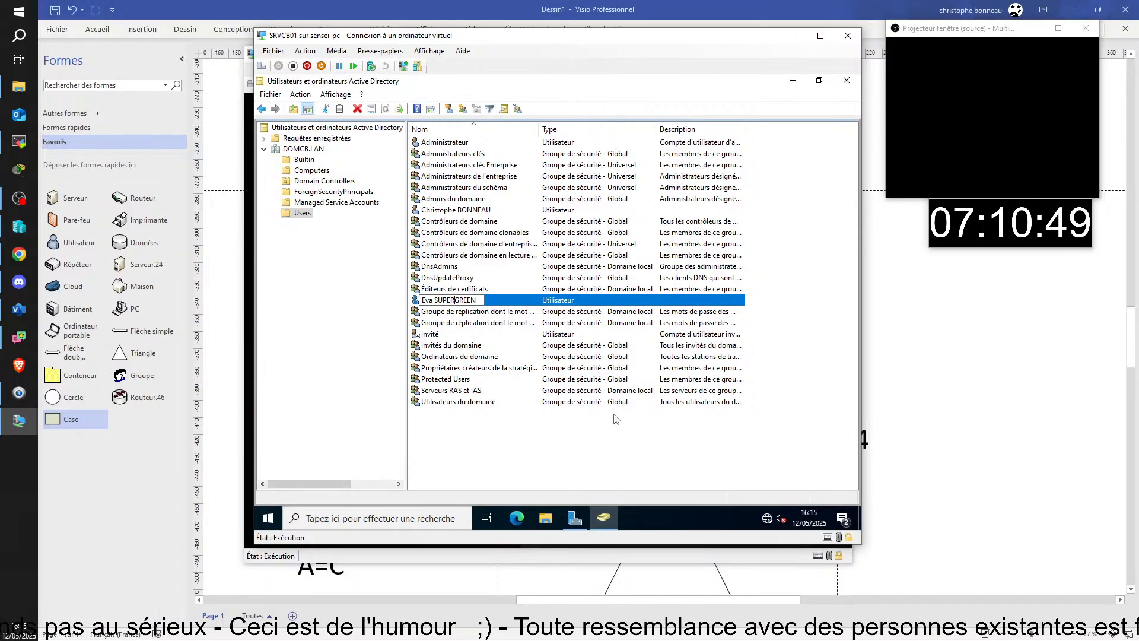
text(-)
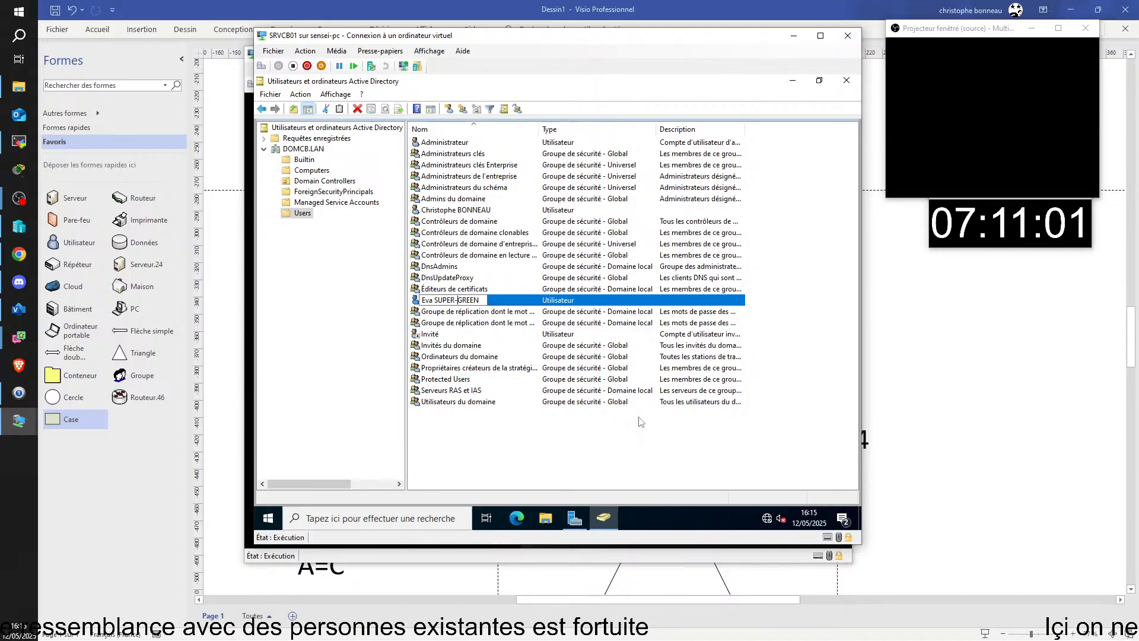
key(Return)
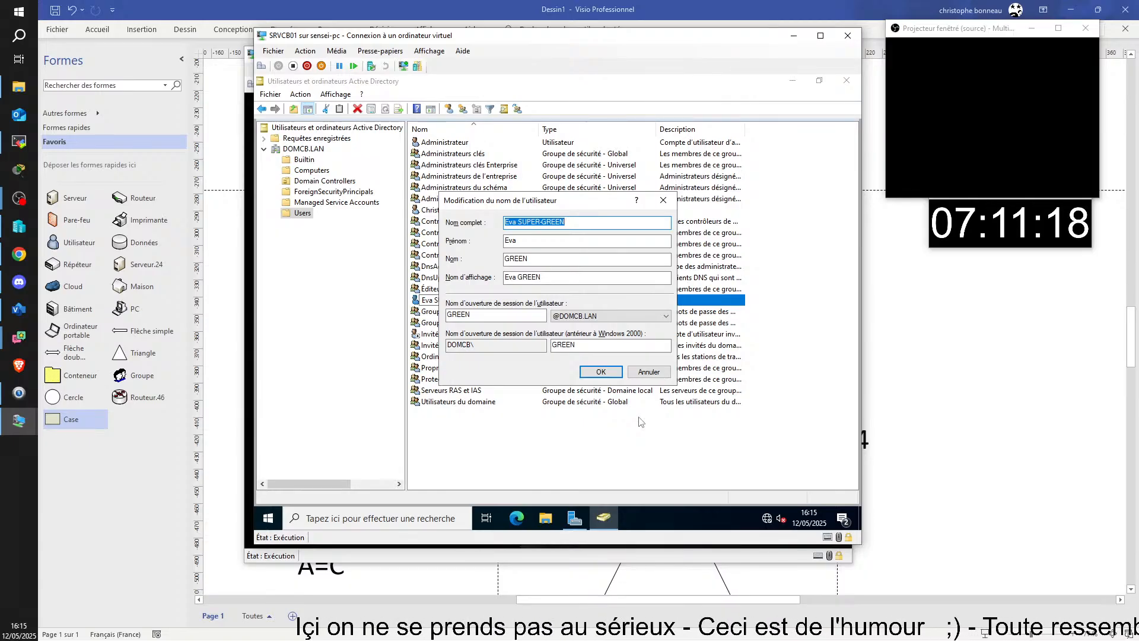
- Copy the SUPER- surname from the full name into the Nom field
click(509, 222)
drag(518, 222, 600, 217)
key(ctrl+c)
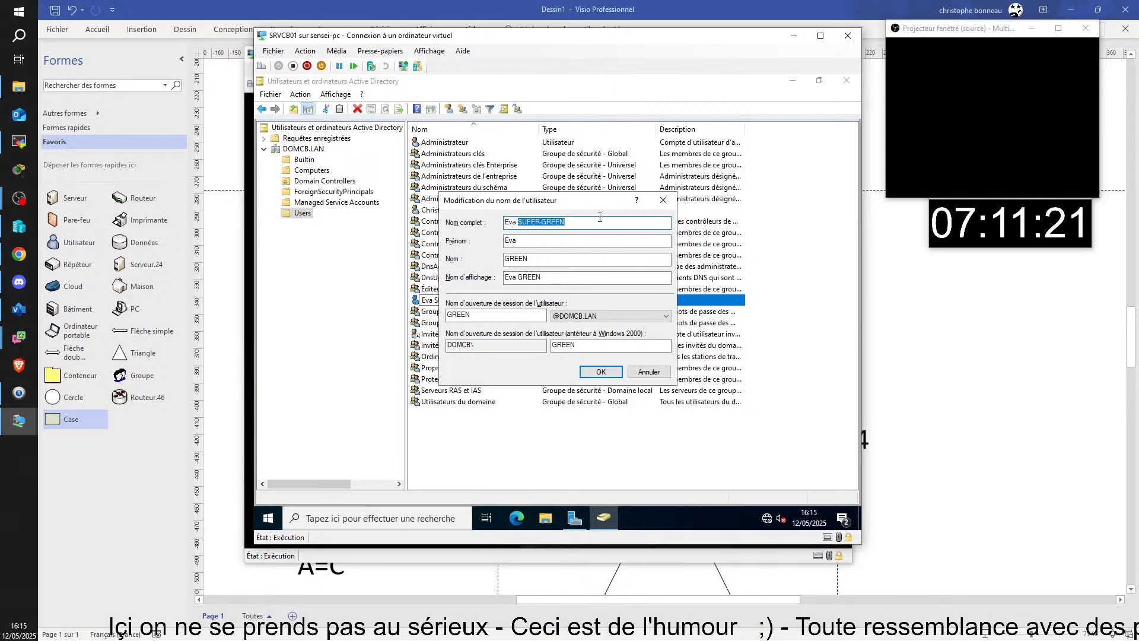
double_click(525, 259)
key(ctrl+v)
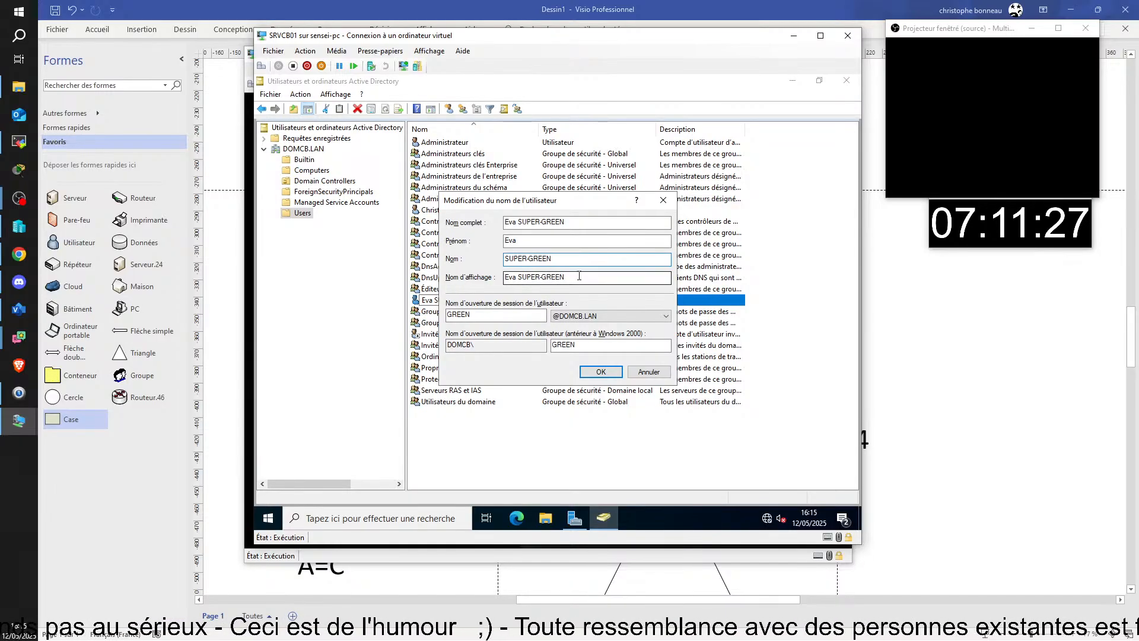
- Paste the new surname into the user logon name, check the pre-Windows 2000 name, and apply with OK
click(458, 317)
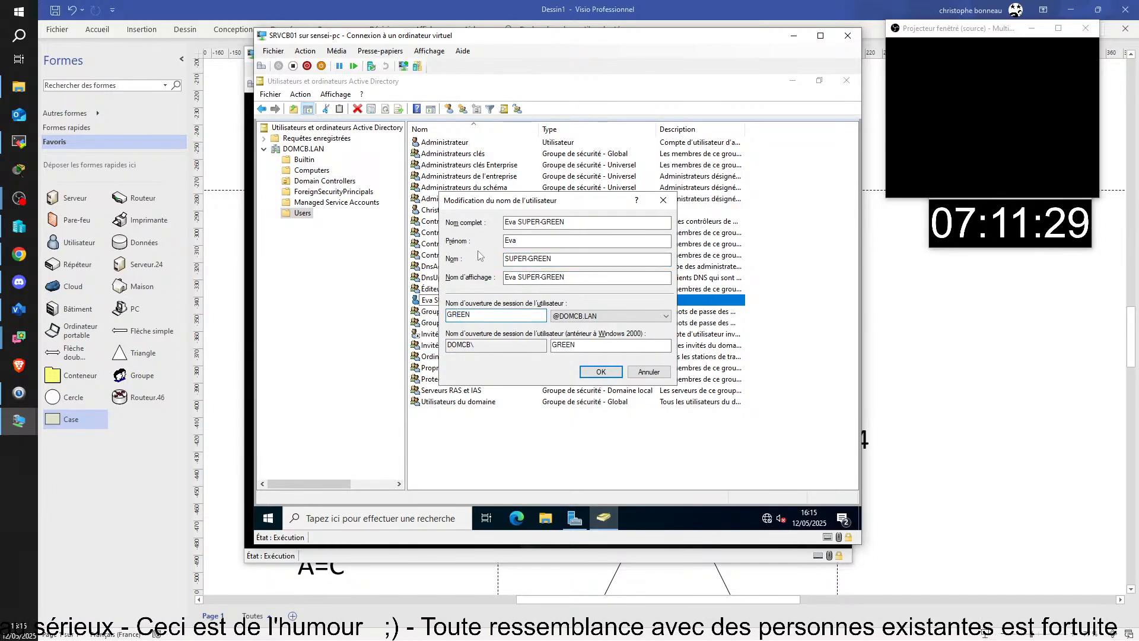
drag(478, 315, 446, 314)
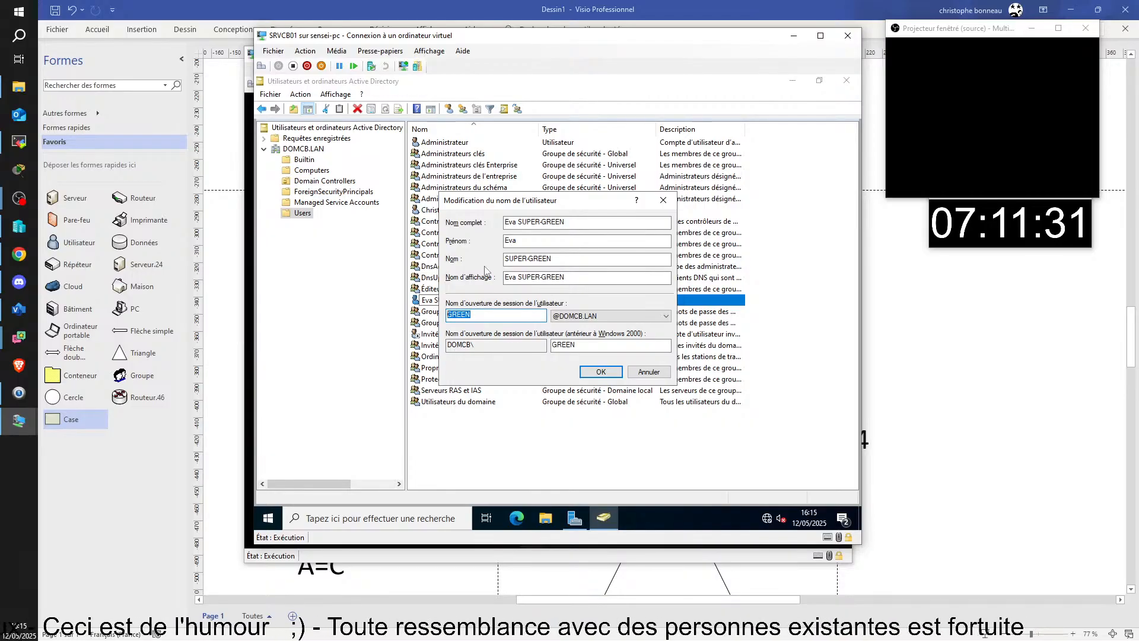
key(ctrl+v)
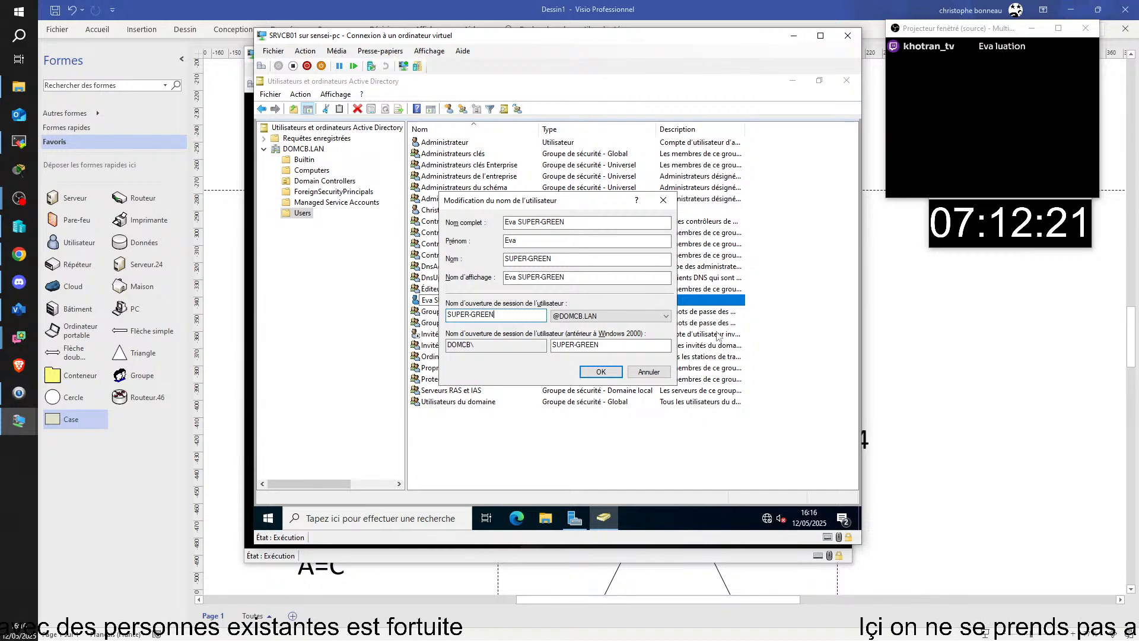
click(609, 350)
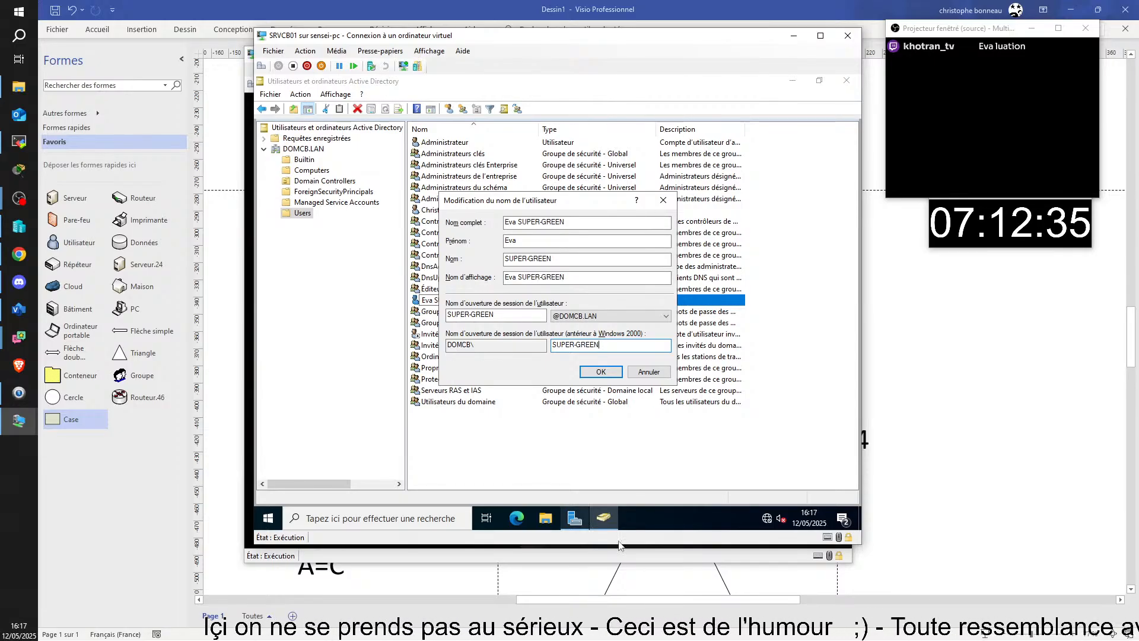
click(597, 372)
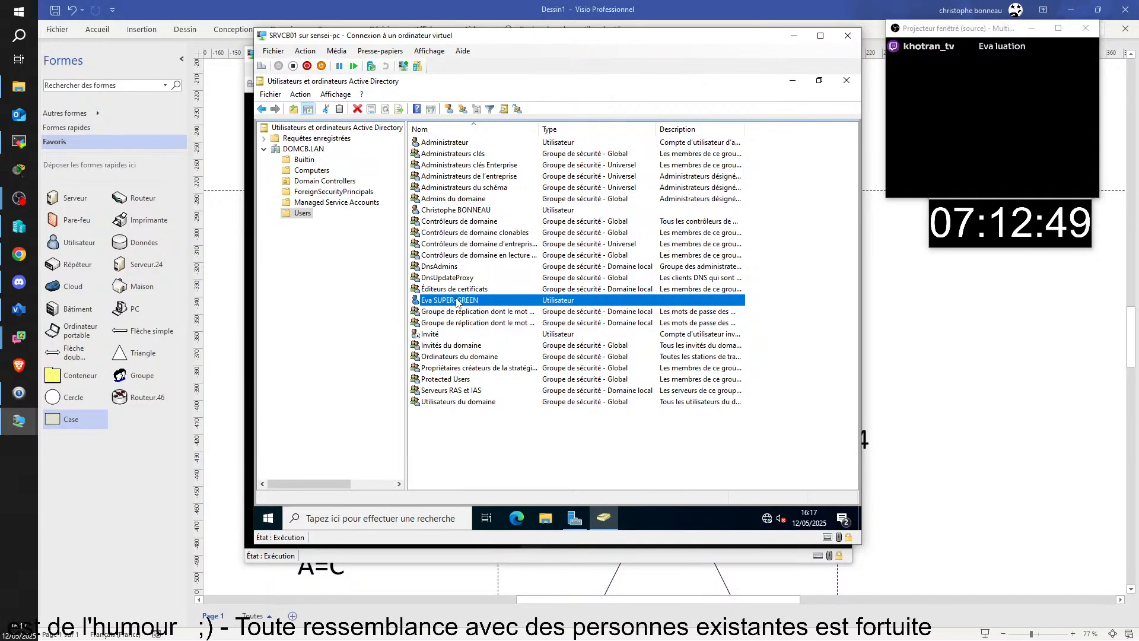
- Review the renamed user's Profil and Compte tabs, checking both logon names, then cancel with Annuler
double_click(457, 302)
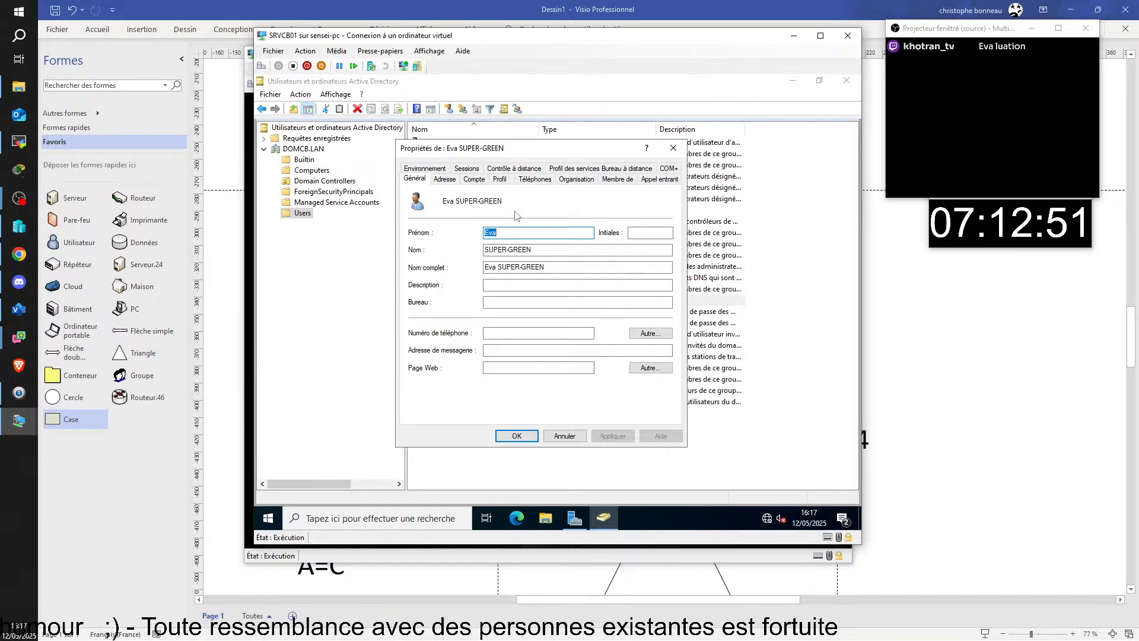
click(500, 179)
click(475, 179)
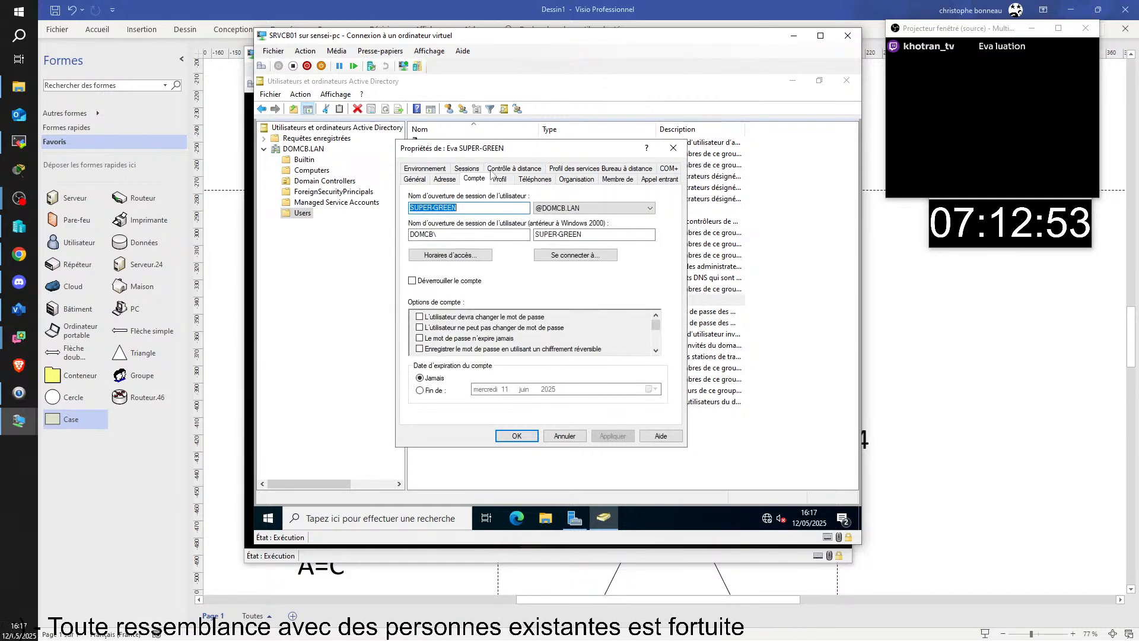
click(635, 235)
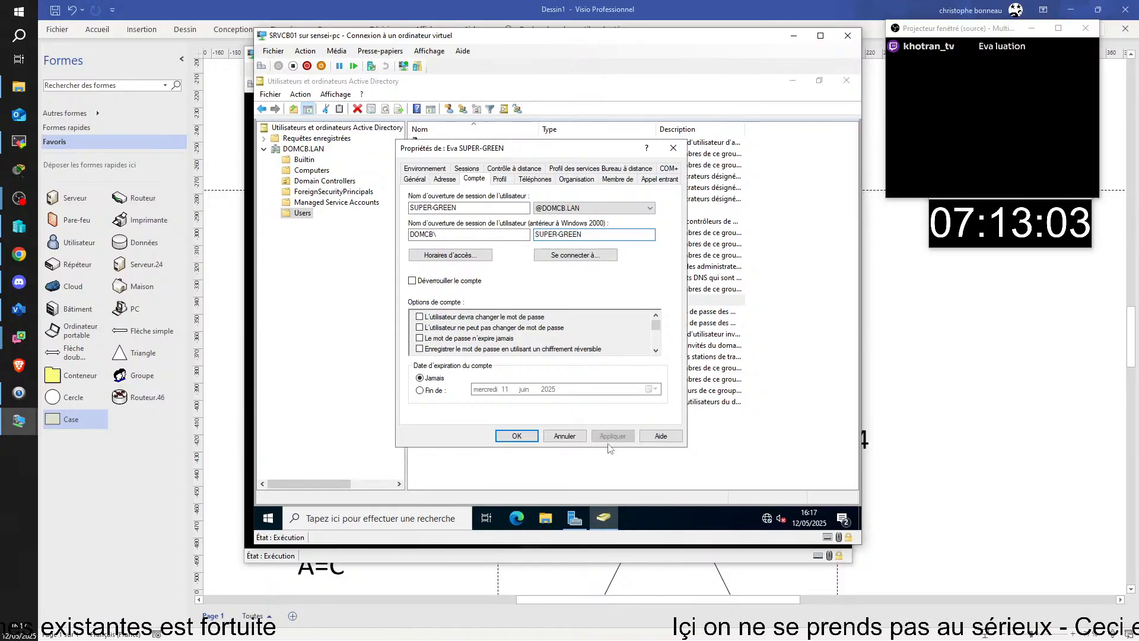
click(568, 437)
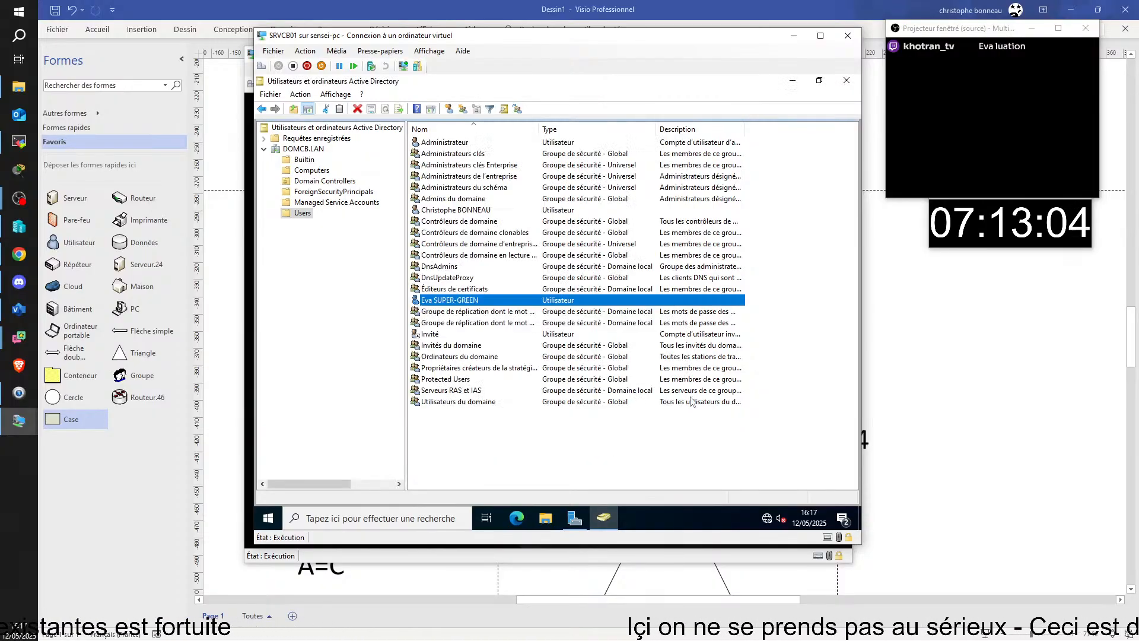
- Deselect the user list and drag the SRVCB01 console to the lower right to reveal CLICB01
click(530, 439)
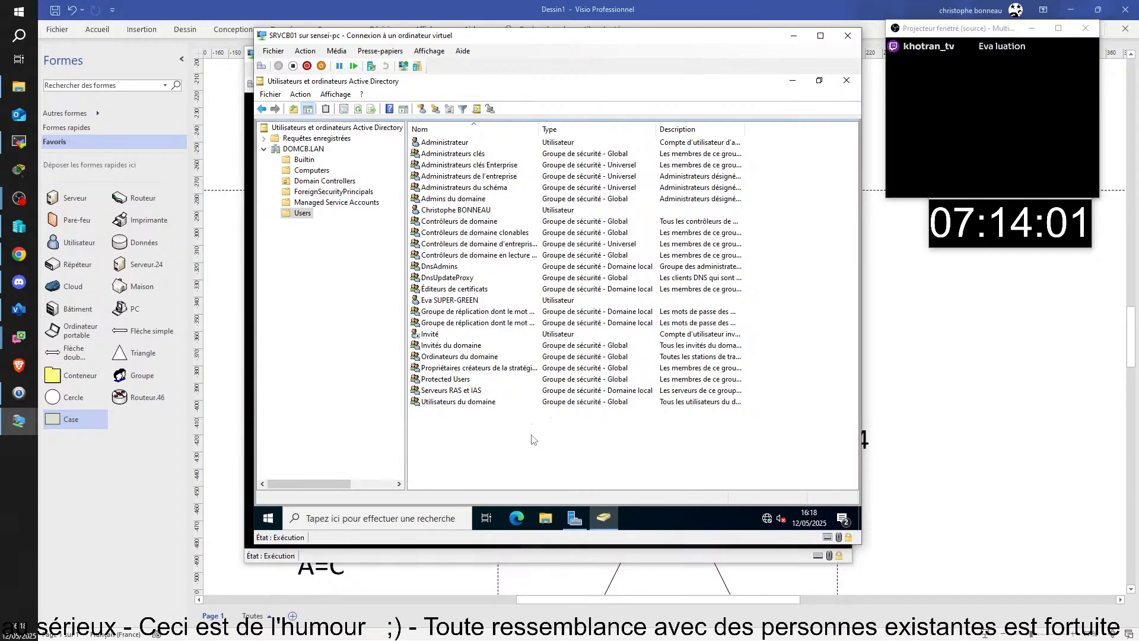
drag(550, 41, 804, 120)
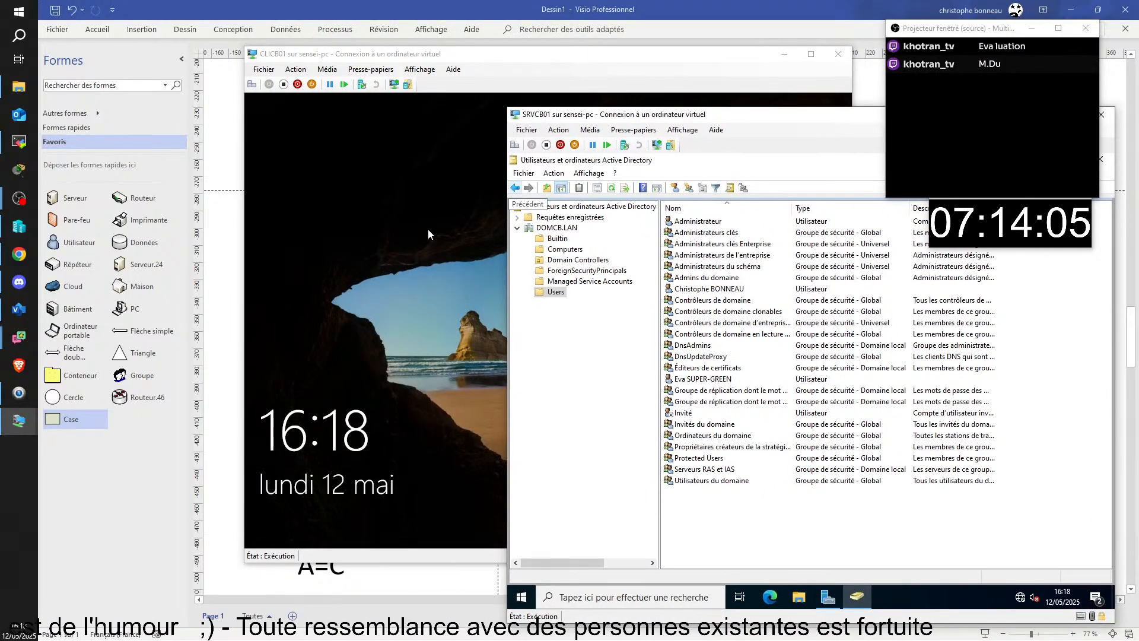
- On CLICB01, sign in as Autre utilisateur with the renamed SUPER- logon name and its password
click(447, 213)
drag(569, 54, 443, 44)
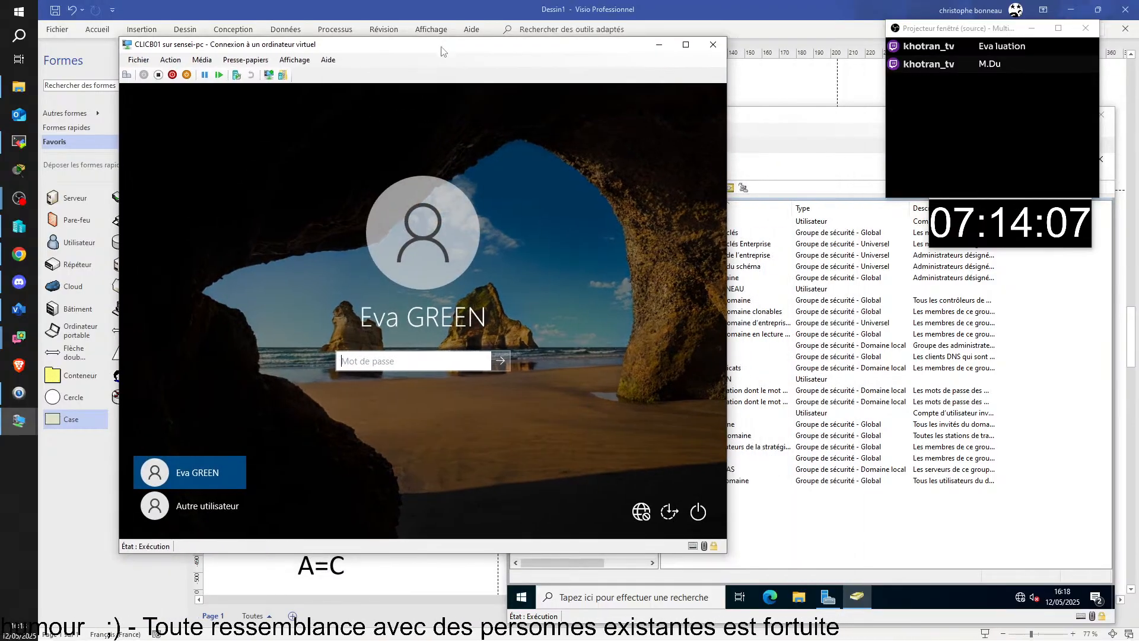
click(200, 512)
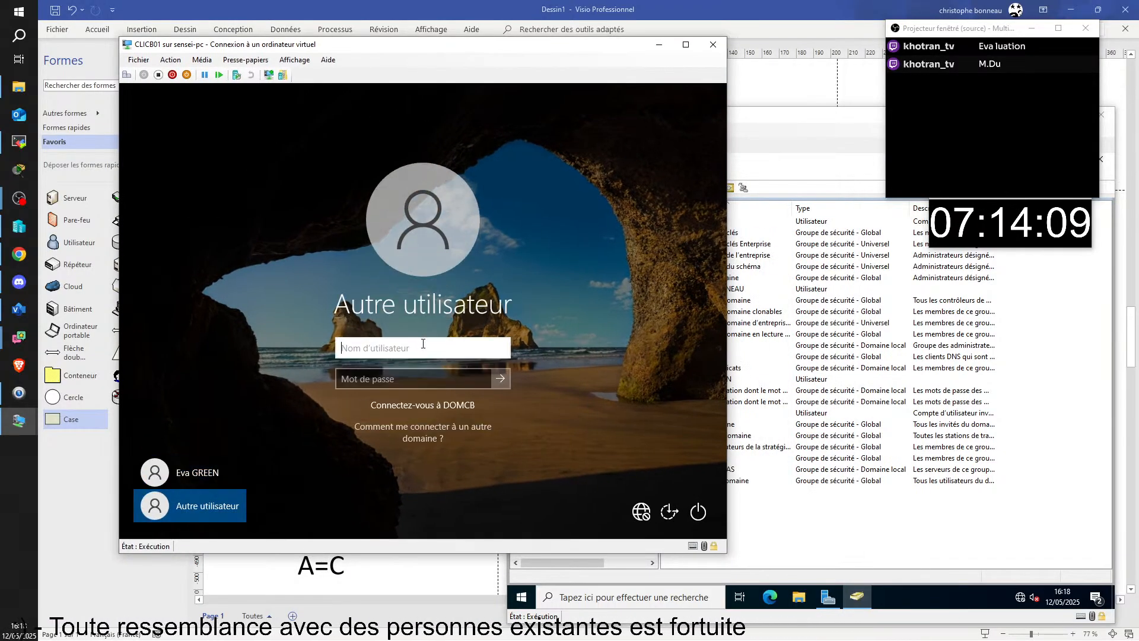
text(super-)
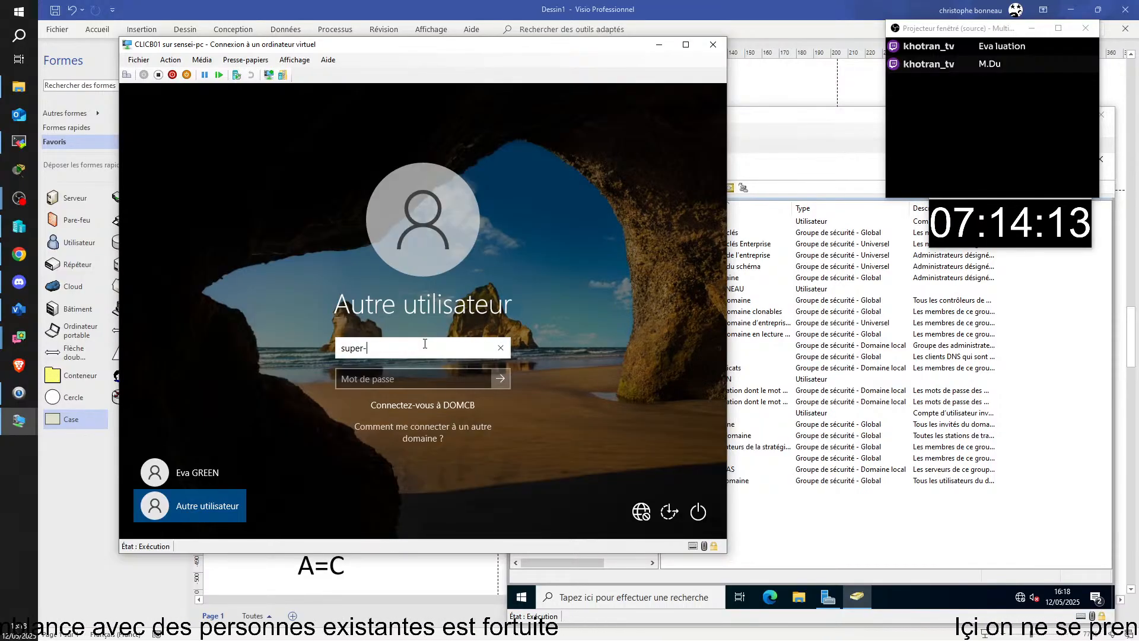
text(green)
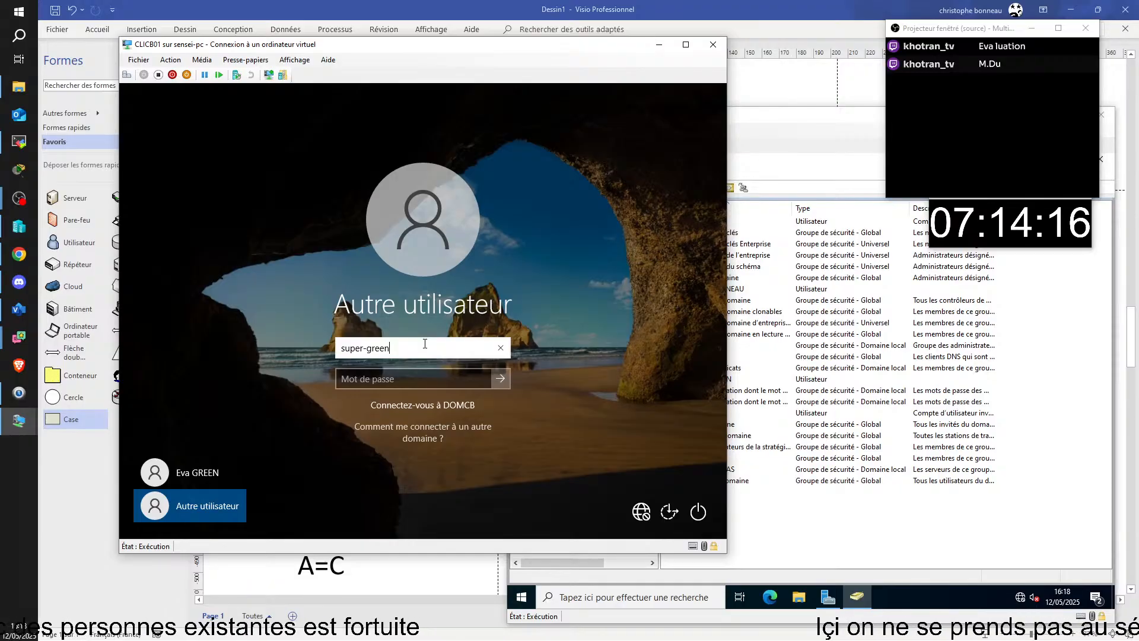
key(Tab)
text(••••••••)
key(Return)
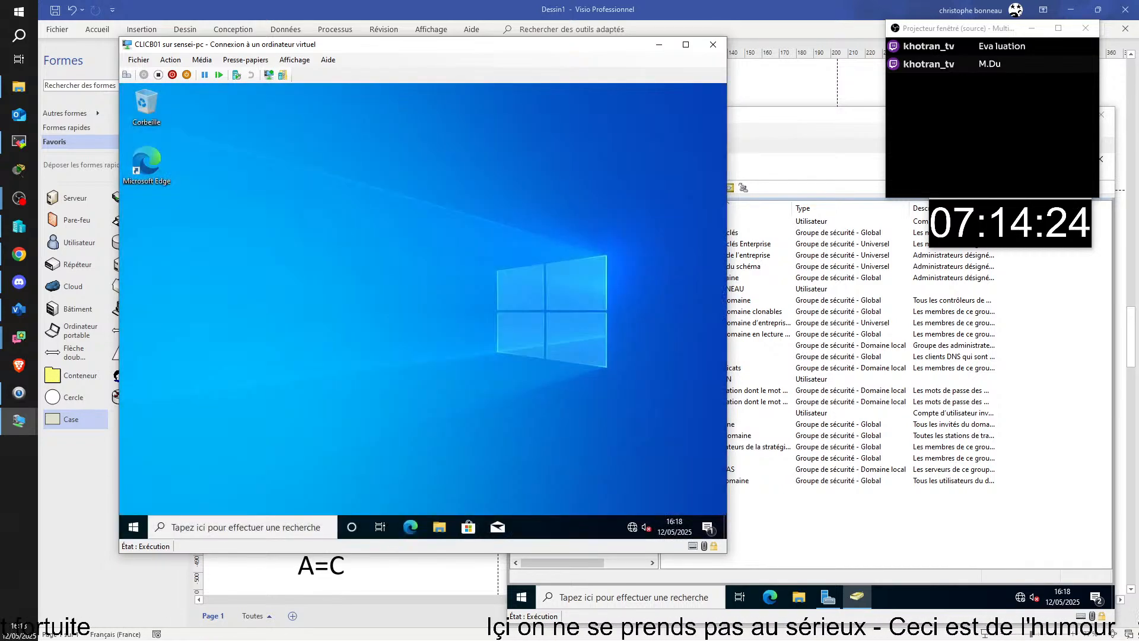
click(133, 527)
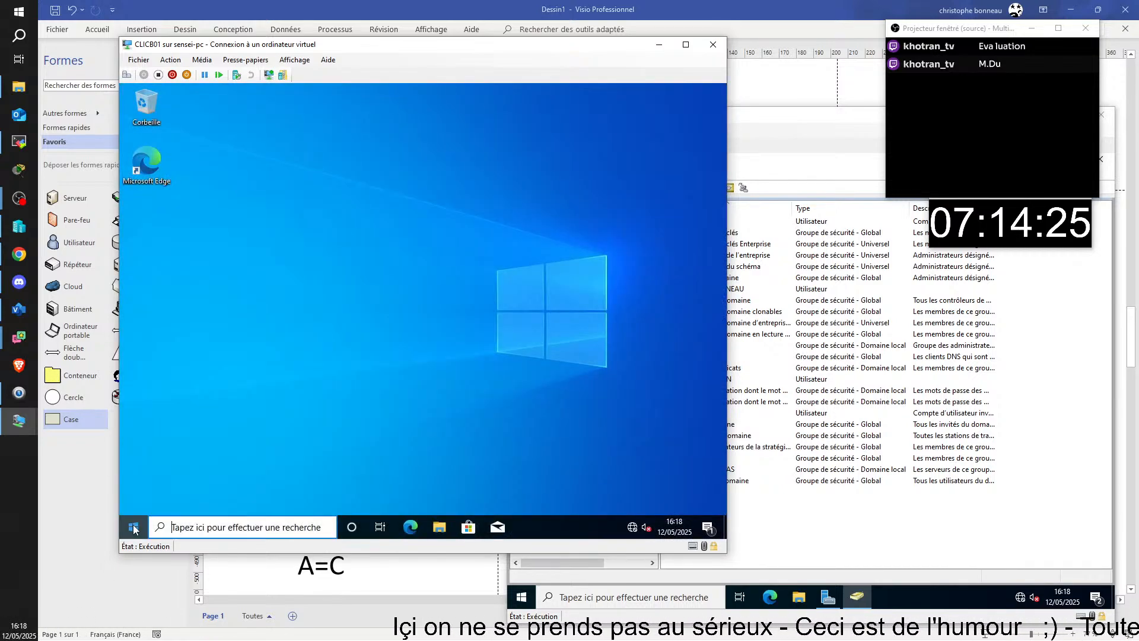
mouse_move(132, 388)
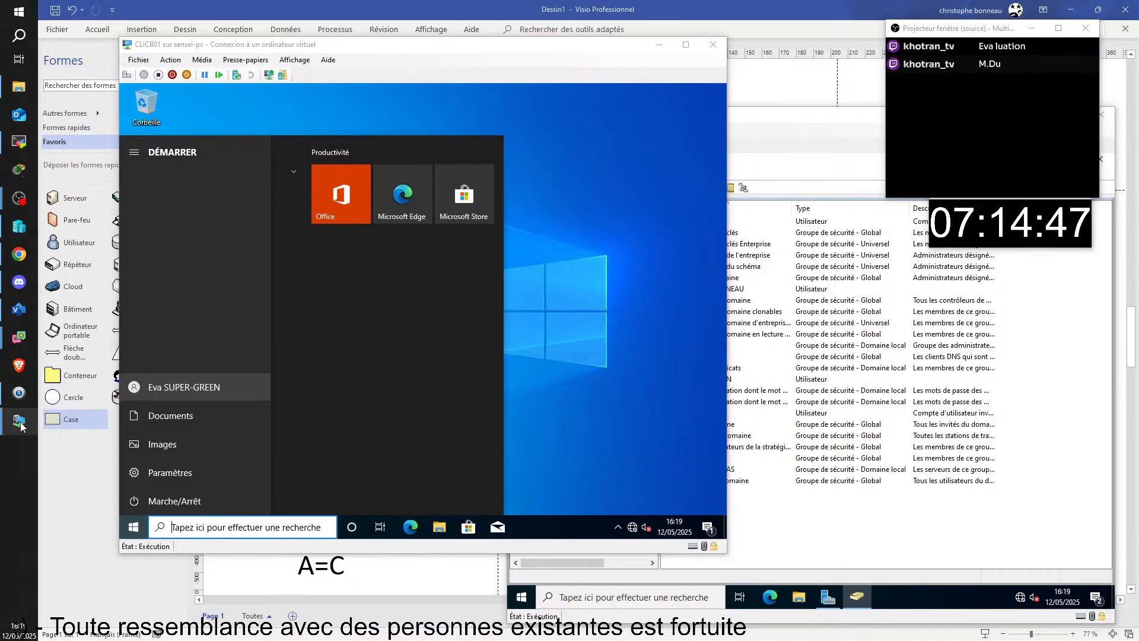
mouse_move(19, 424)
click(100, 517)
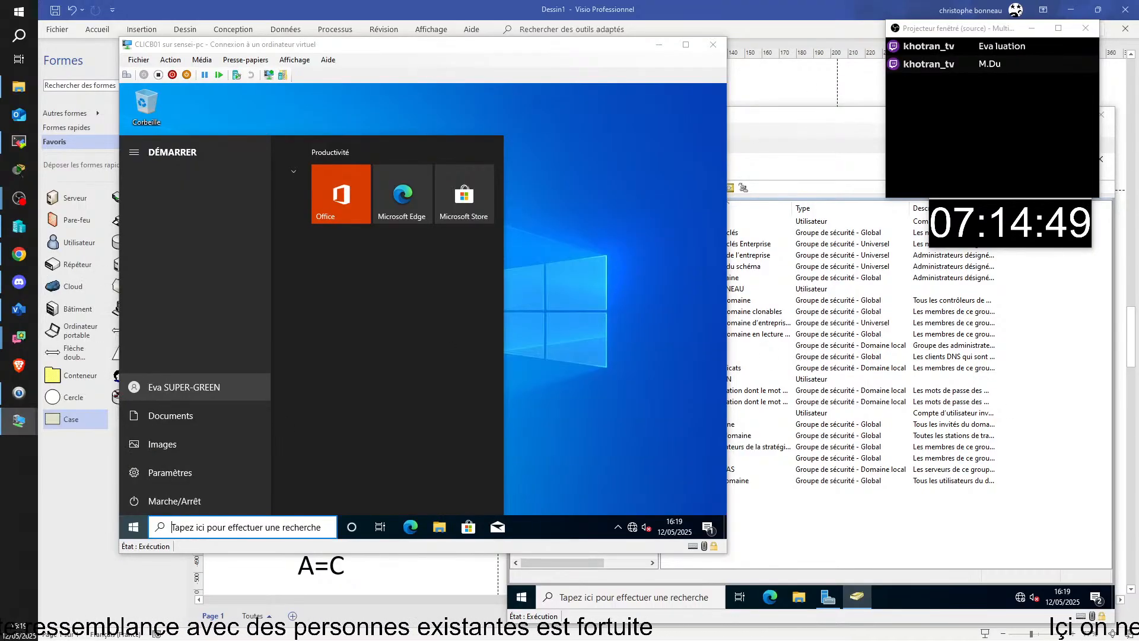
drag(1136, 132, 537, 618)
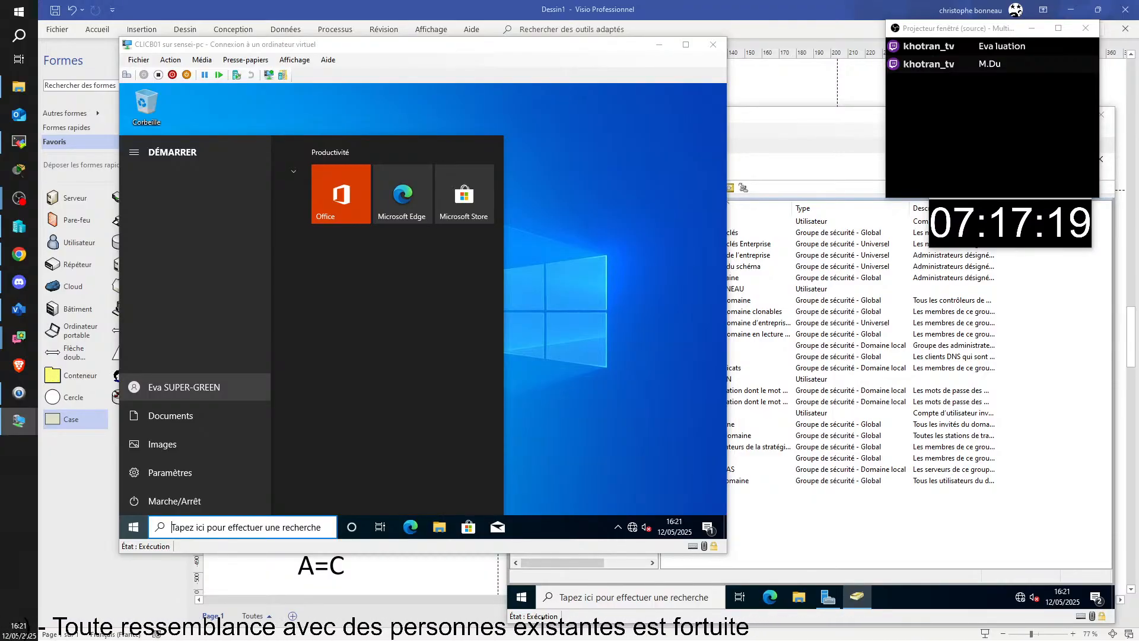
click(518, 342)
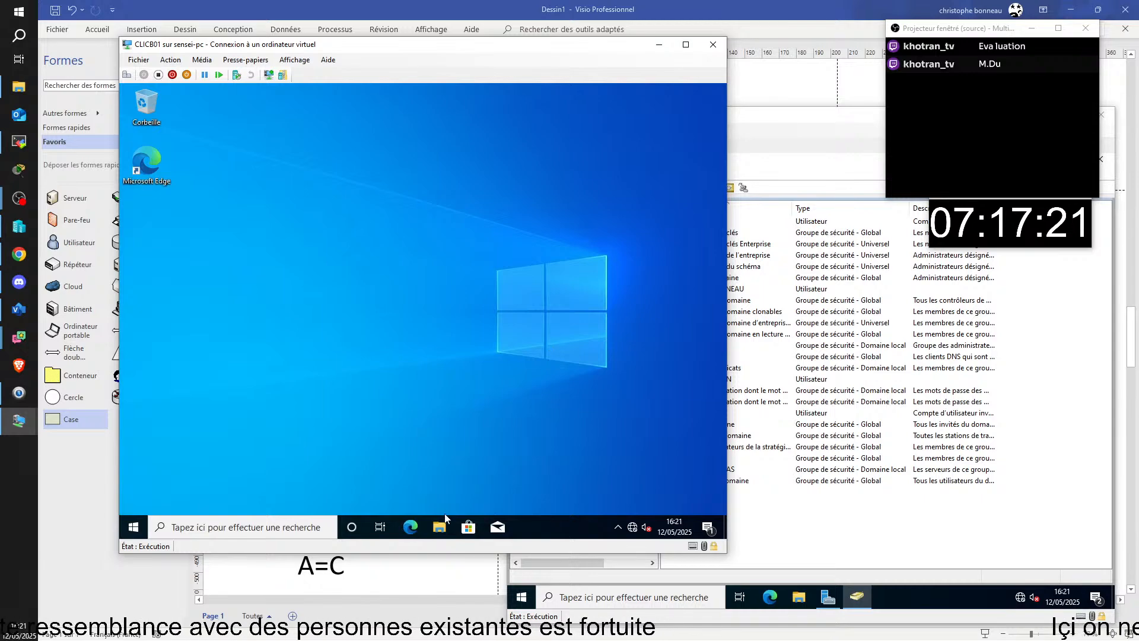
- Open File Explorer and browse Ce PC > Disque local (C:) > Utilisateurs
key(super+e)
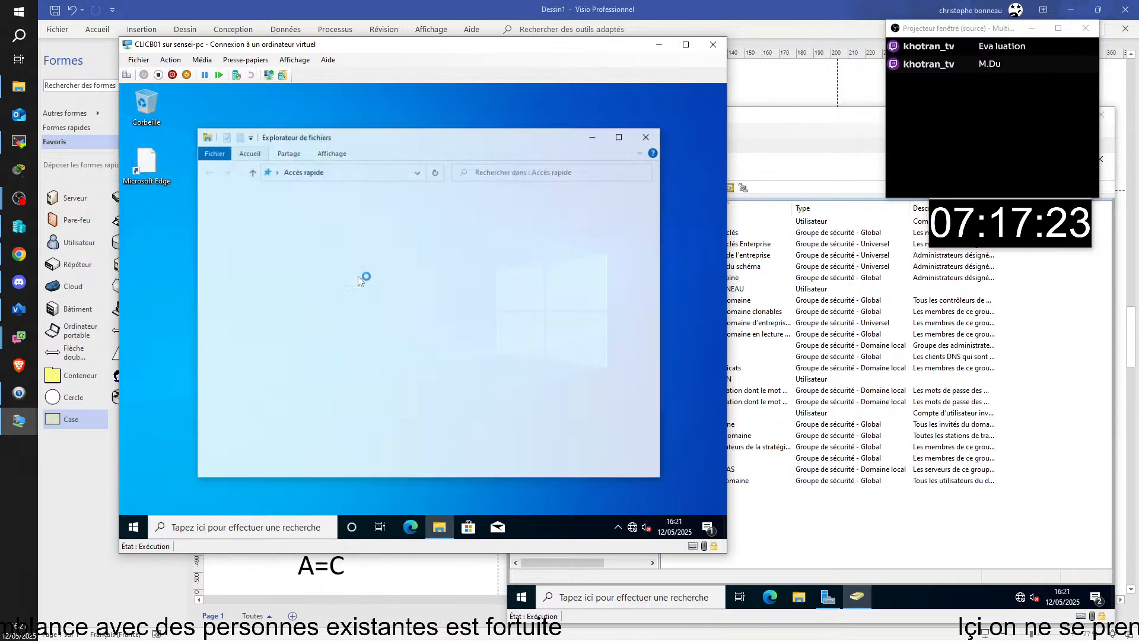
click(229, 326)
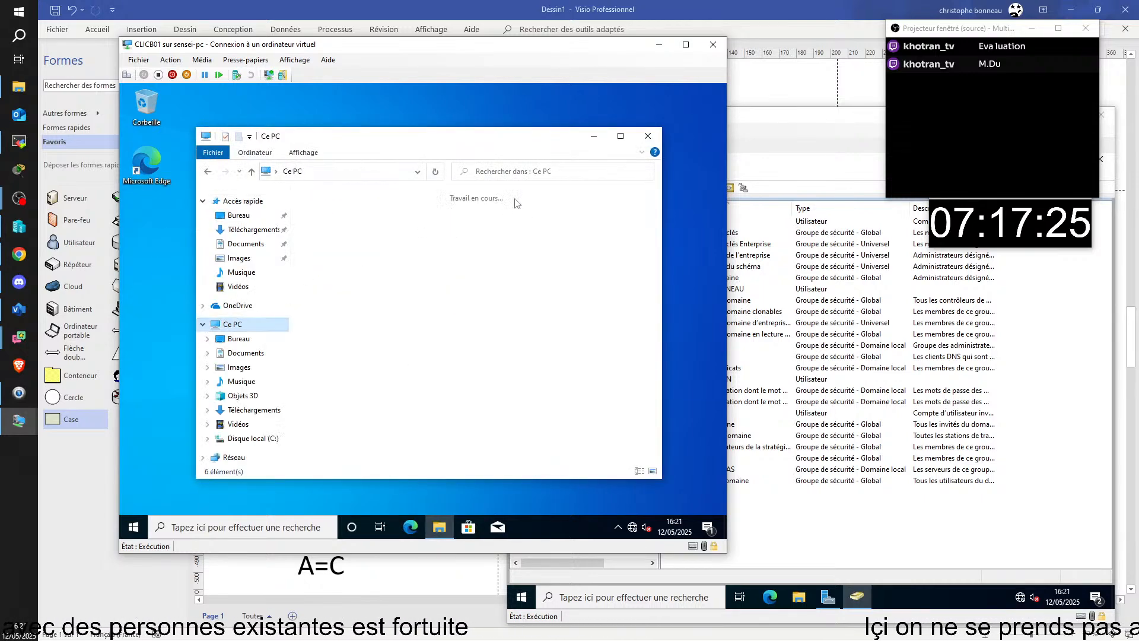
double_click(538, 371)
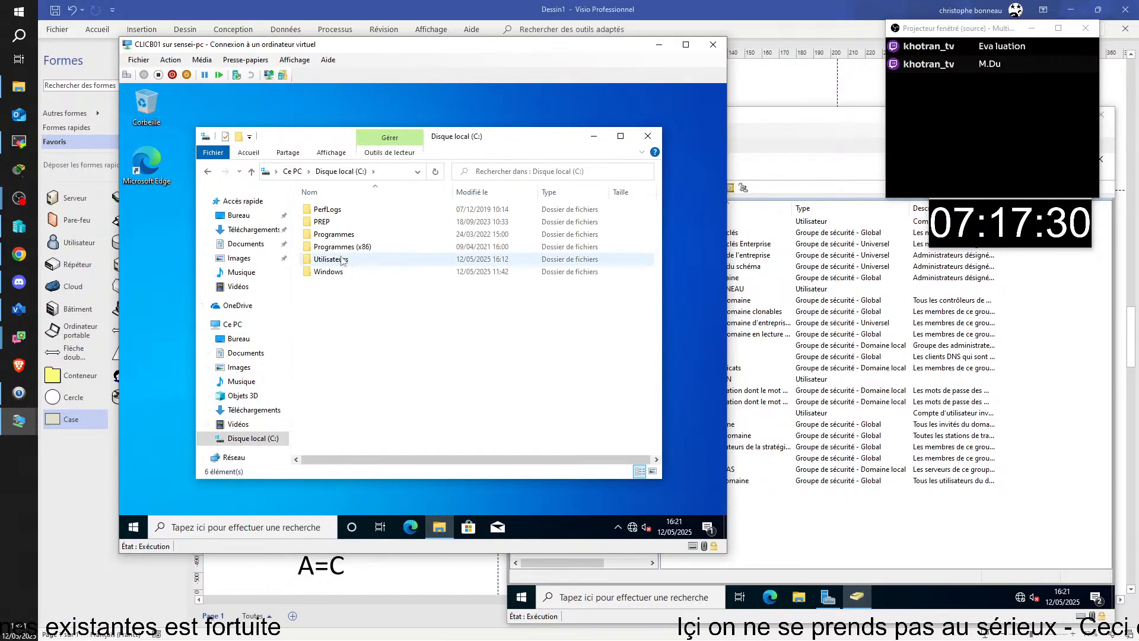
double_click(329, 260)
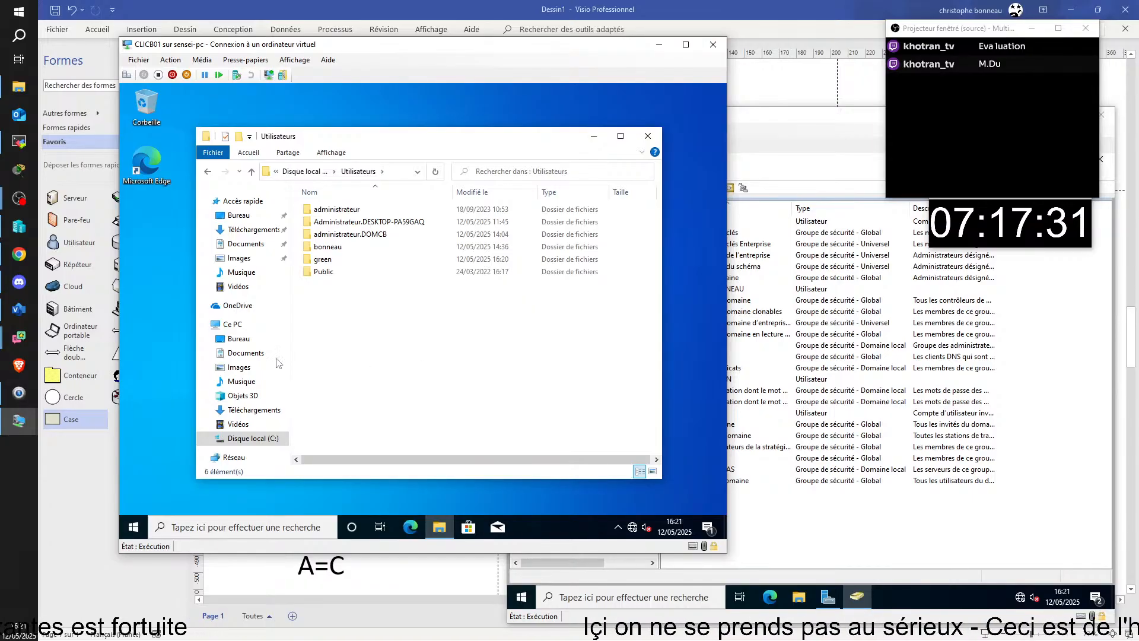
- Move the Utilisateurs window to the lower right and bring up the Start menu
click(134, 527)
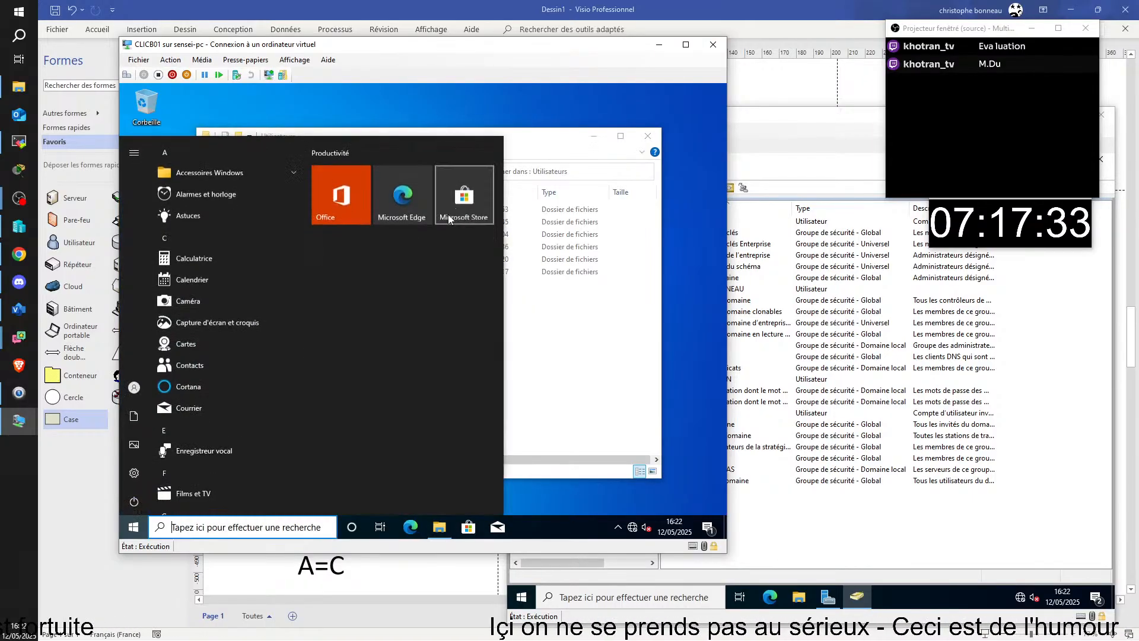
click(567, 382)
drag(330, 144, 590, 239)
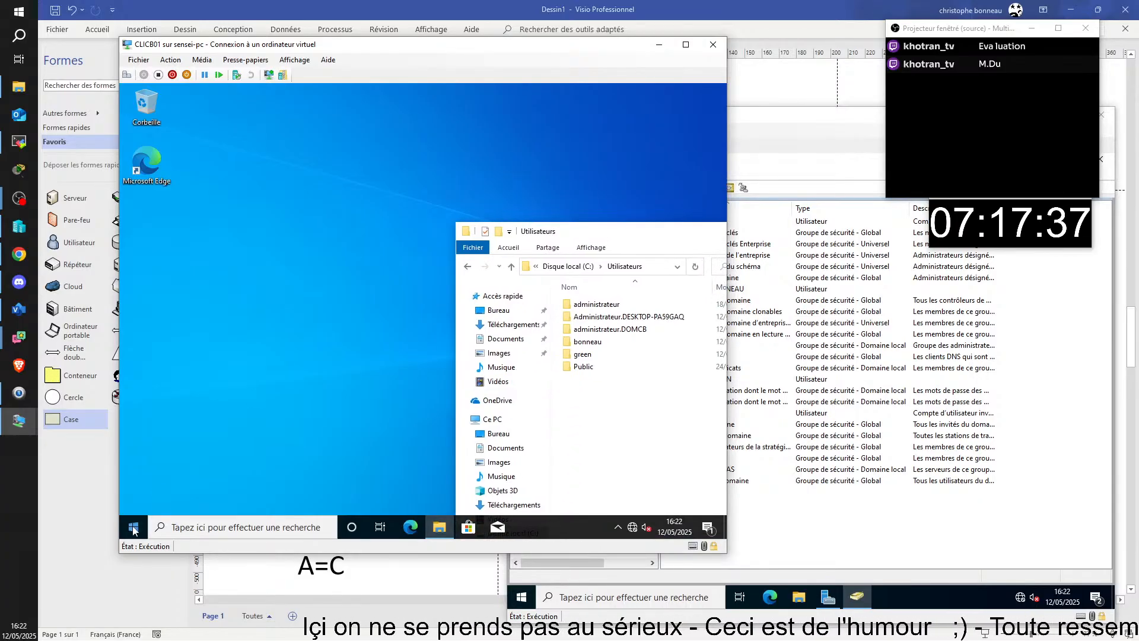
click(134, 527)
- View the signed-in account's options in the Start menu, then return to the Utilisateurs folder
click(140, 387)
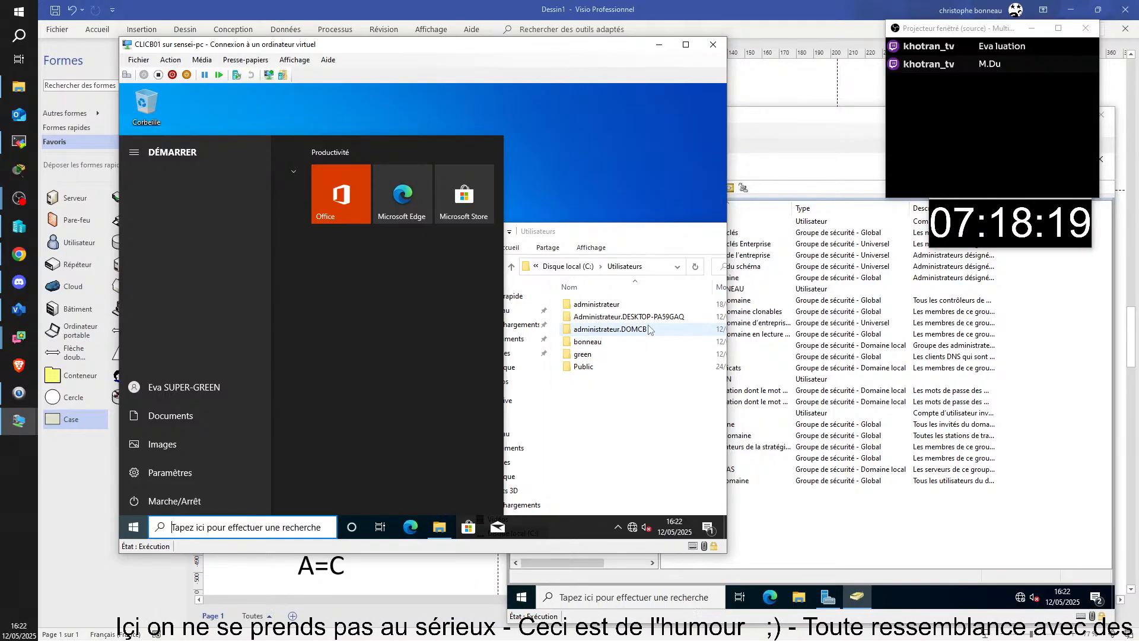
click(623, 359)
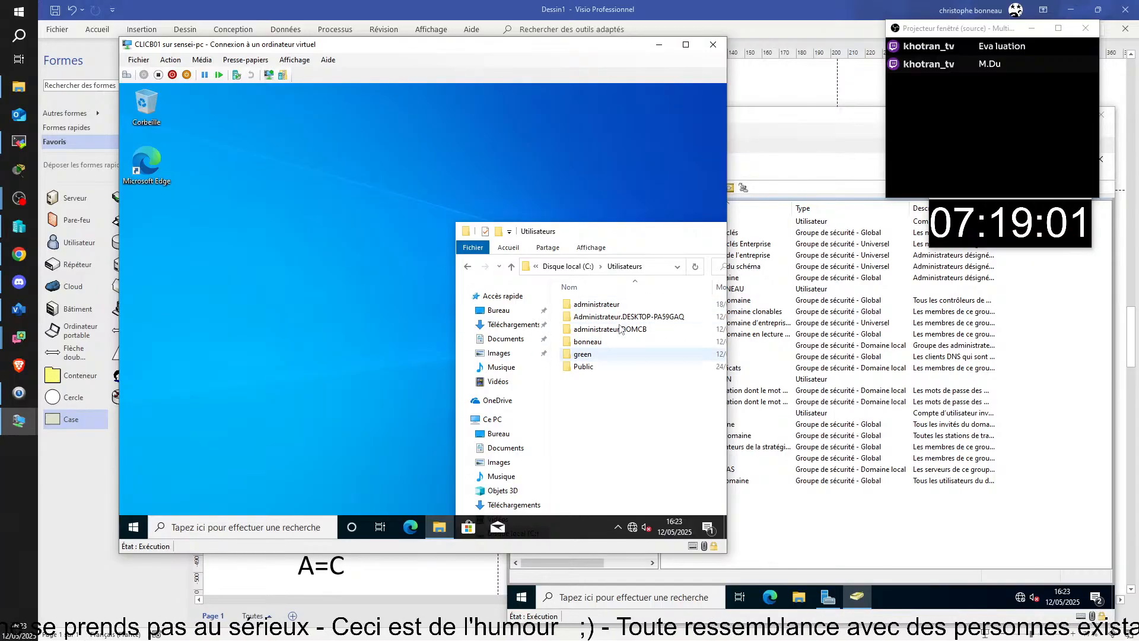
click(126, 533)
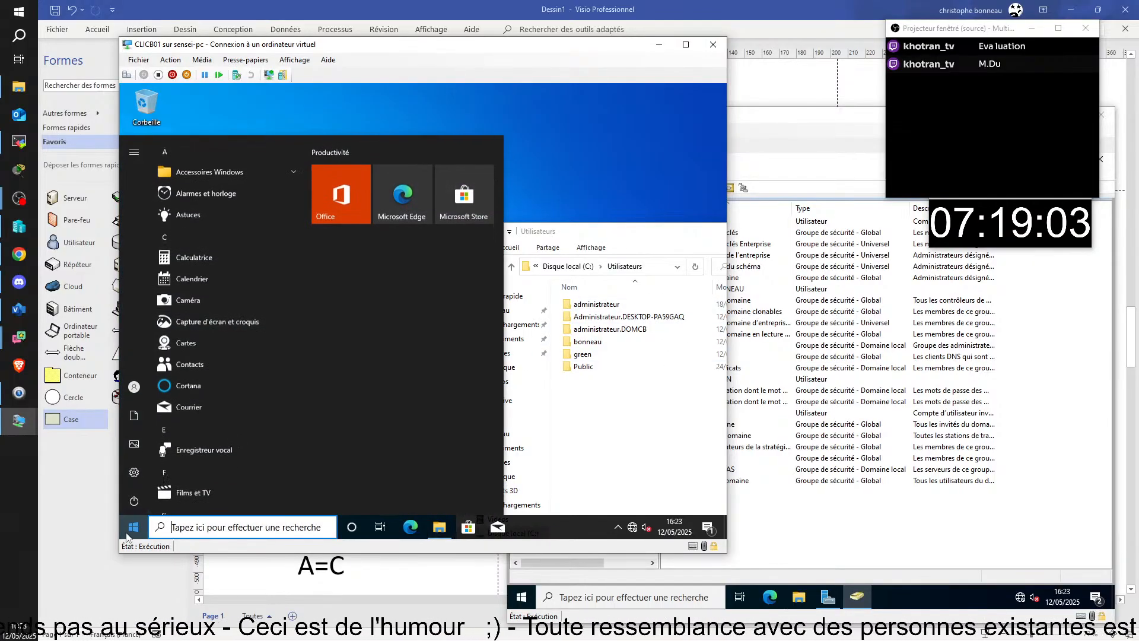
click(130, 391)
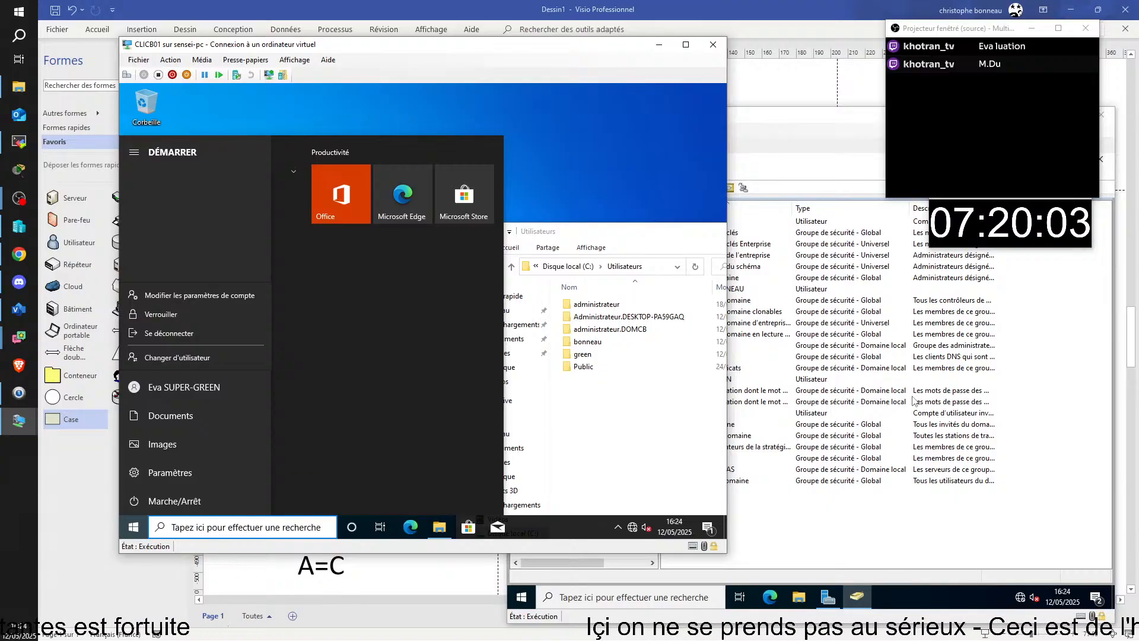
key(Escape)
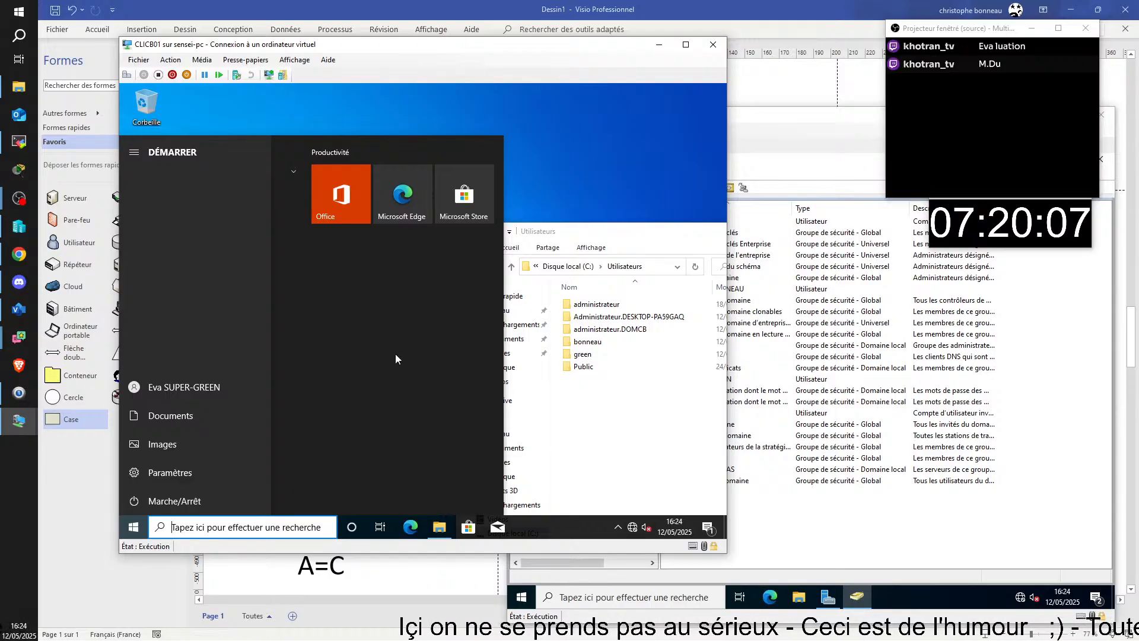
click(542, 153)
- Rename the user account in the console, deleting the SUPER- prefix from its full name
click(834, 546)
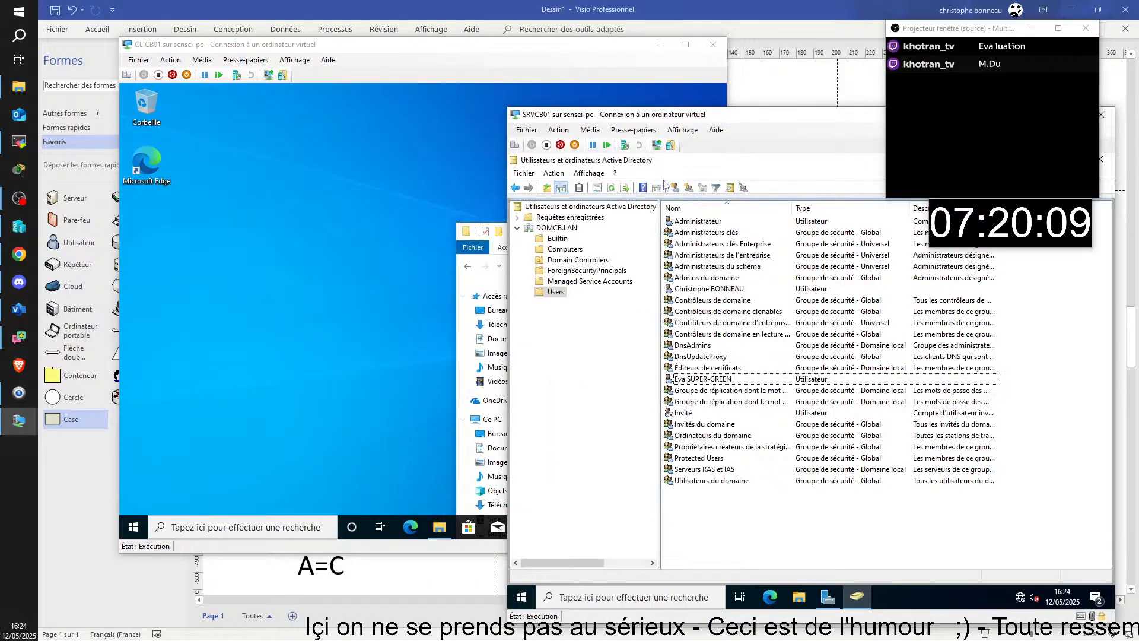
drag(778, 109, 508, 67)
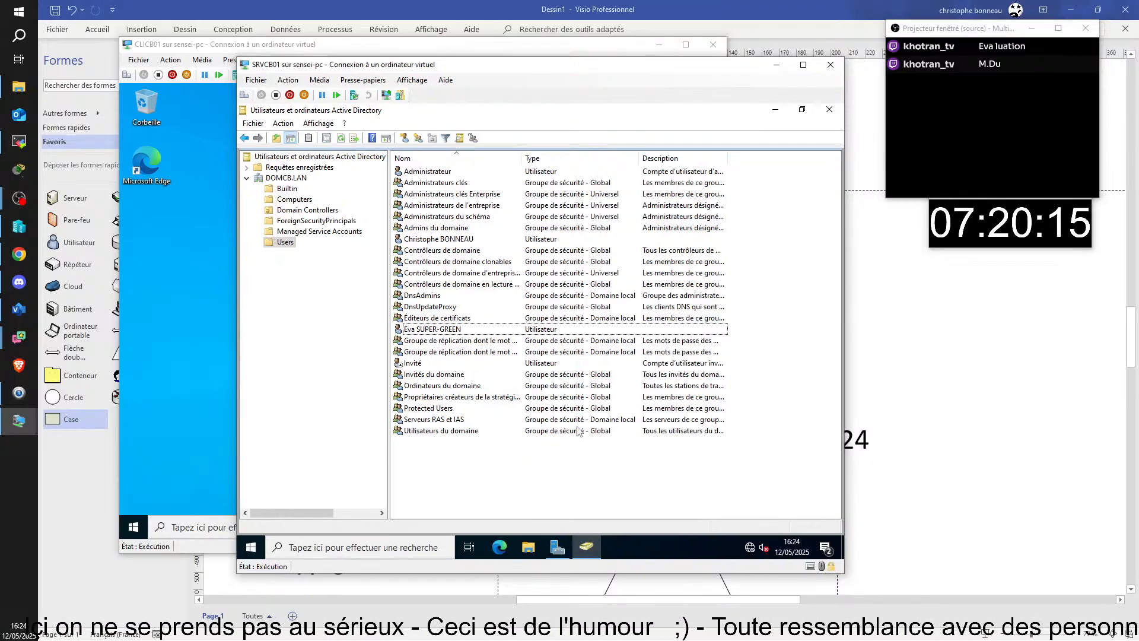
click(430, 329)
key(F2)
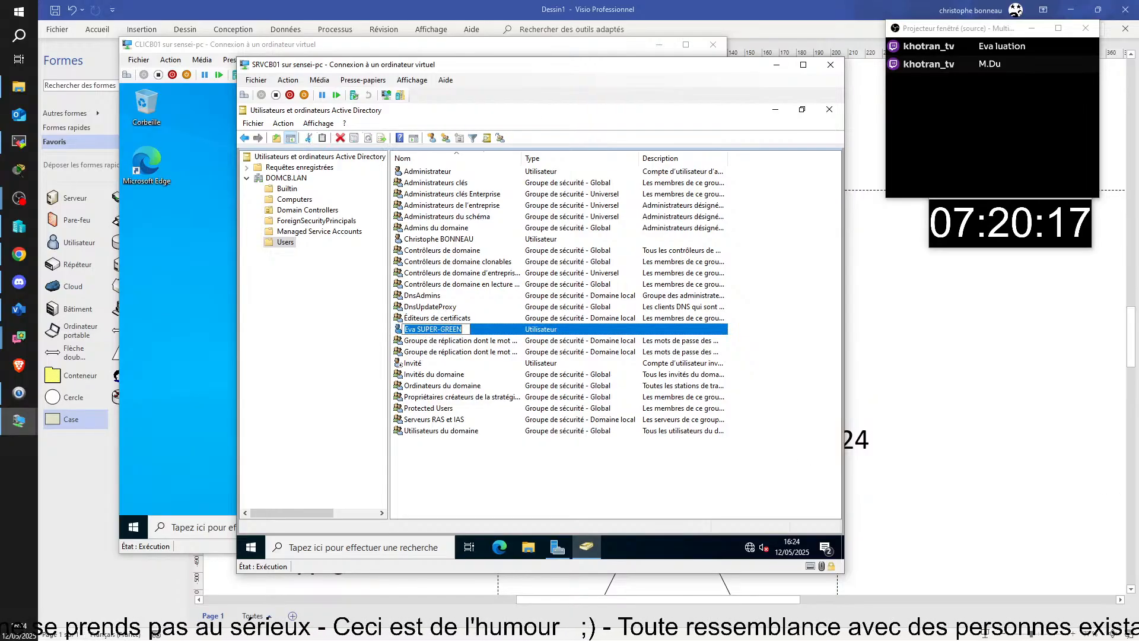
click(450, 329)
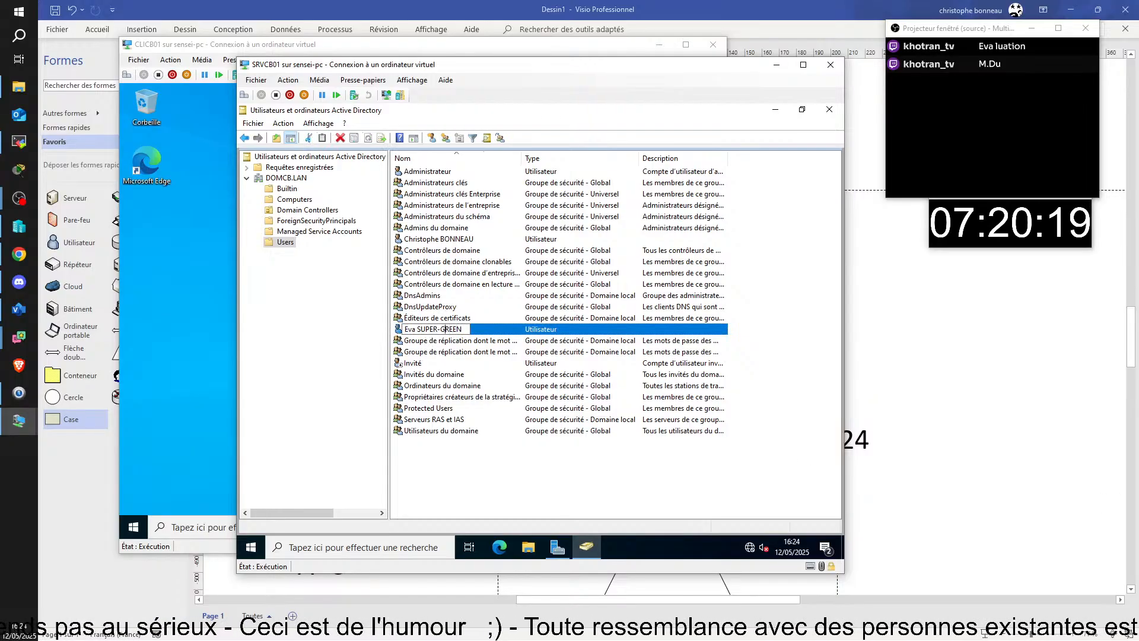
key(BackSpace)
key(BackSpace)
key(BackSpace)
key(BackSpace)
key(BackSpace)
key(BackSpace)
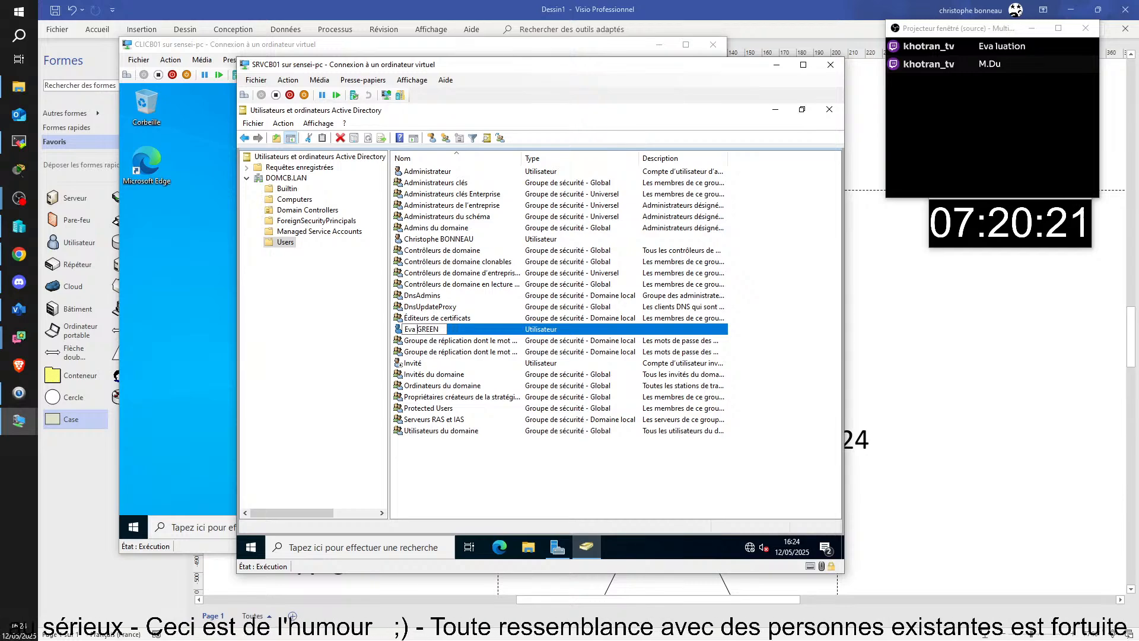
key(Return)
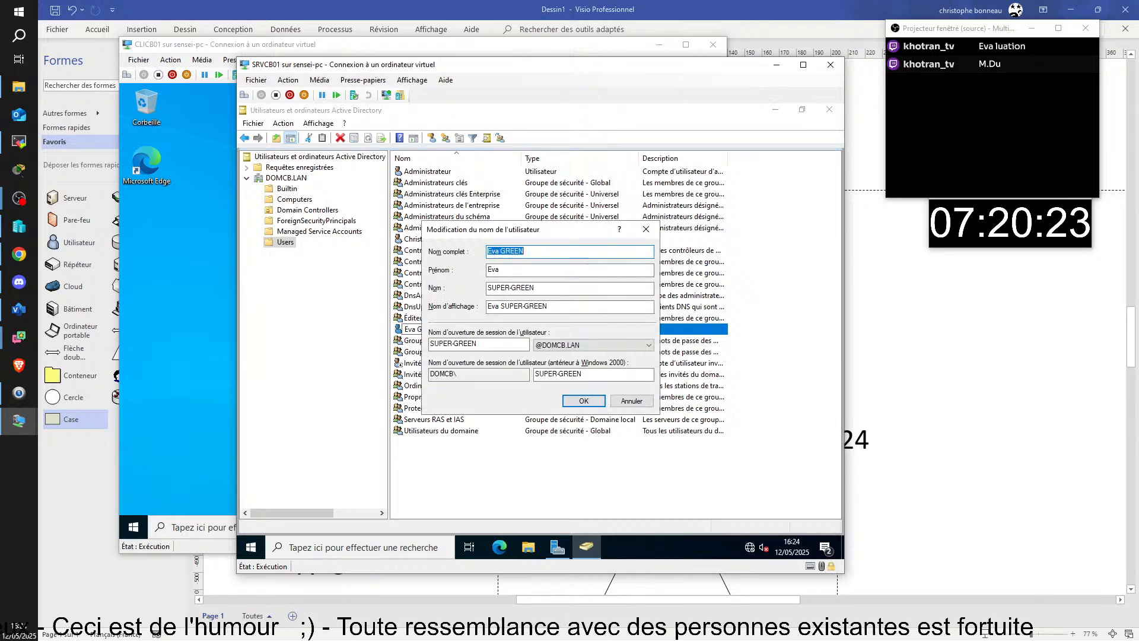
- Set the surname and logon name back to the original surname and confirm the changes
key(End)
key(ctrl+shift+Left)
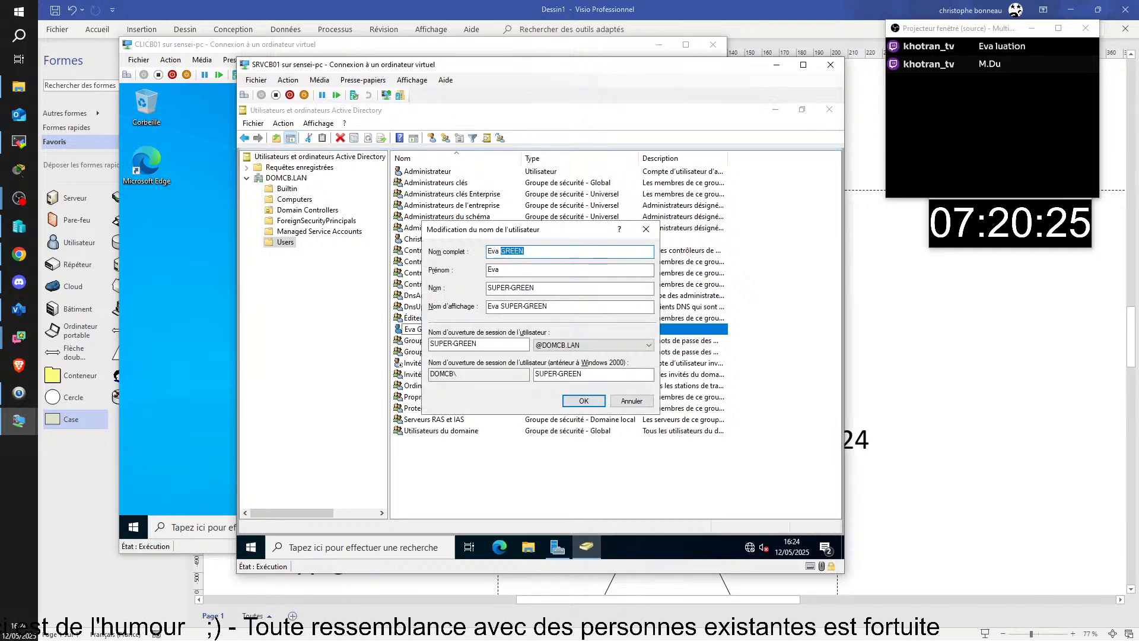
key(Tab)
key(Tab)
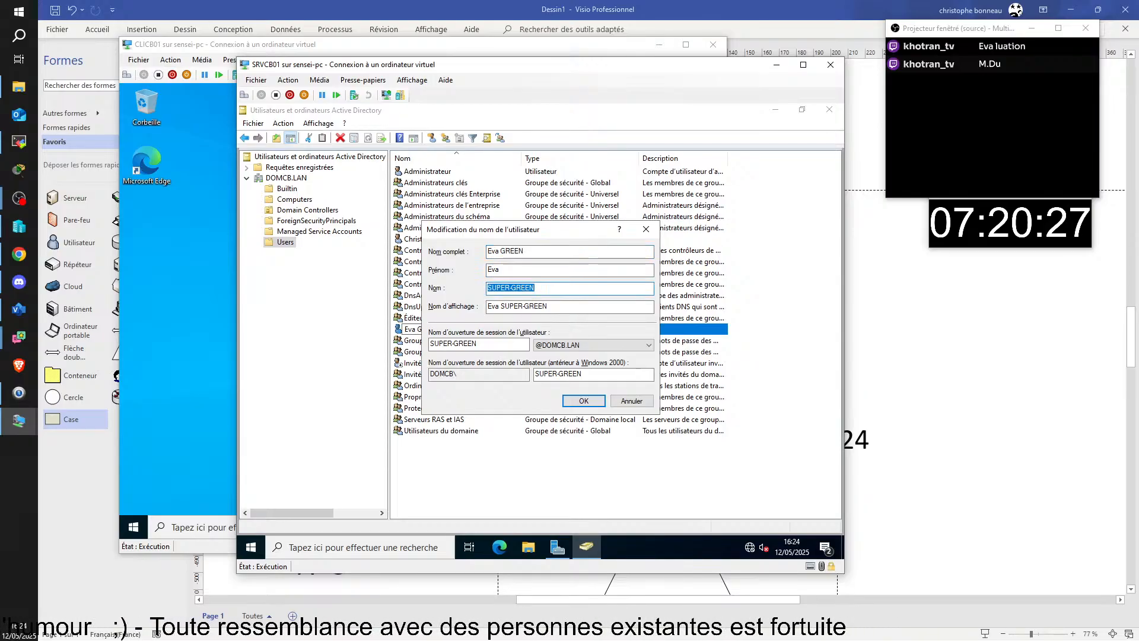
text(GREEN)
key(Tab)
key(Tab)
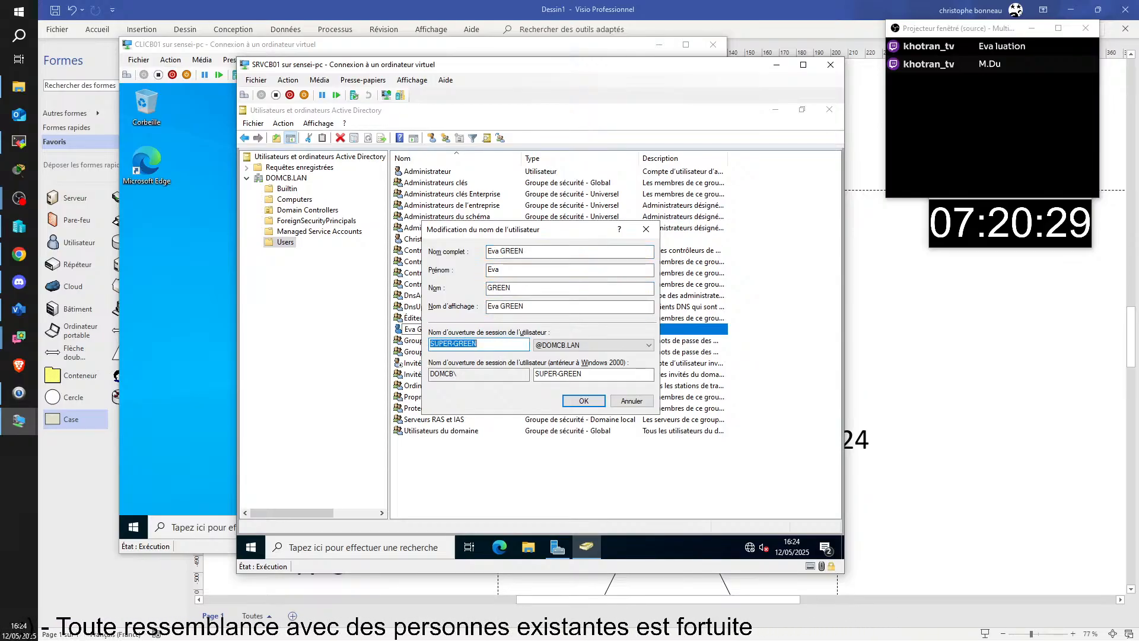
text(GREEN)
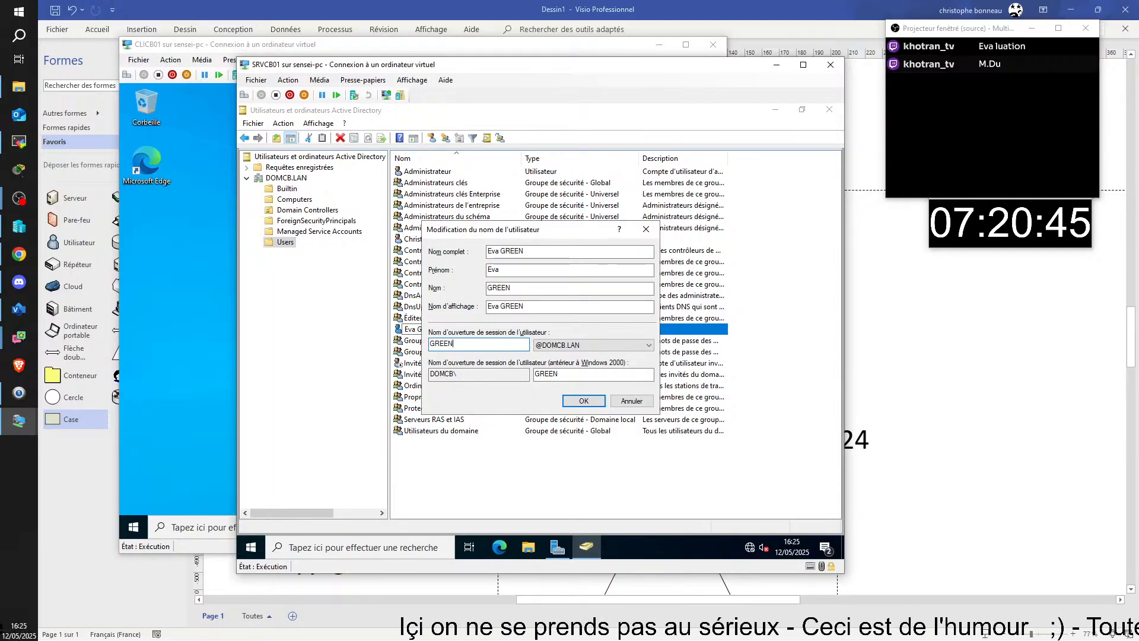
key(Return)
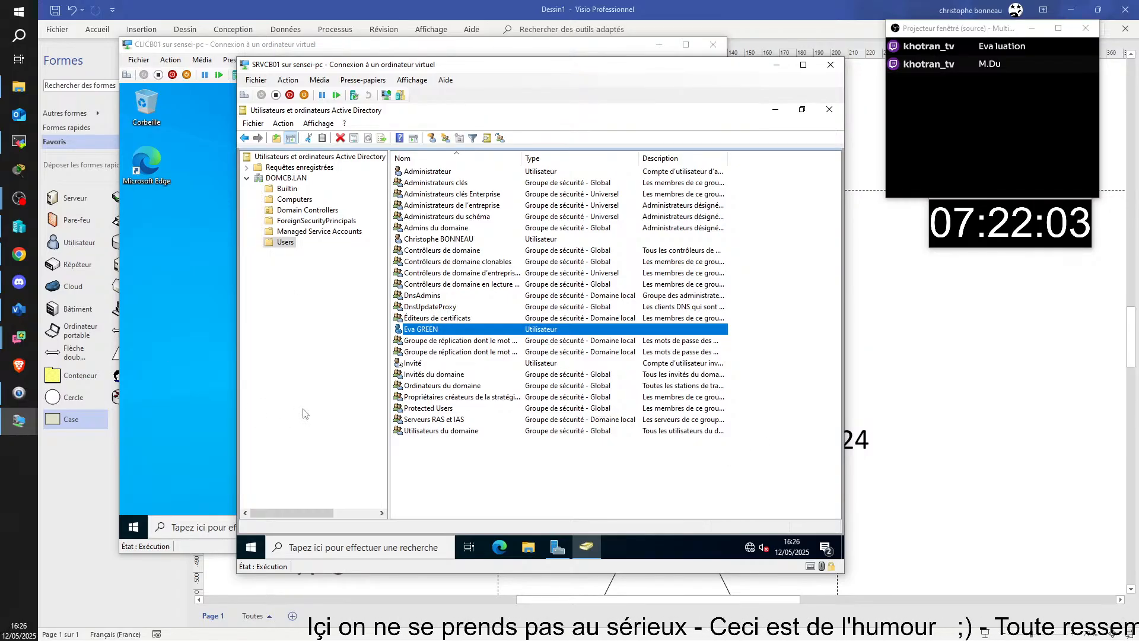
click(445, 481)
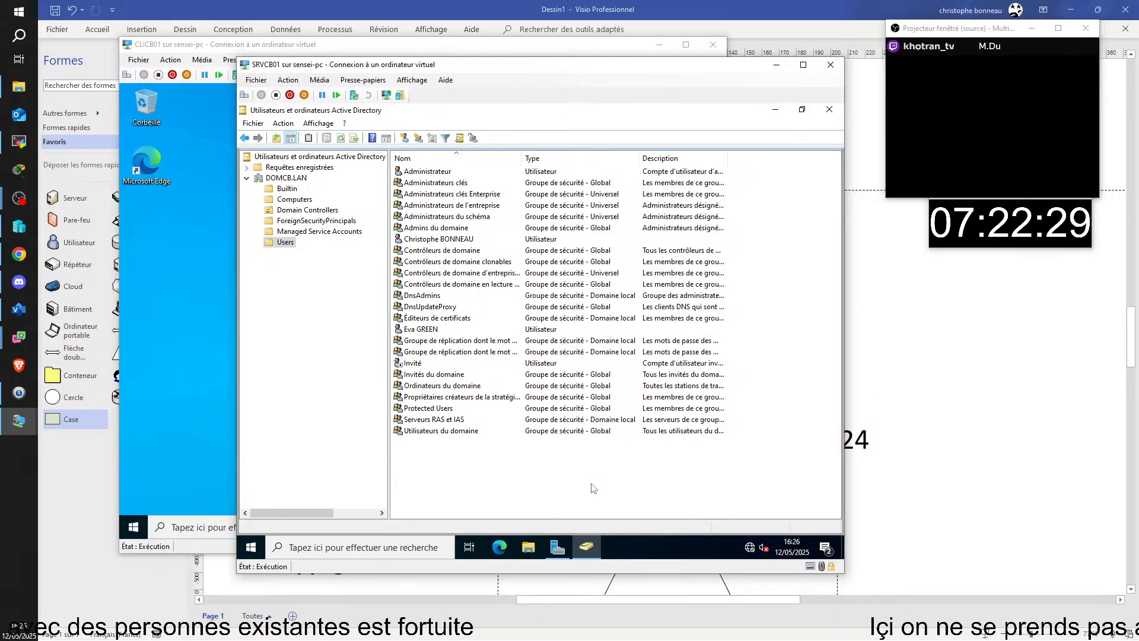
- Open Réinitialiser le mot de passe for the user, keeping change-at-next-logon required
right_click(418, 331)
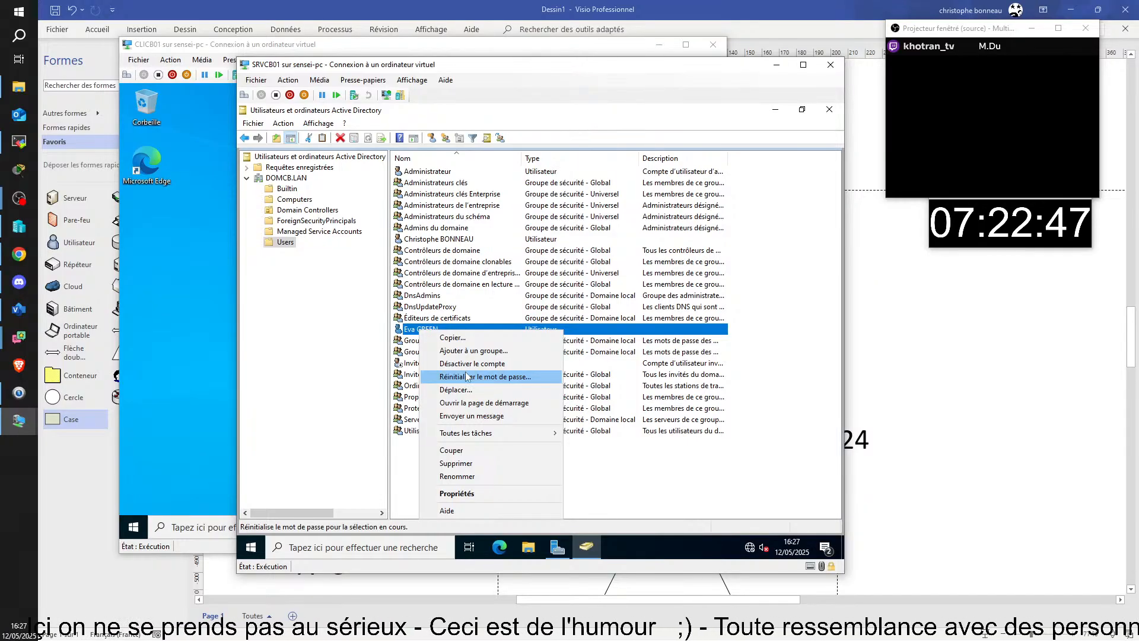
click(468, 376)
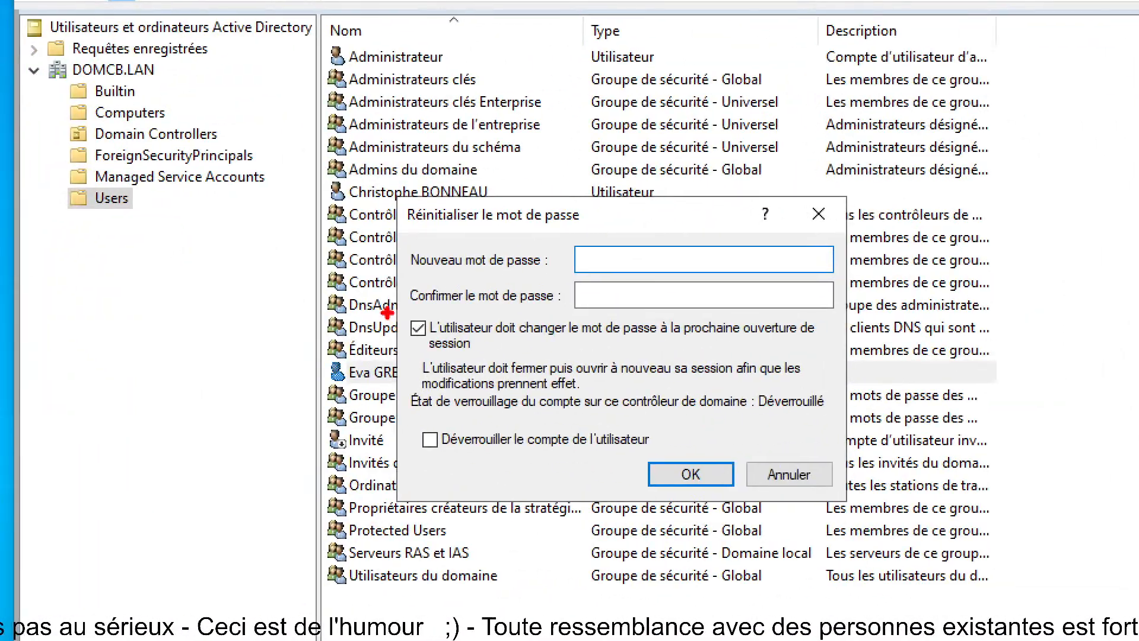
mouse_move(387, 313)
mouse_down()
mouse_move(677, 360)
mouse_move(843, 356)
mouse_up()
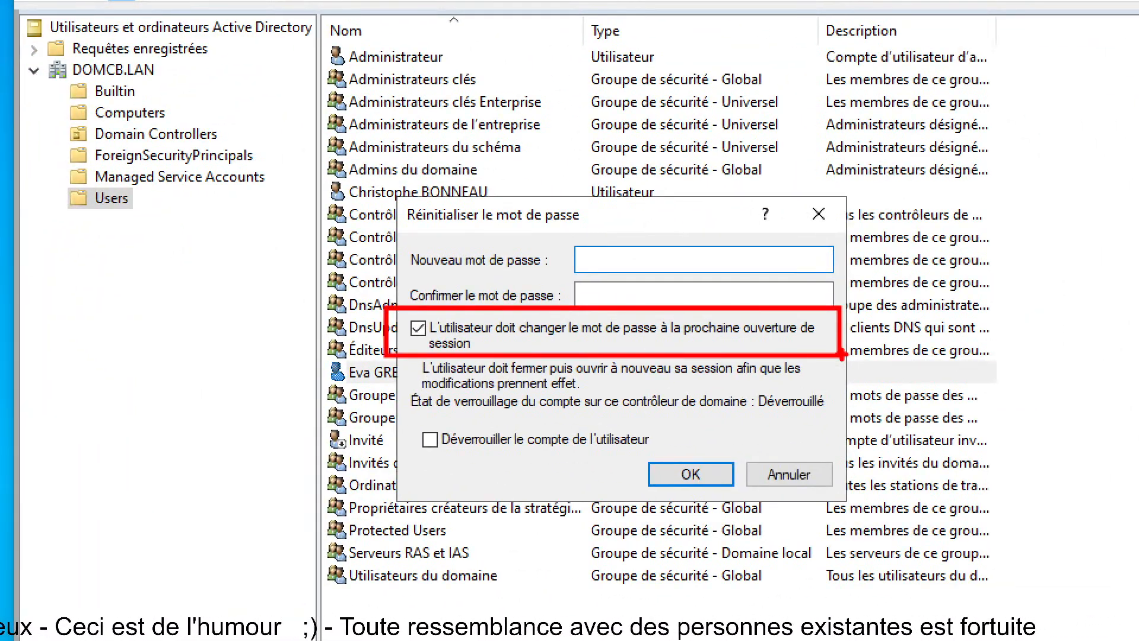
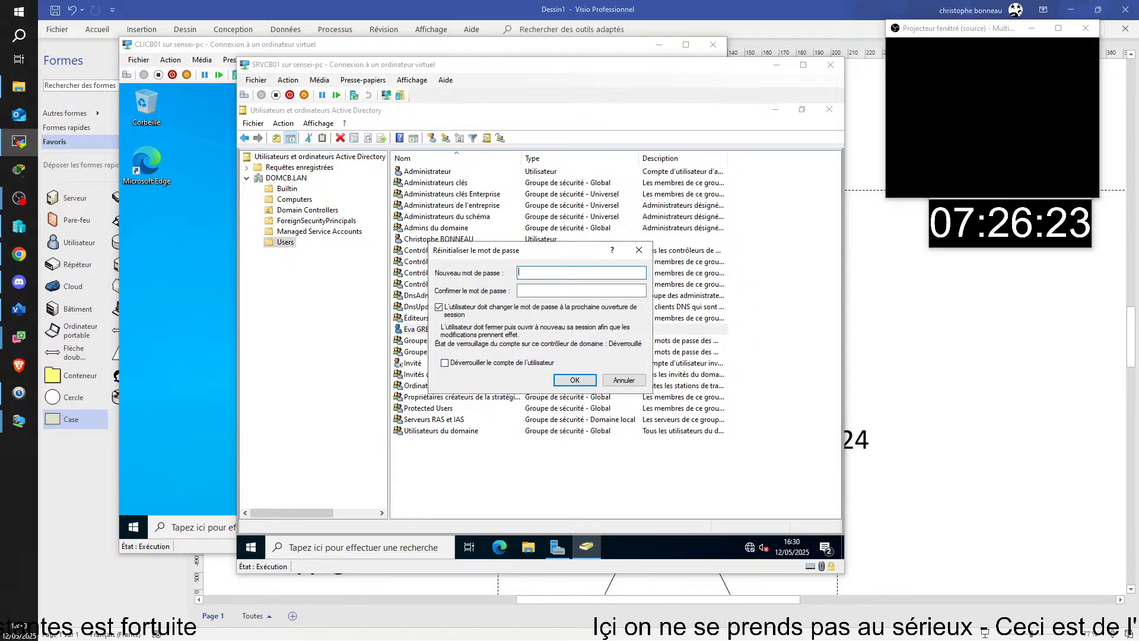
- Drag the '7. TSSR04-PC Maquindi' remote session in from the right edge to show the client's sign-in screen
drag(1138, 197, 507, 15)
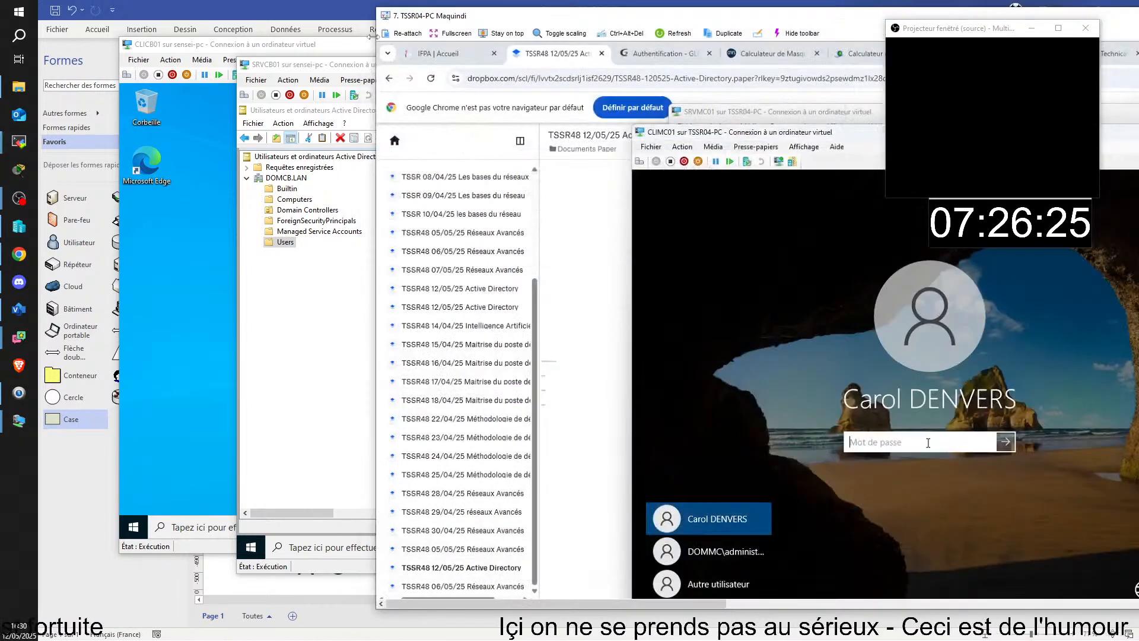
- Maximize the remote session and submit the test user's reset password at the Windows logon
double_click(598, 23)
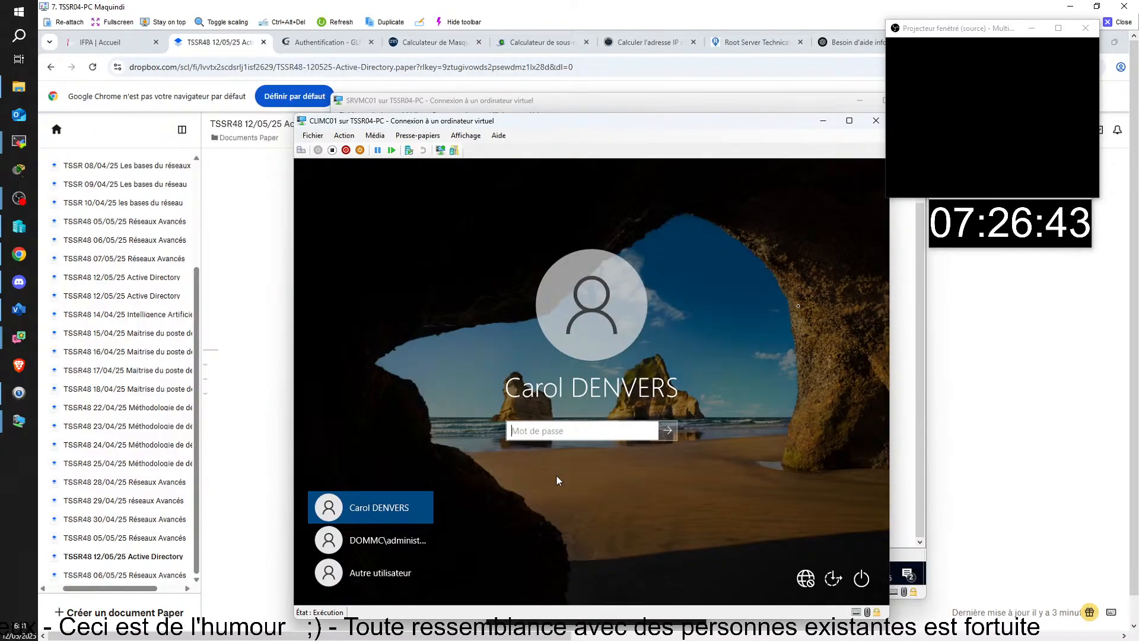
click(556, 425)
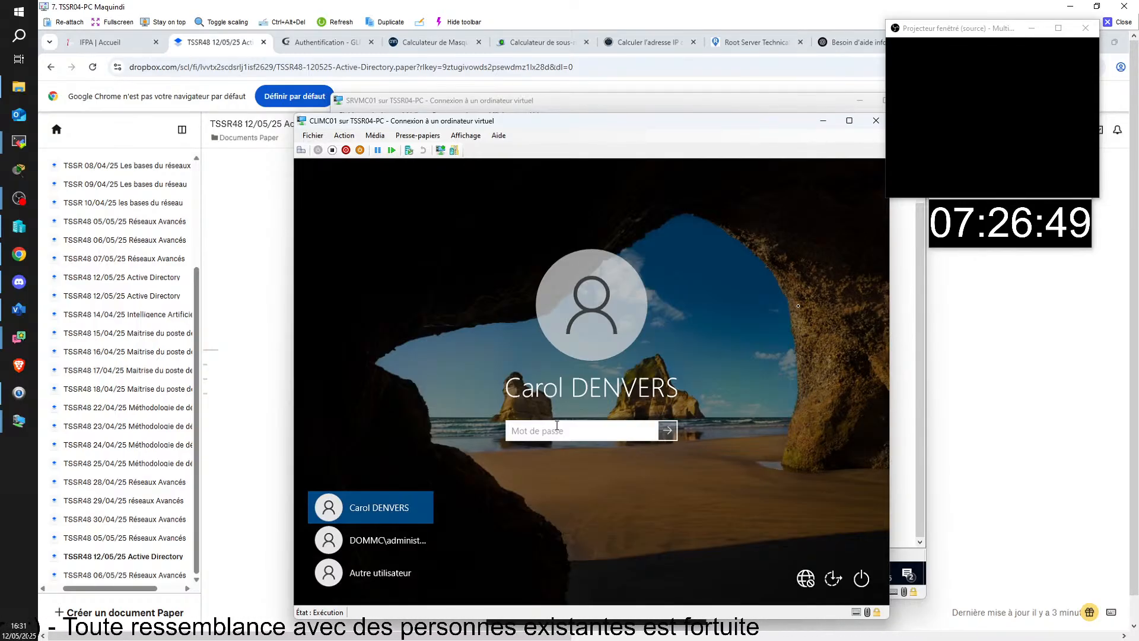
text(**********)
key(Return)
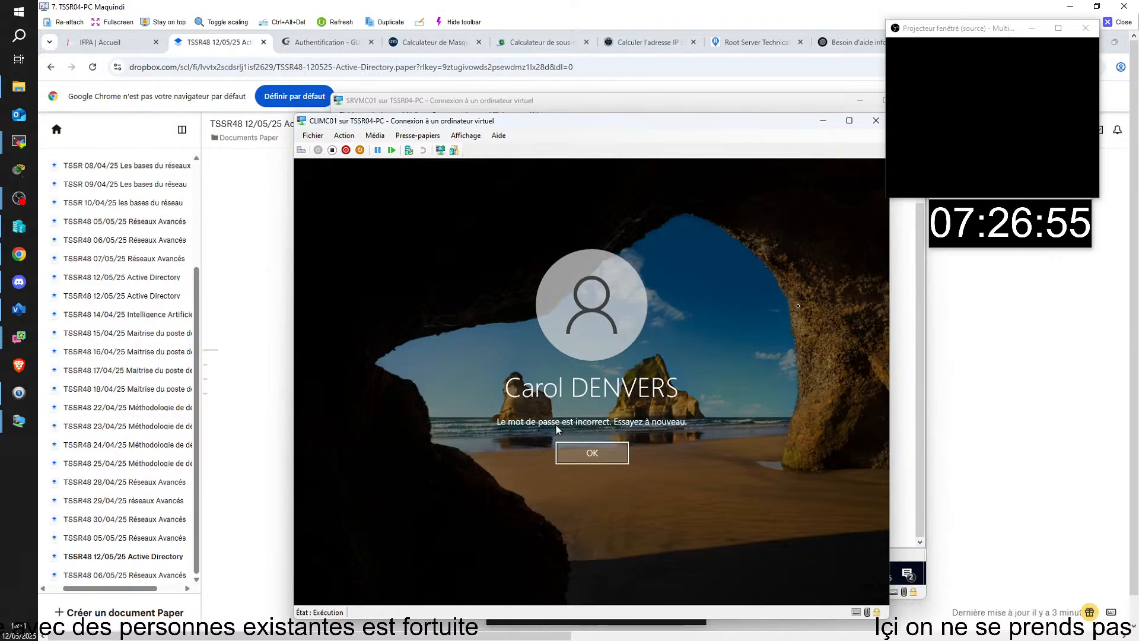
- Dismiss the incorrect-password error and re-enter the reset password until Windows demands a change
key(Return)
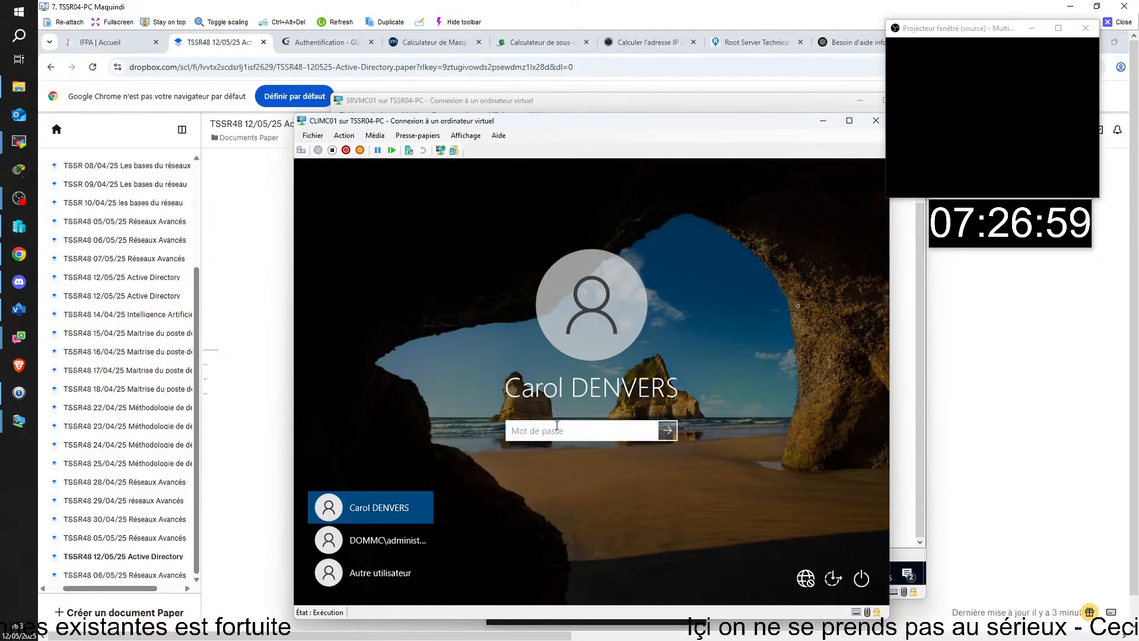
text(****)
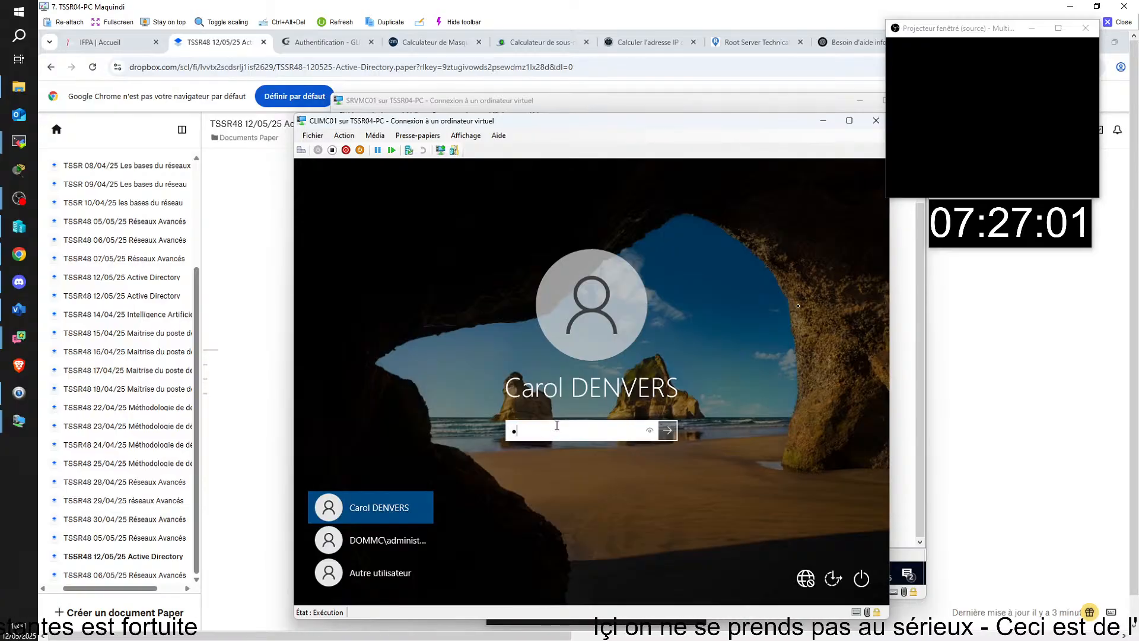
text(**)
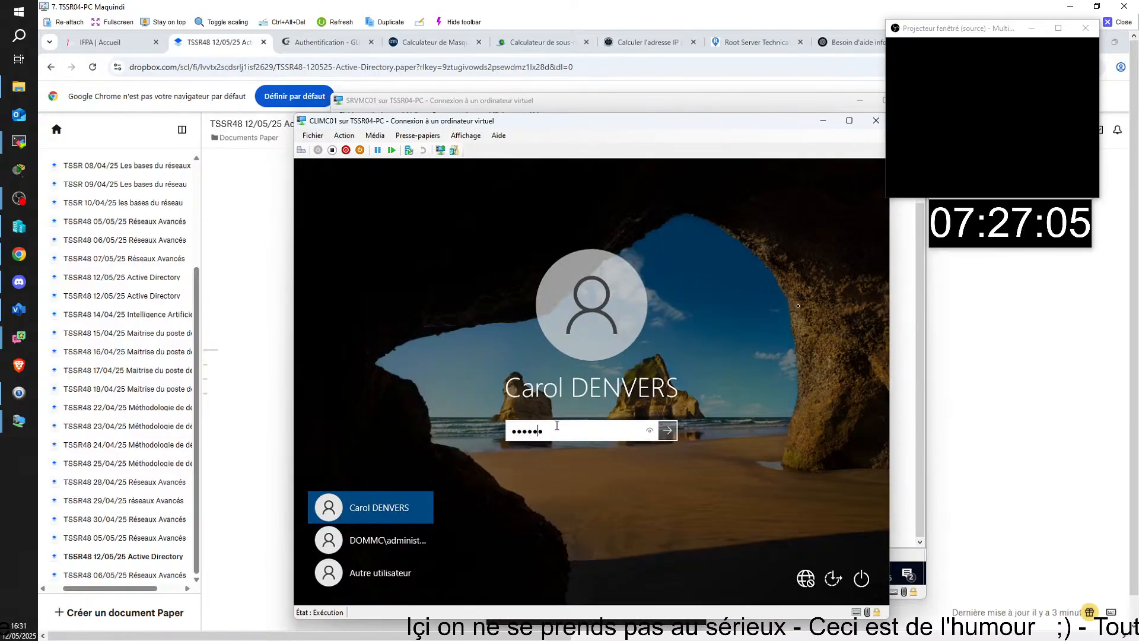
key(Left)
key(BackSpace)
key(BackSpace)
key(BackSpace)
key(BackSpace)
key(BackSpace)
key(BackSpace)
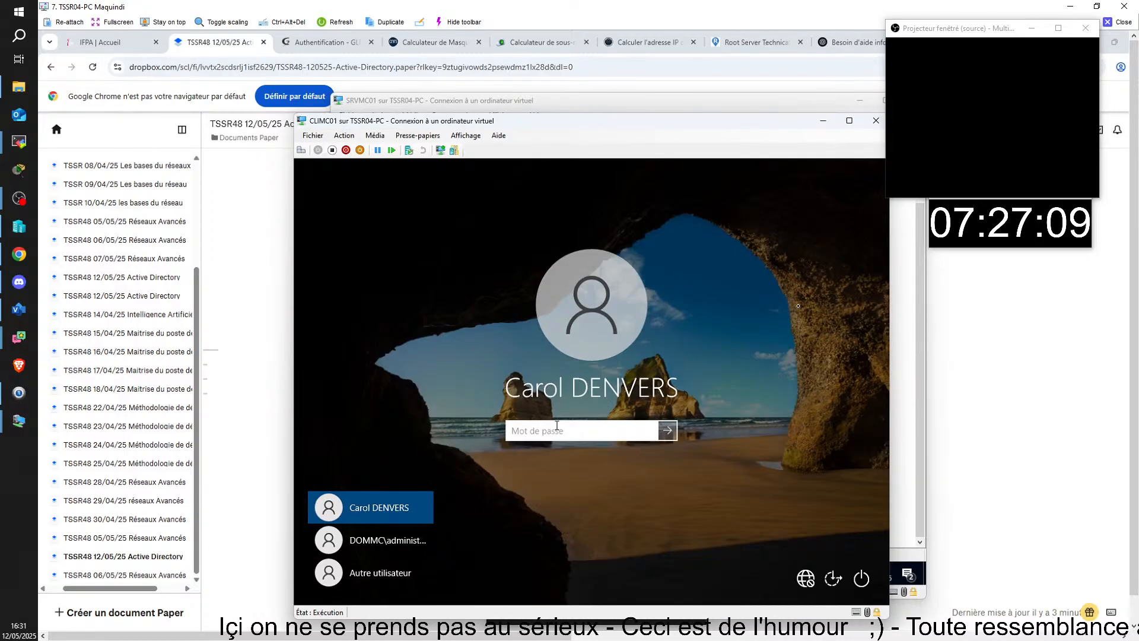
text(••••)
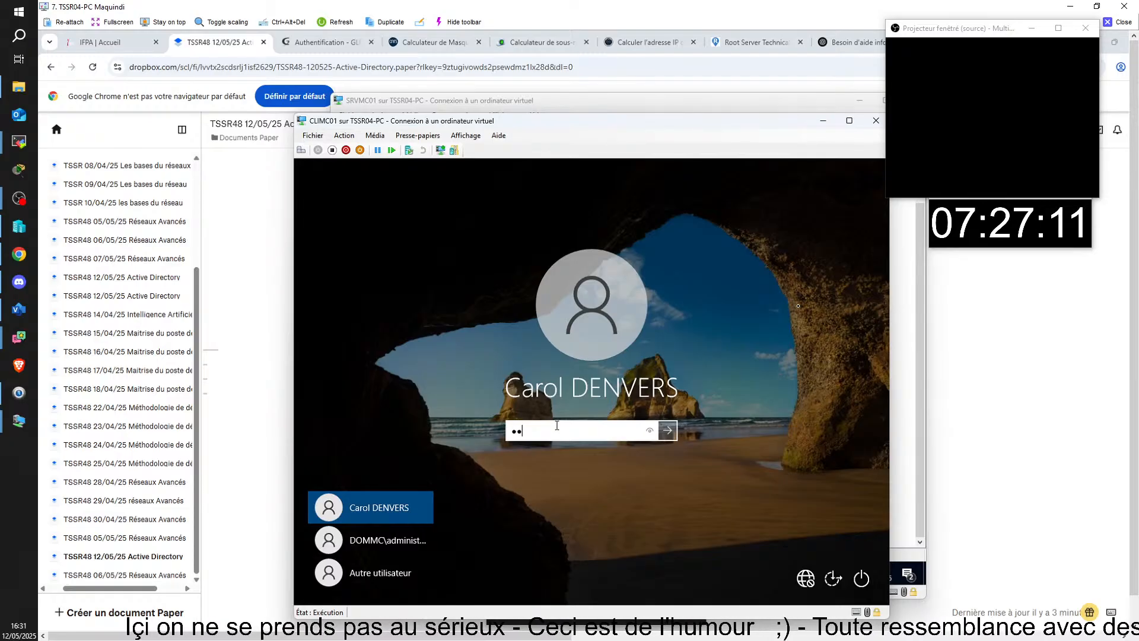
text(••••••)
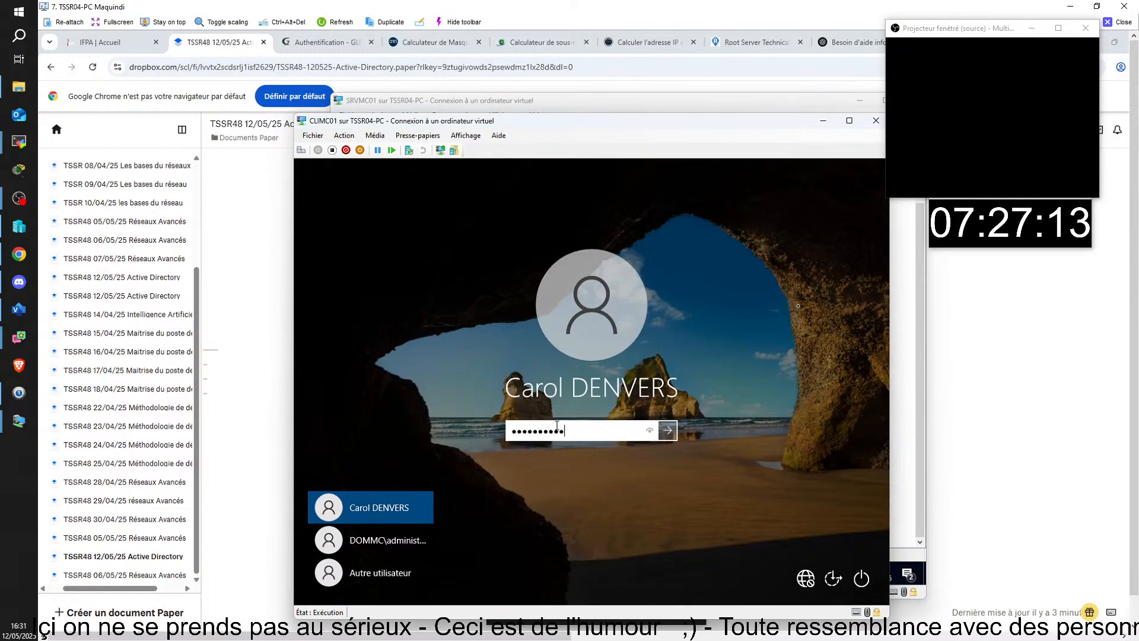
key(Return)
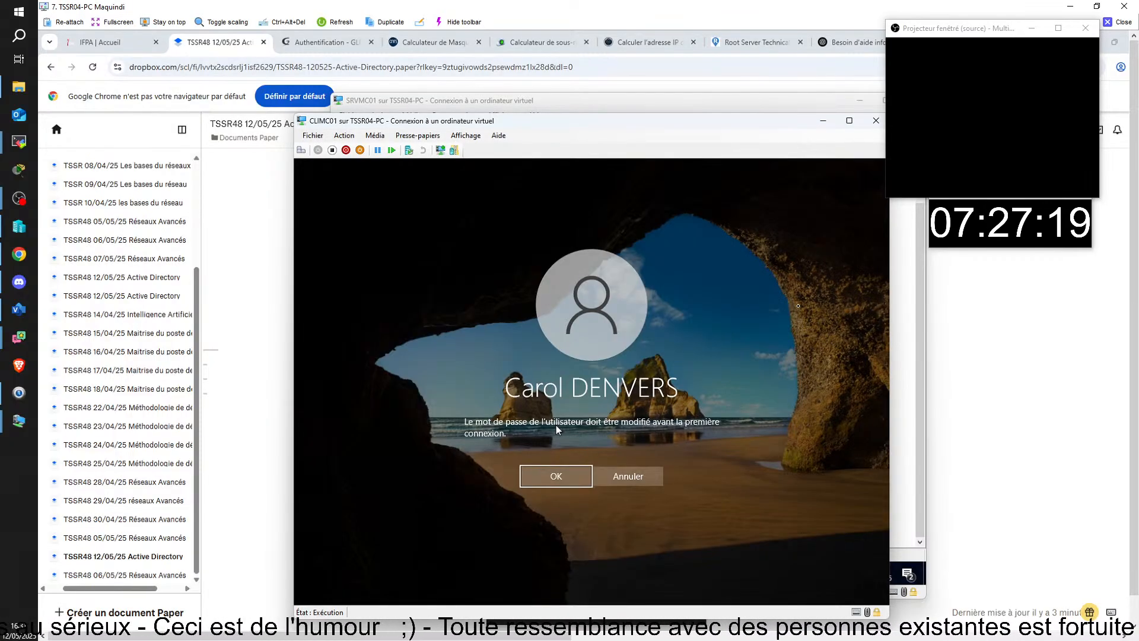
- Enter and confirm a new password for the user, then acknowledge 'Votre mot de passe a été changé'
click(560, 479)
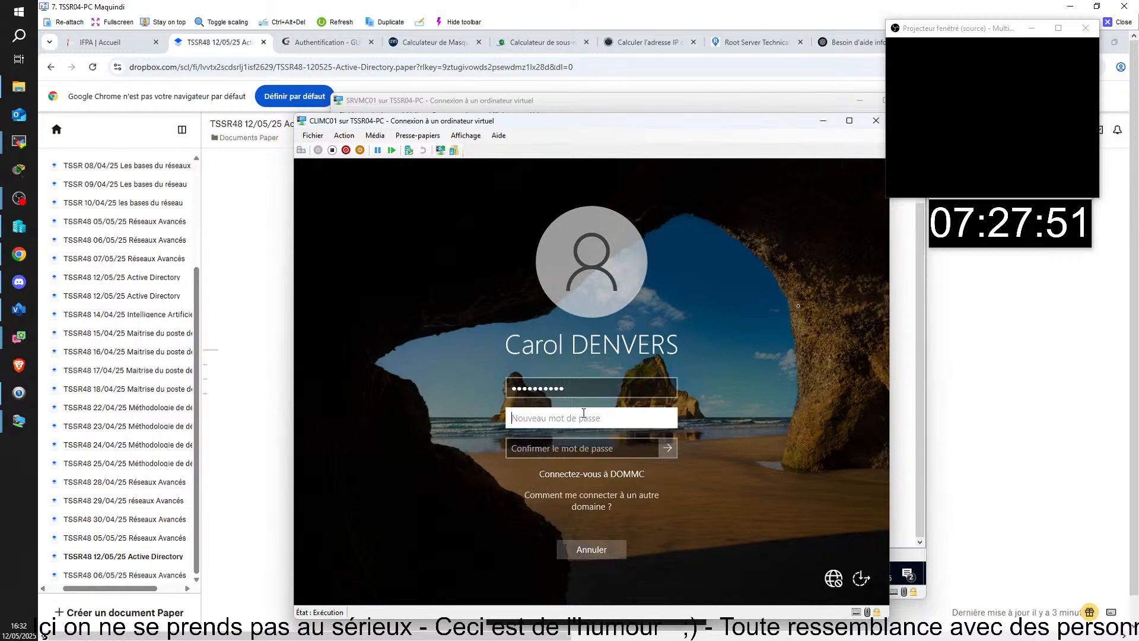
text(A)
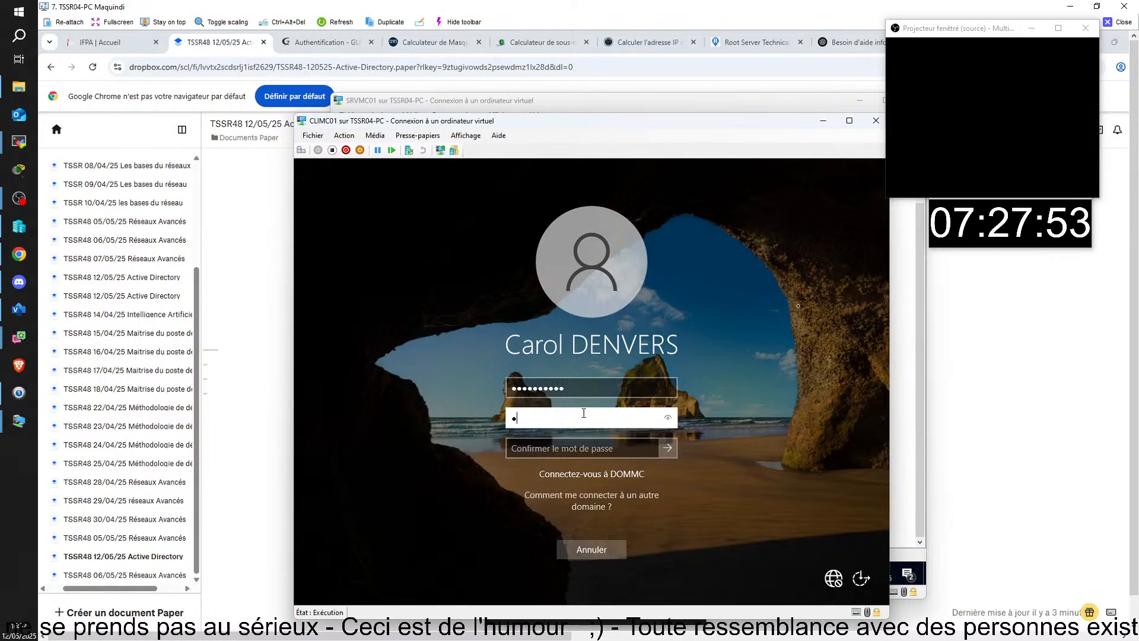
text(a)
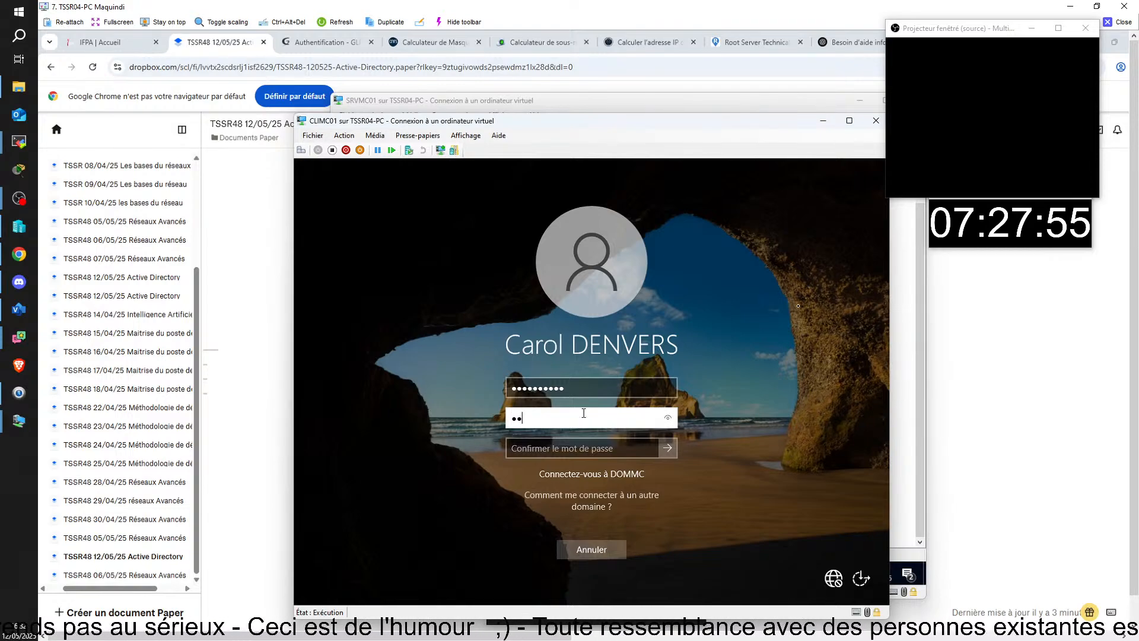
text(aaaa)
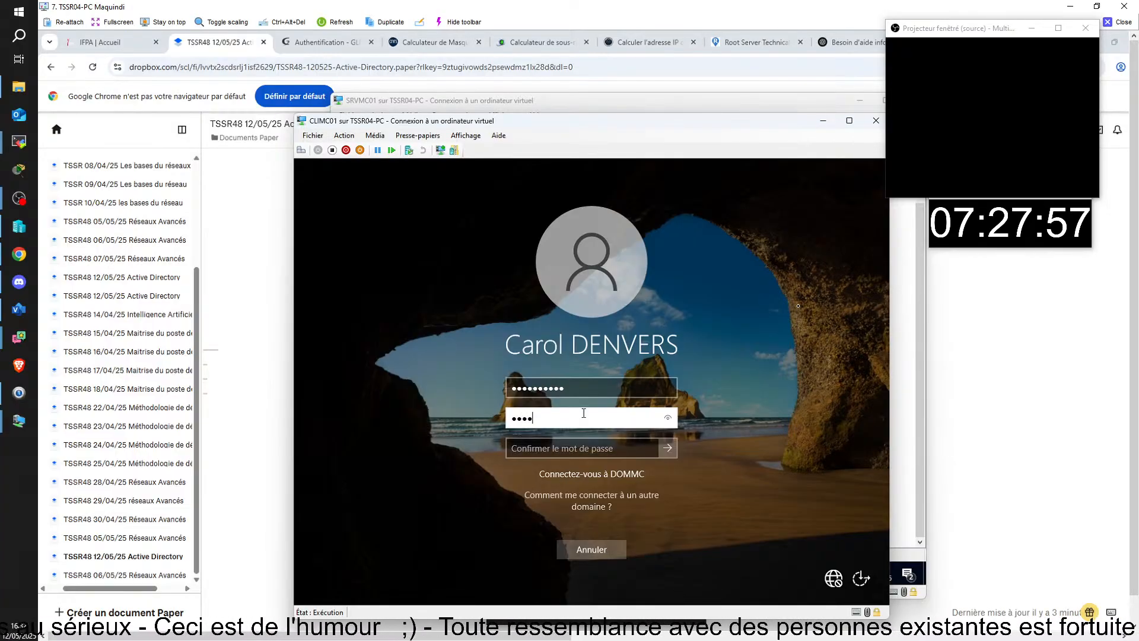
text(aaaa)
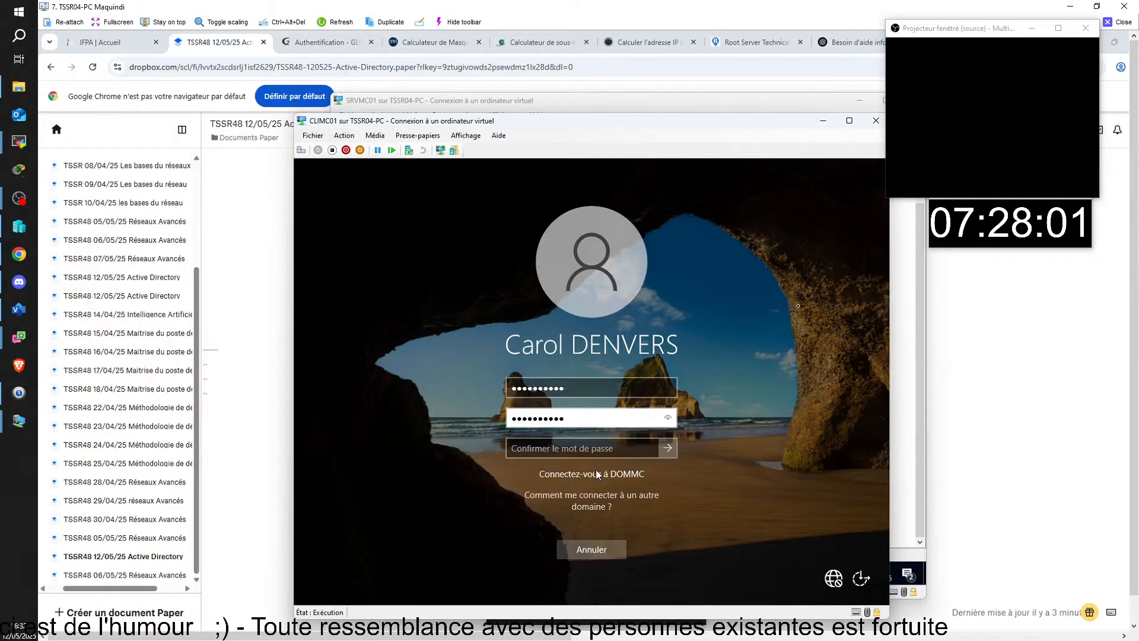
click(598, 452)
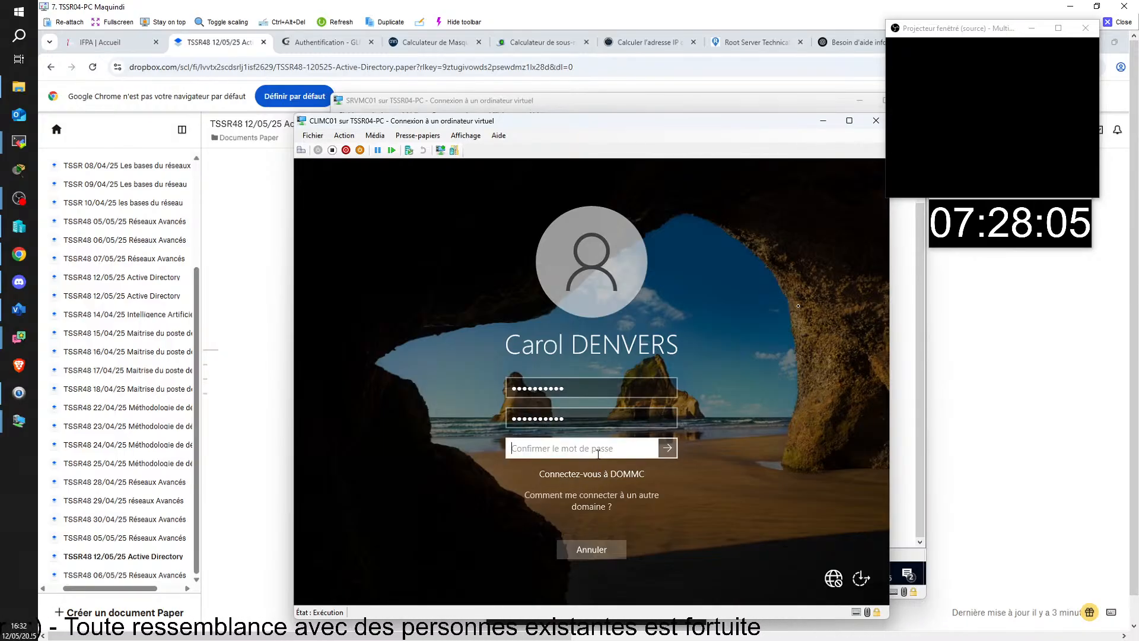
text(••)
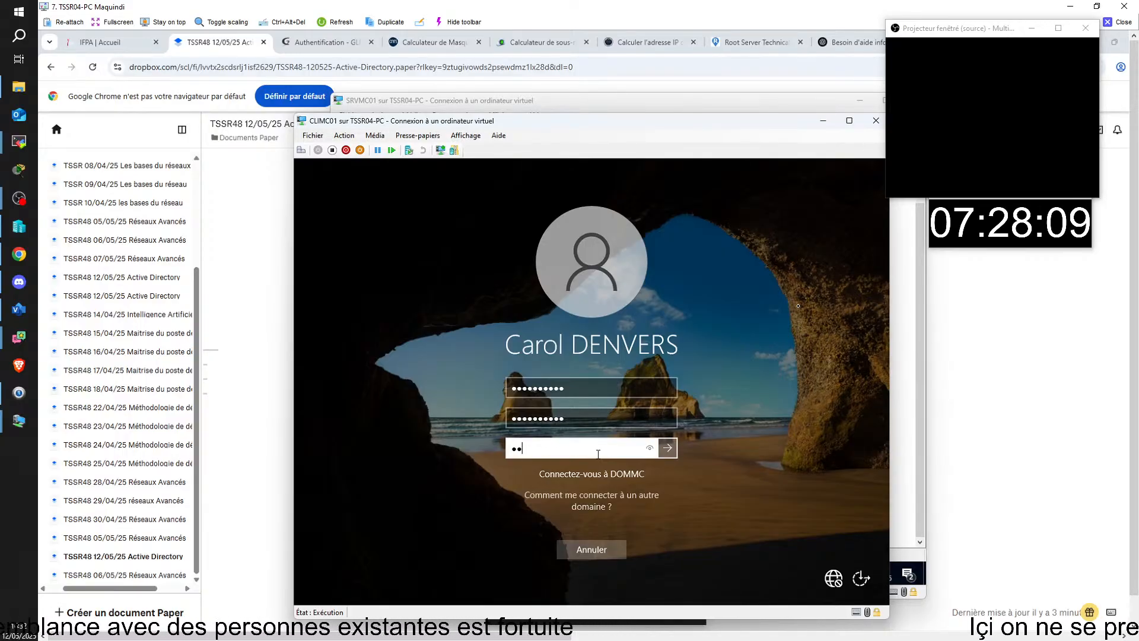
text(••••)
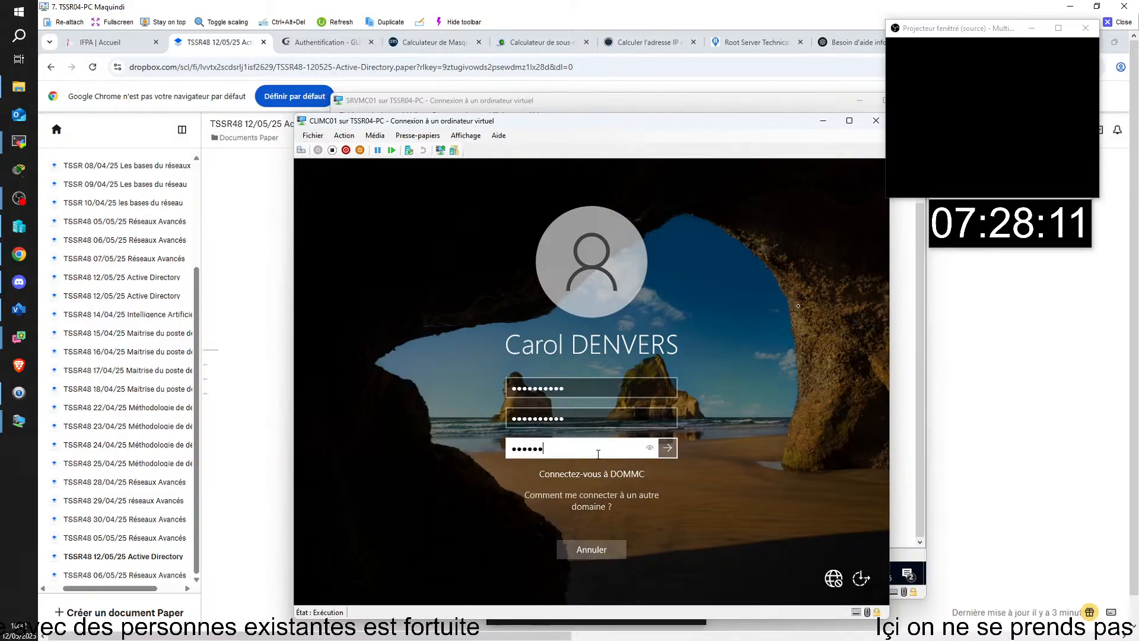
text(••••)
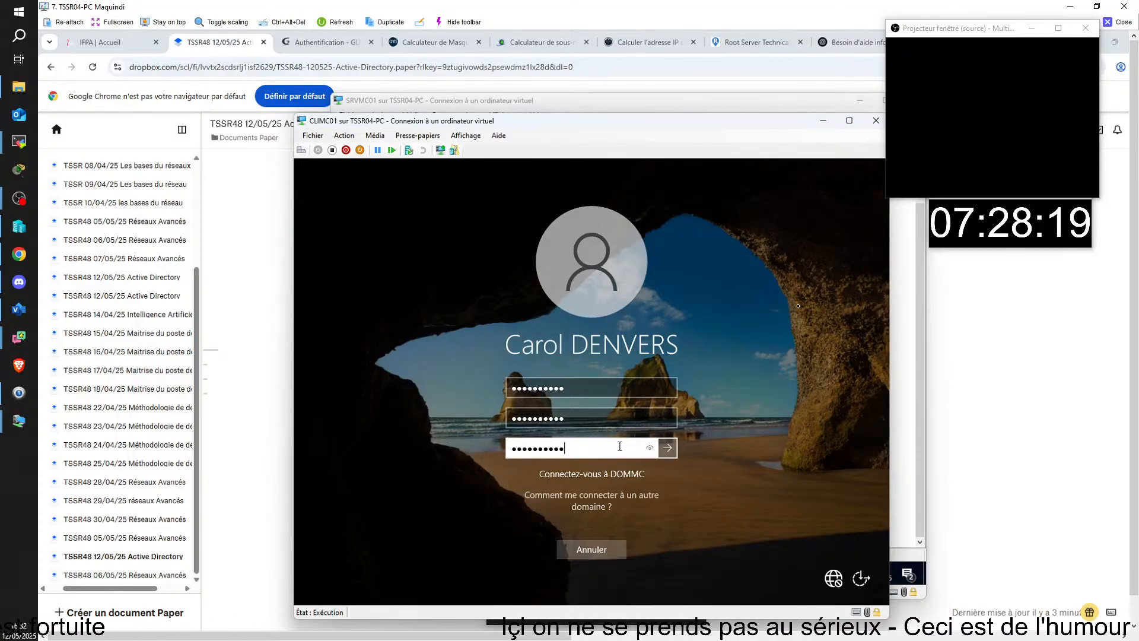
key(Return)
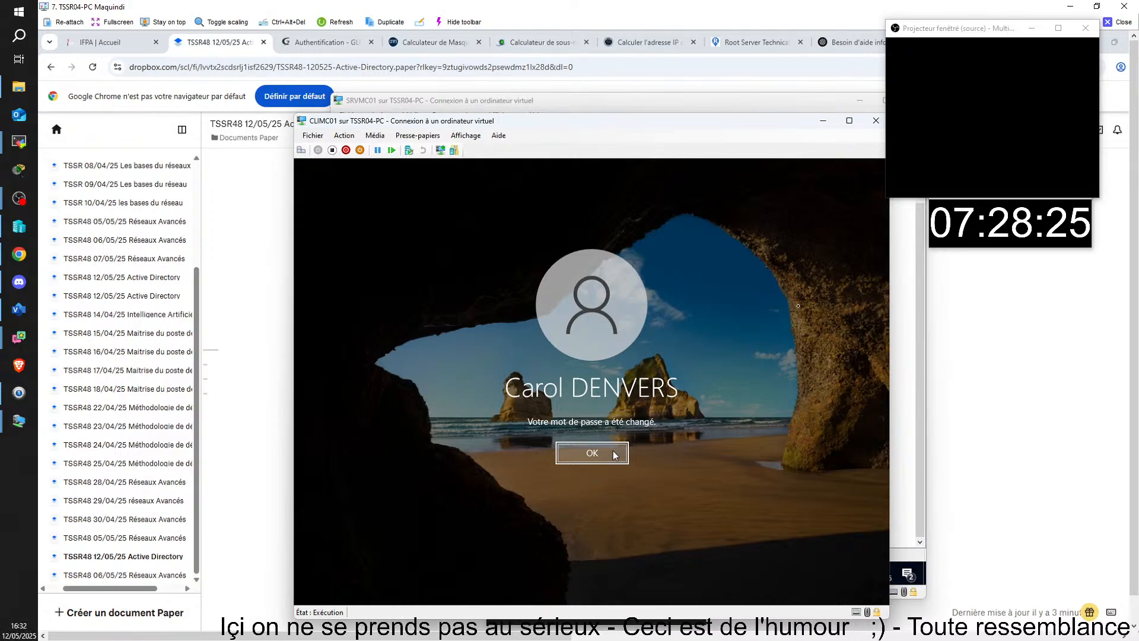
click(614, 455)
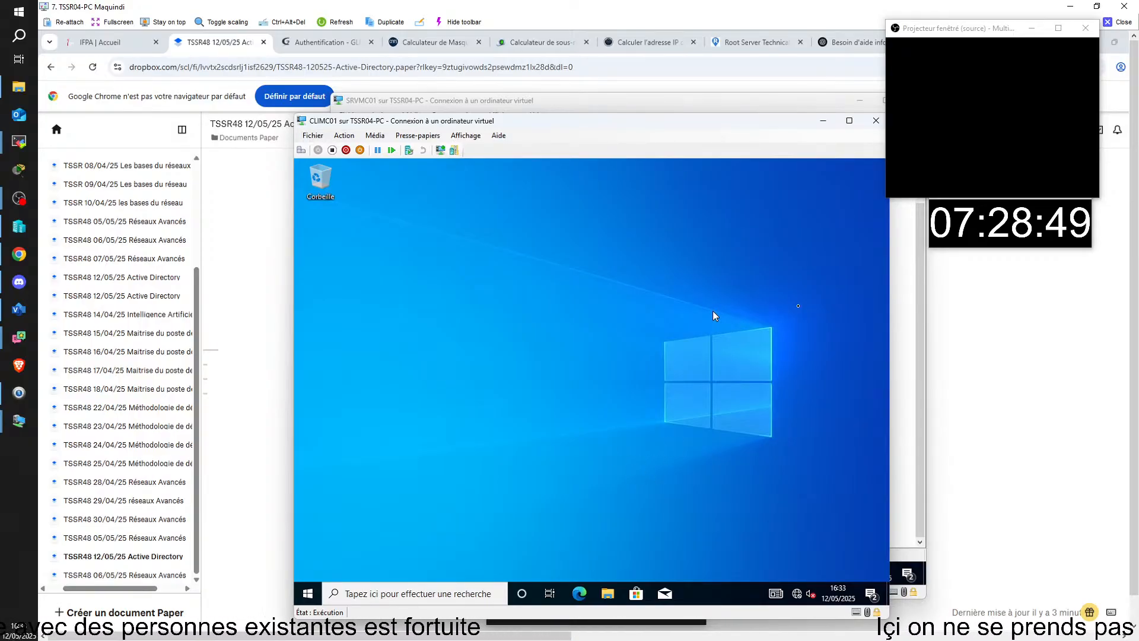
- Move the CLIMC01 desktop window up and left and open its Start menu app list
drag(721, 125, 640, 99)
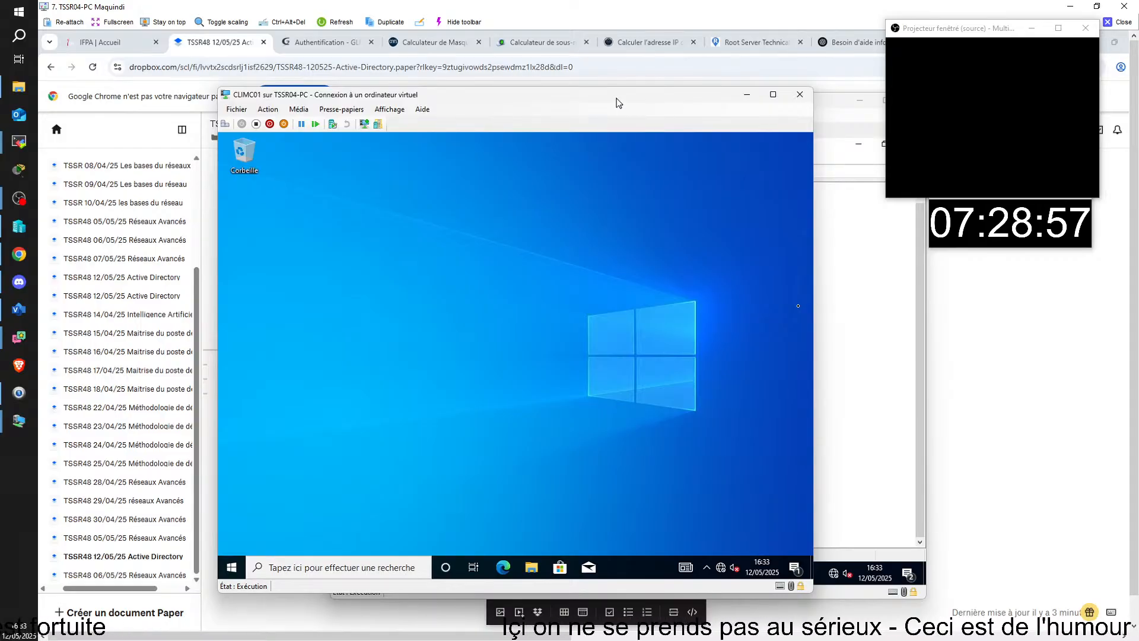
drag(618, 101, 592, 90)
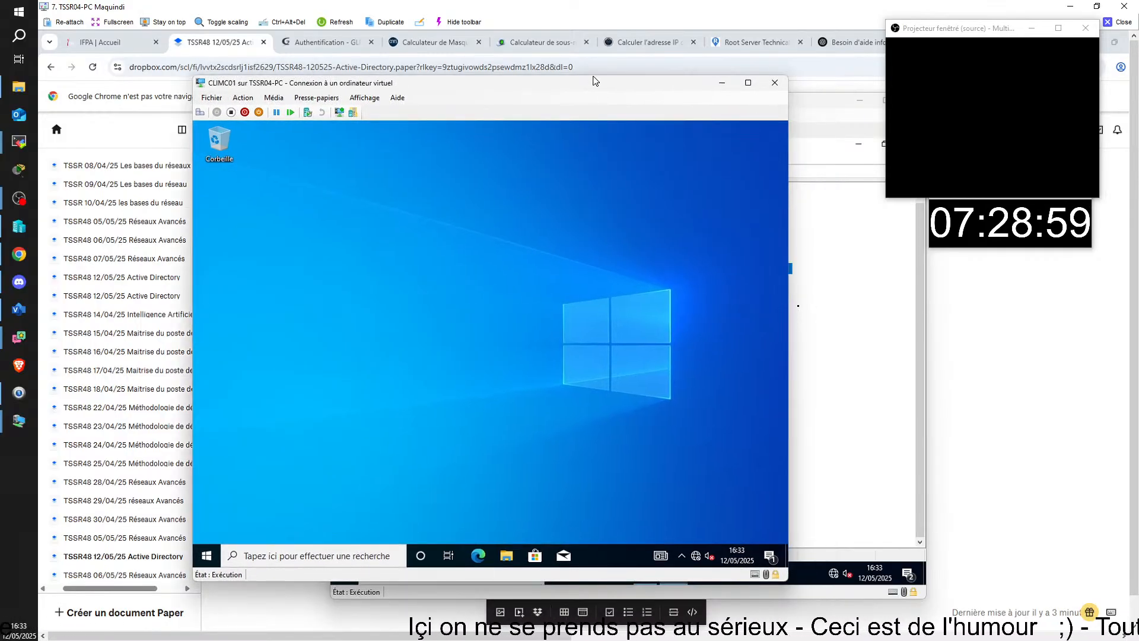
click(206, 555)
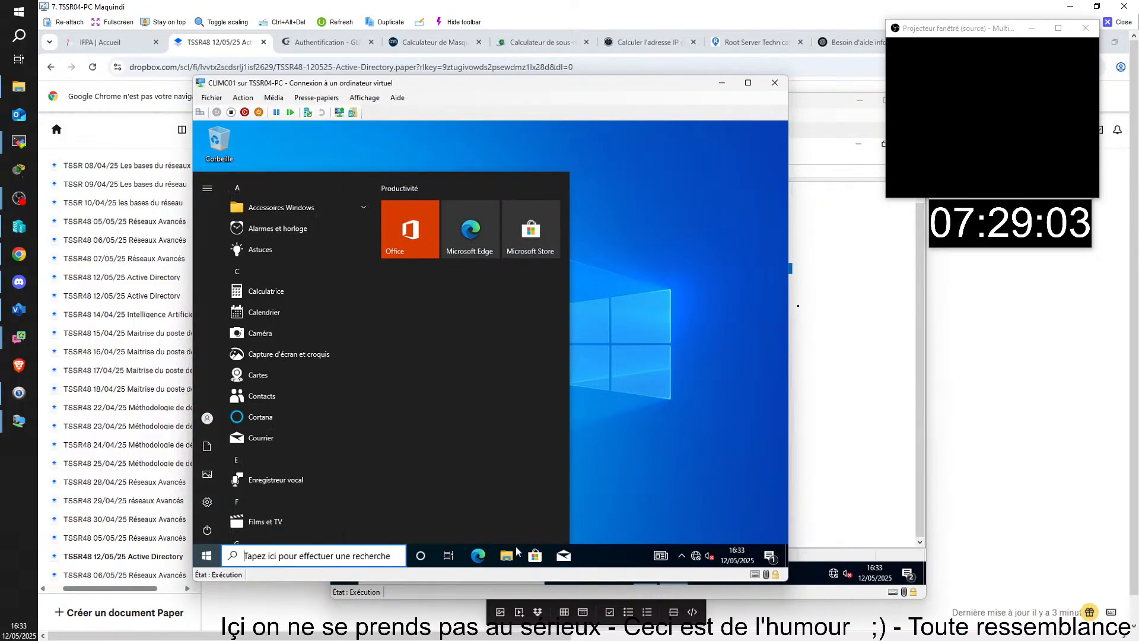
- Bring the SRVMC01 console to the front and browse the user accounts in the DOMMC.LAN Users container
mouse_move(441, 633)
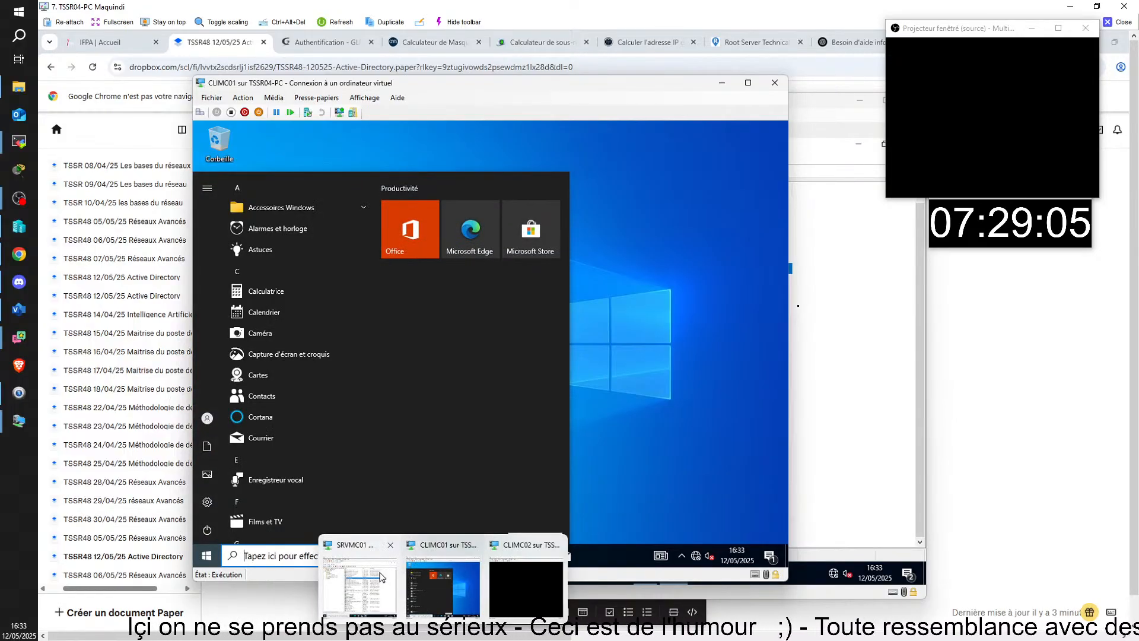
click(374, 582)
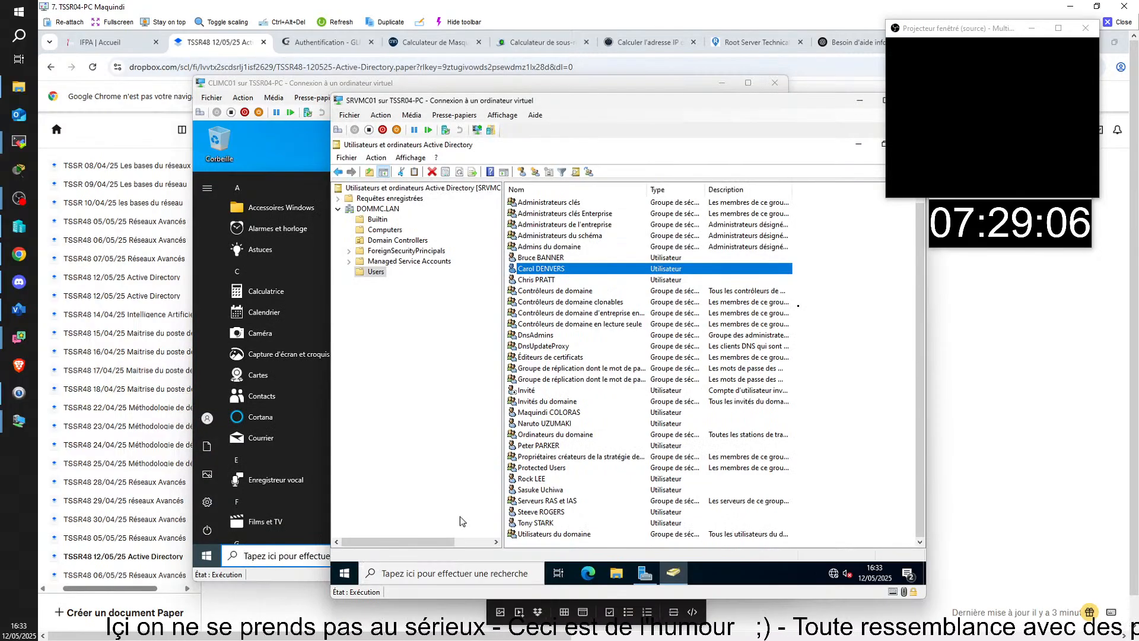
click(547, 280)
click(554, 259)
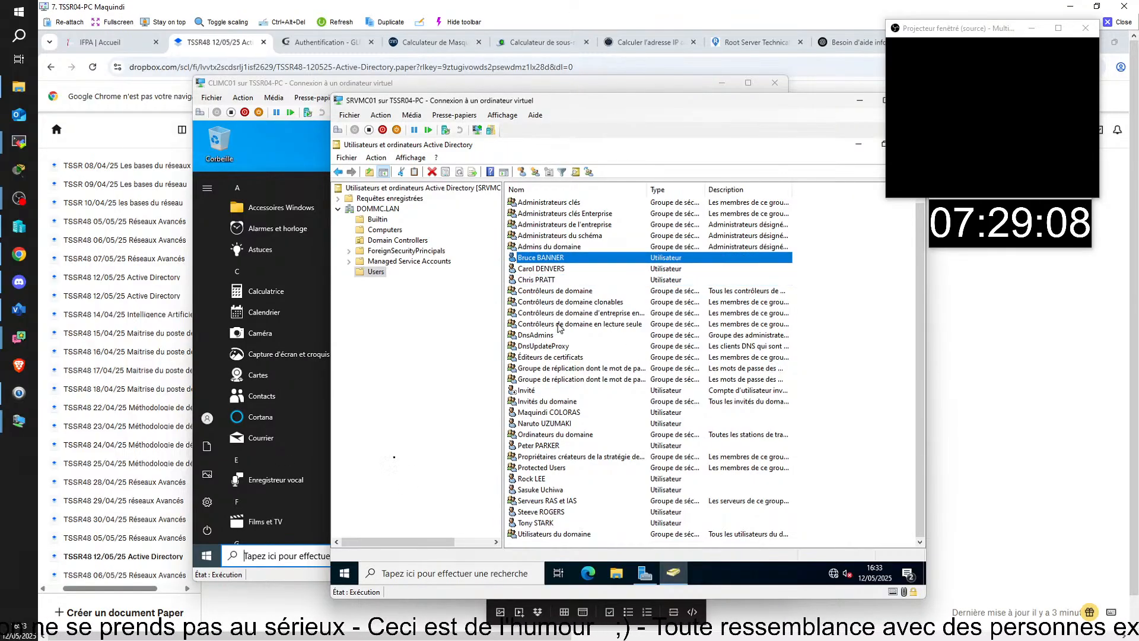
click(555, 446)
click(545, 479)
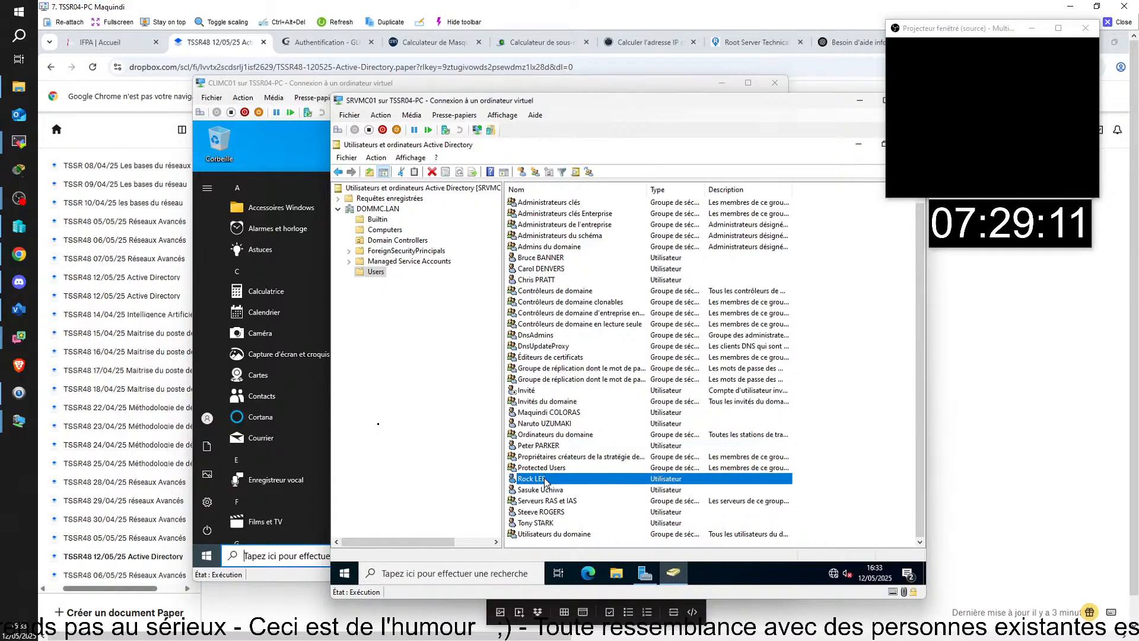
click(544, 511)
click(545, 523)
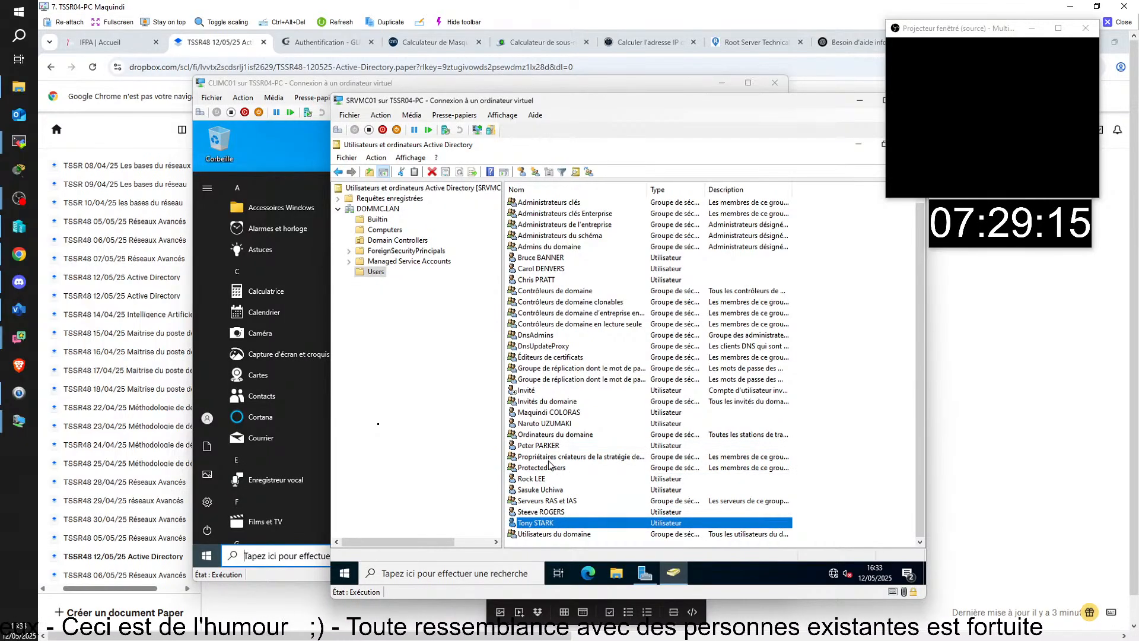
click(552, 423)
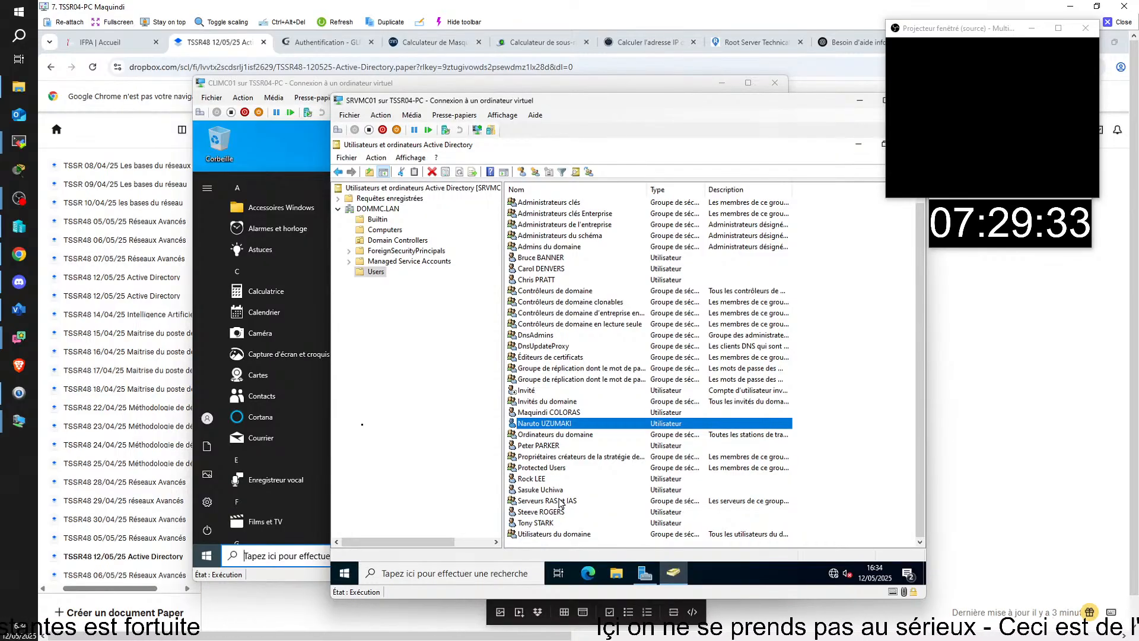
drag(936, 31, 948, 261)
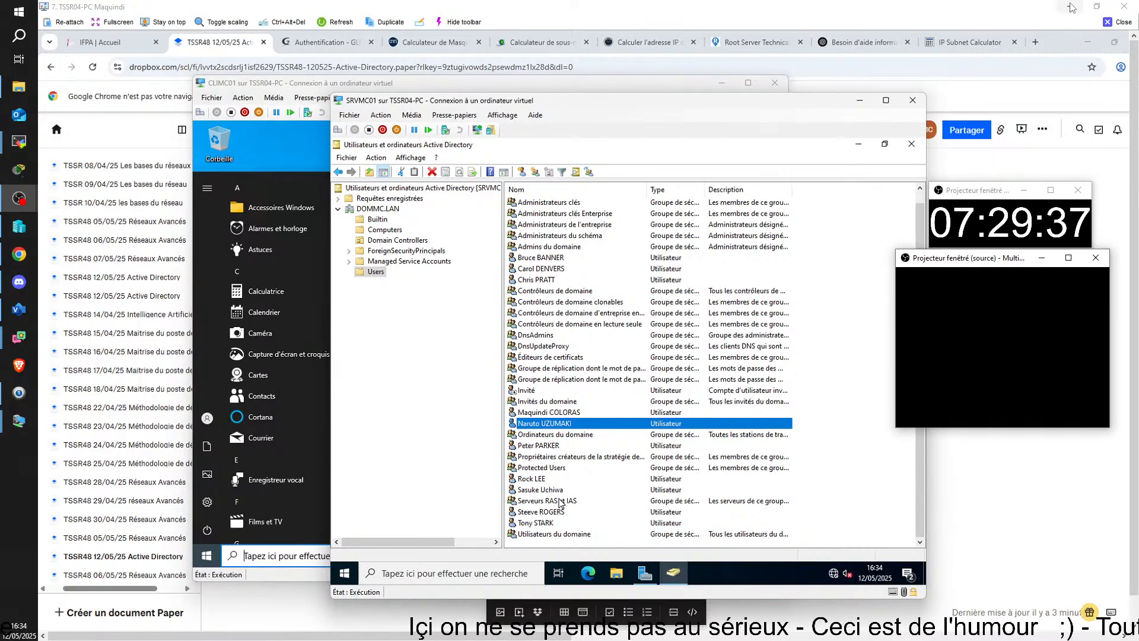
- Close the remote classroom viewer and make the server VM window active
click(1122, 22)
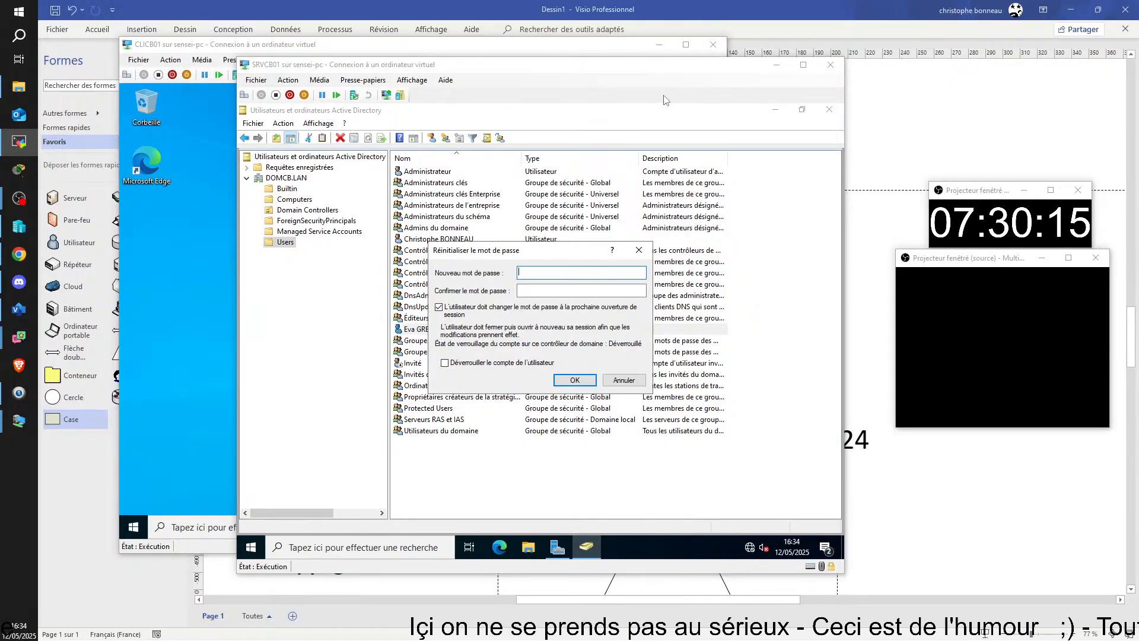
click(629, 383)
- Cancel the password reset, close the server and client VM windows, and focus the Visio diagram
click(626, 381)
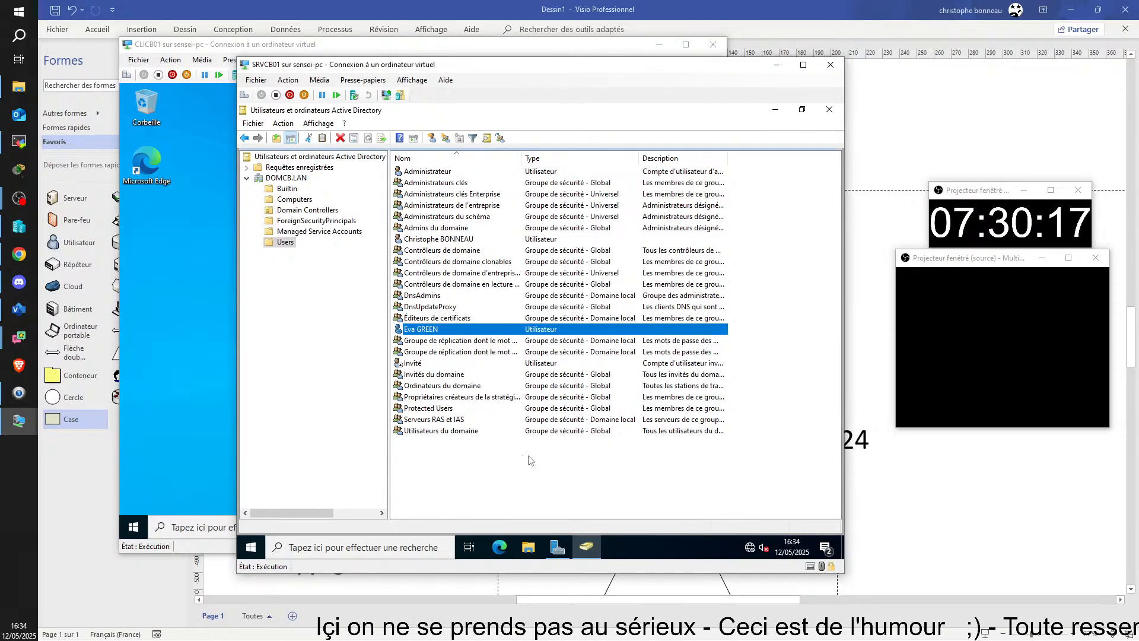
click(532, 474)
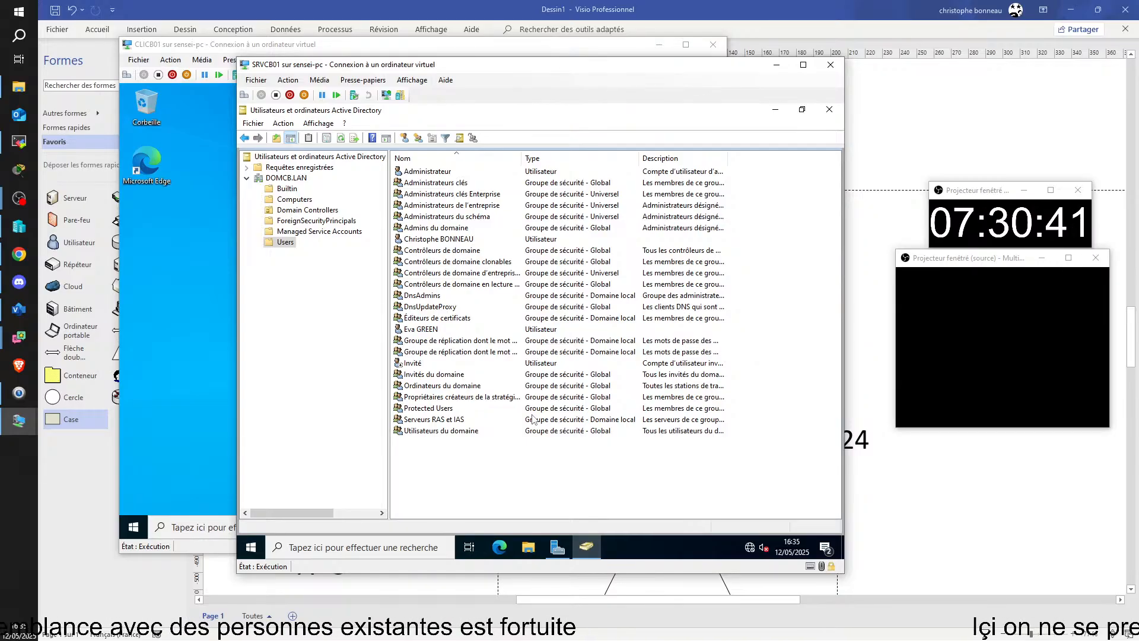
mouse_move(1, 215)
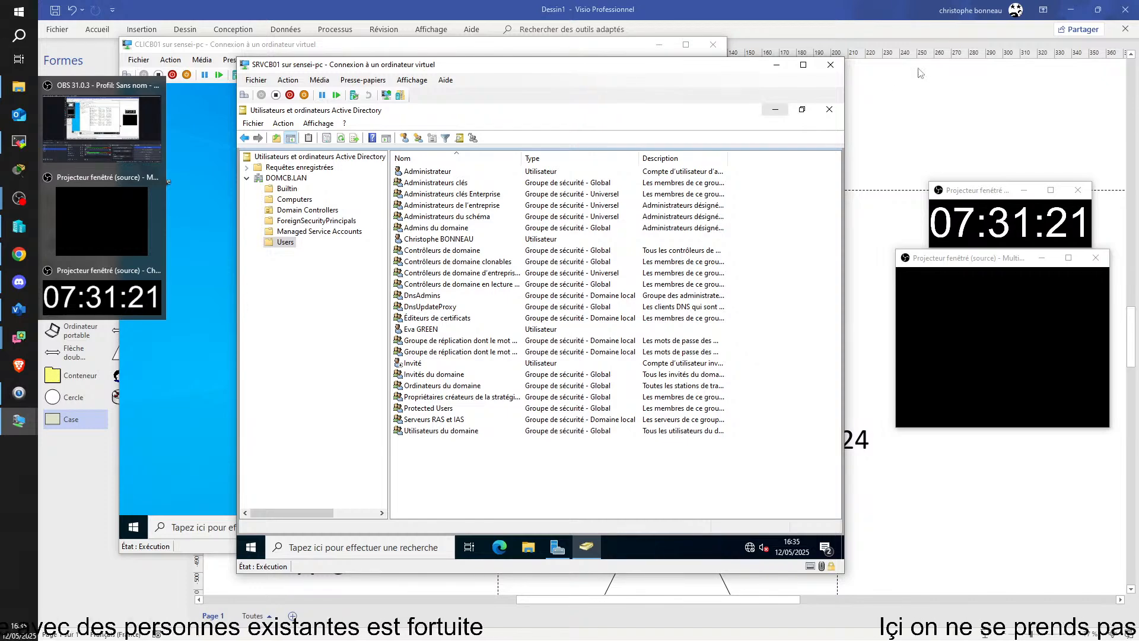
click(830, 64)
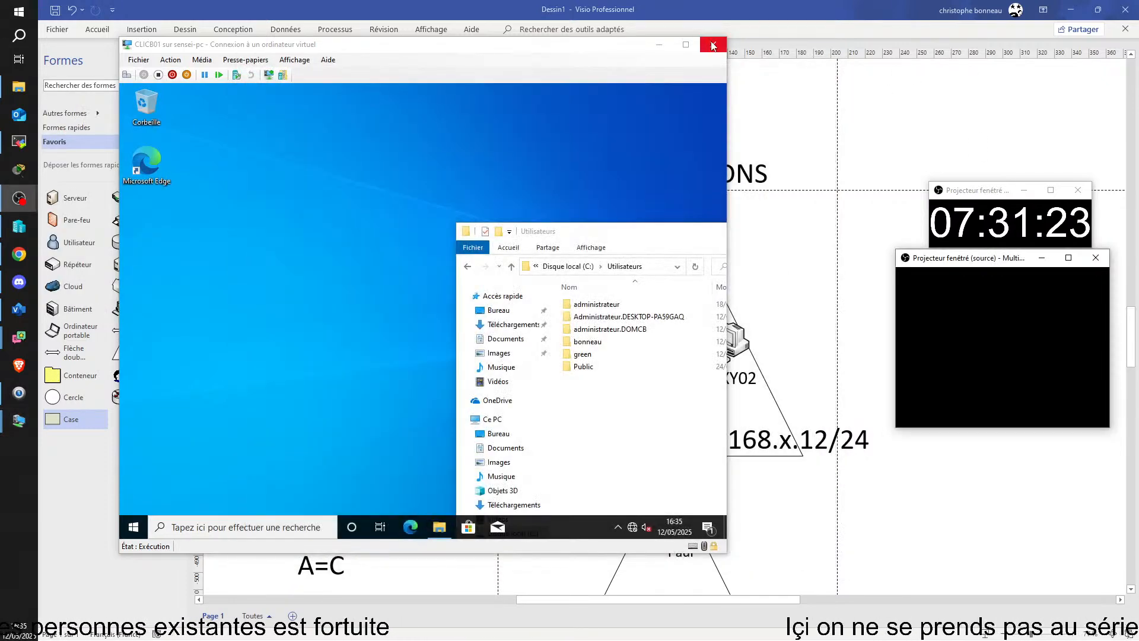
click(714, 44)
click(947, 140)
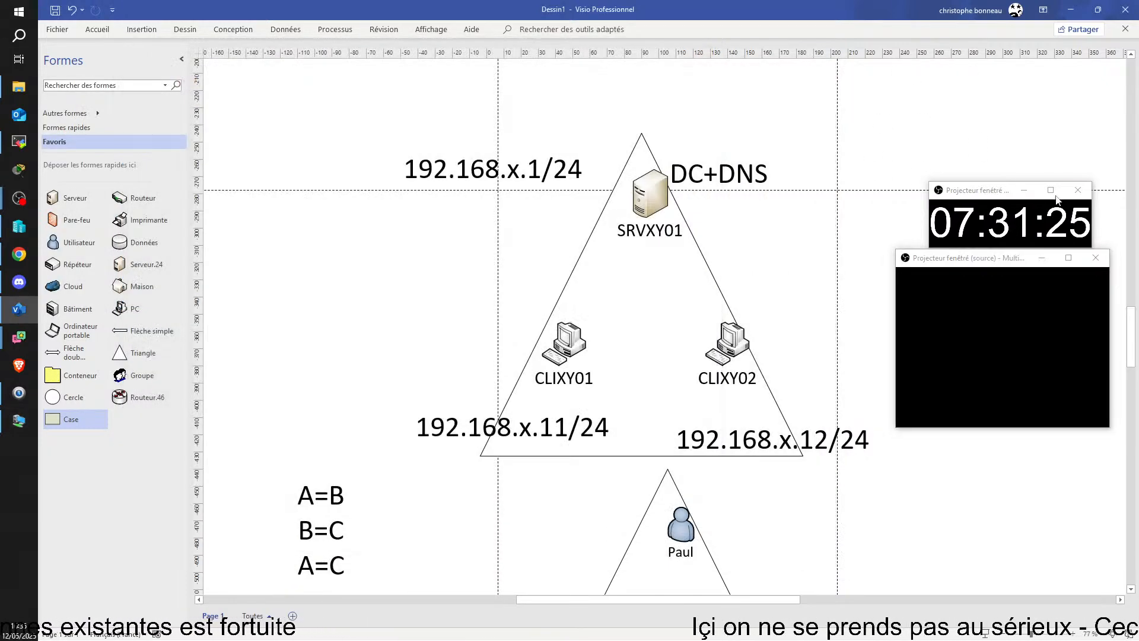